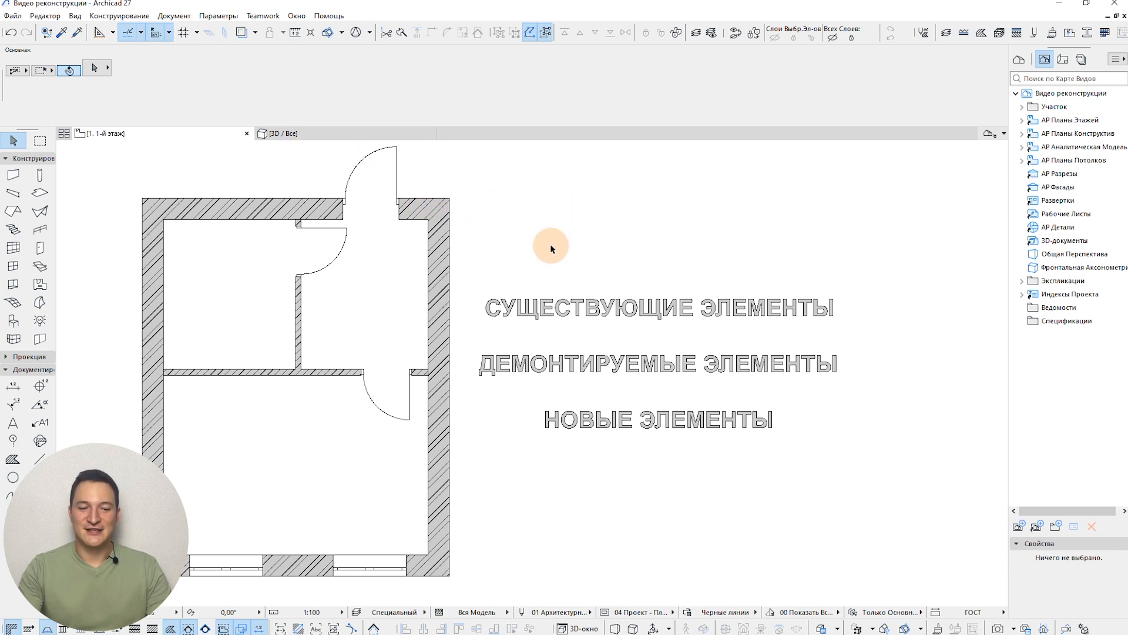
Examine the renovation status options in the right exterior wall's classification and properties, leaving the wall settings without changes
left_click(446, 251)
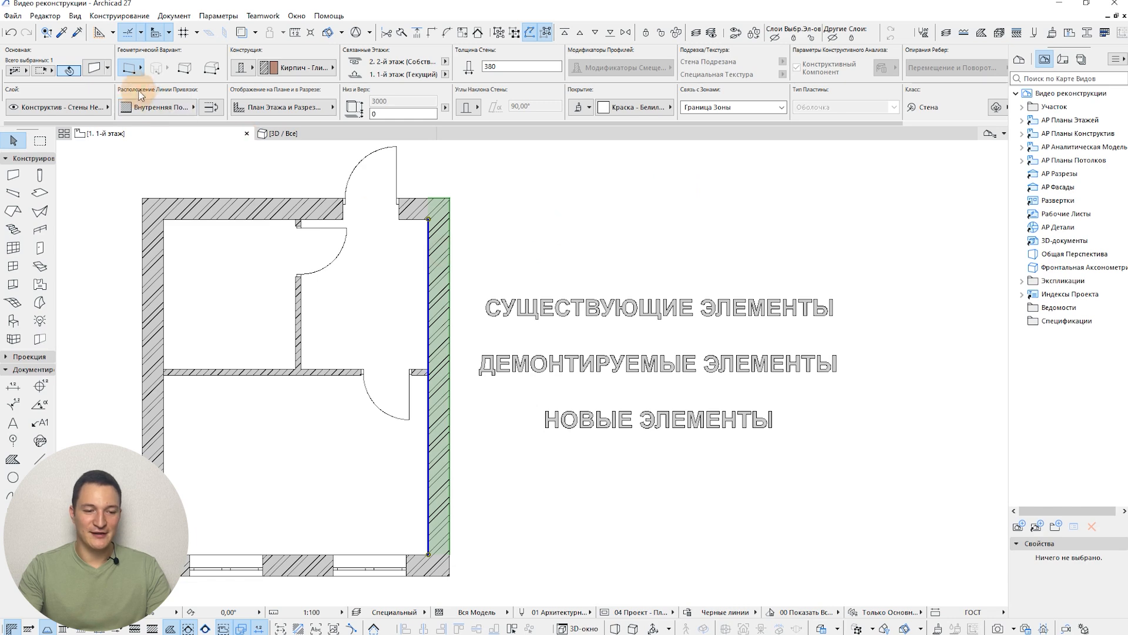
left_click(94, 67)
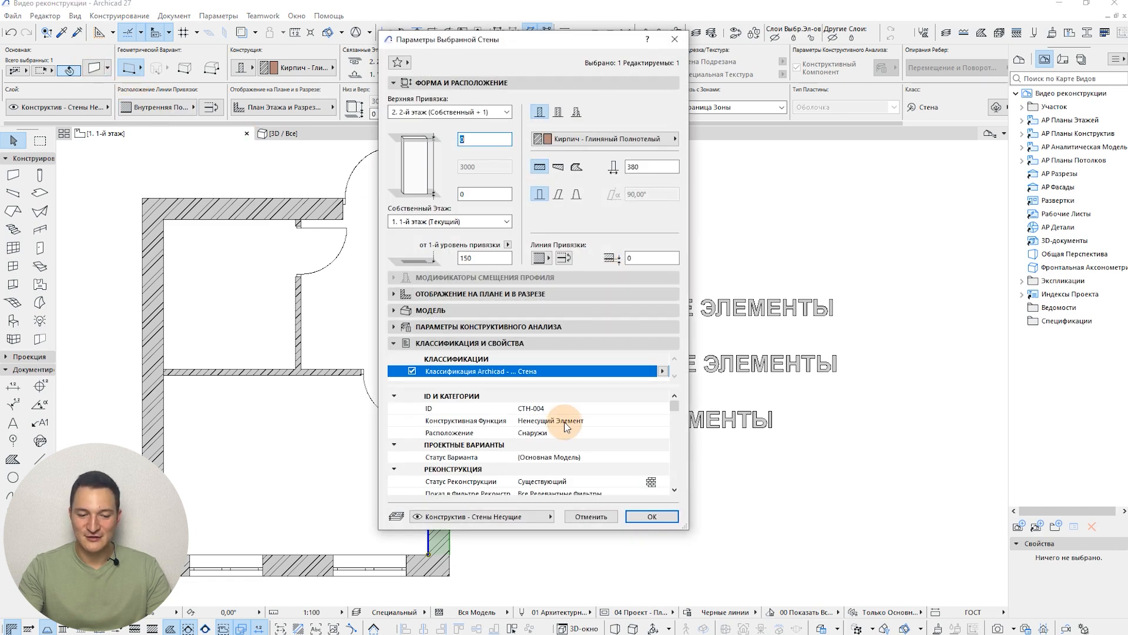
left_click(407, 343)
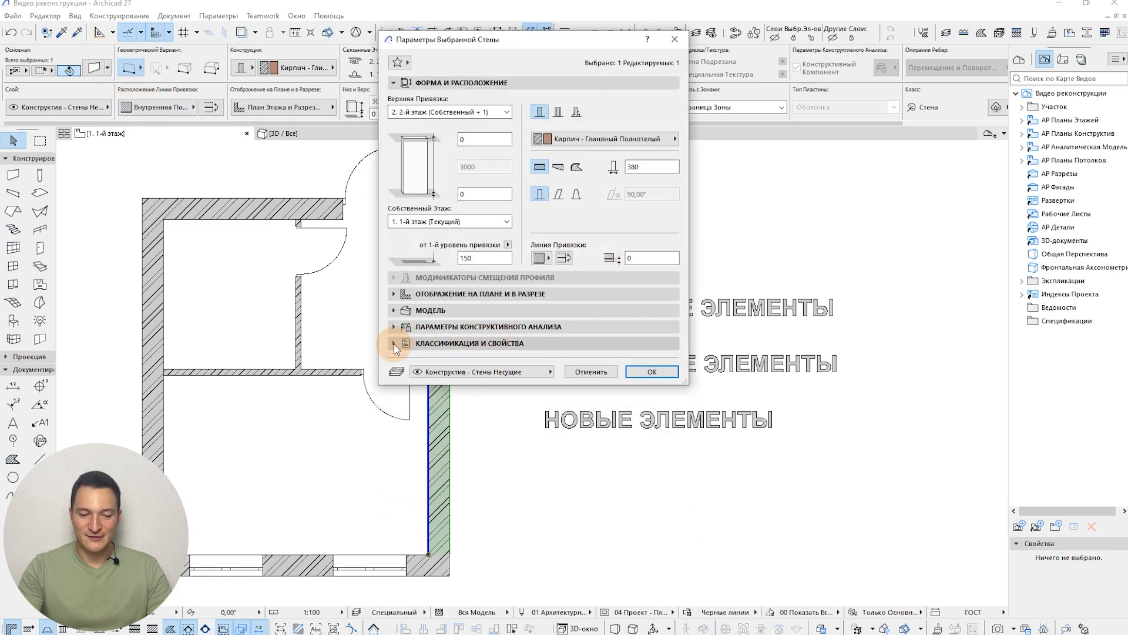
left_click(394, 344)
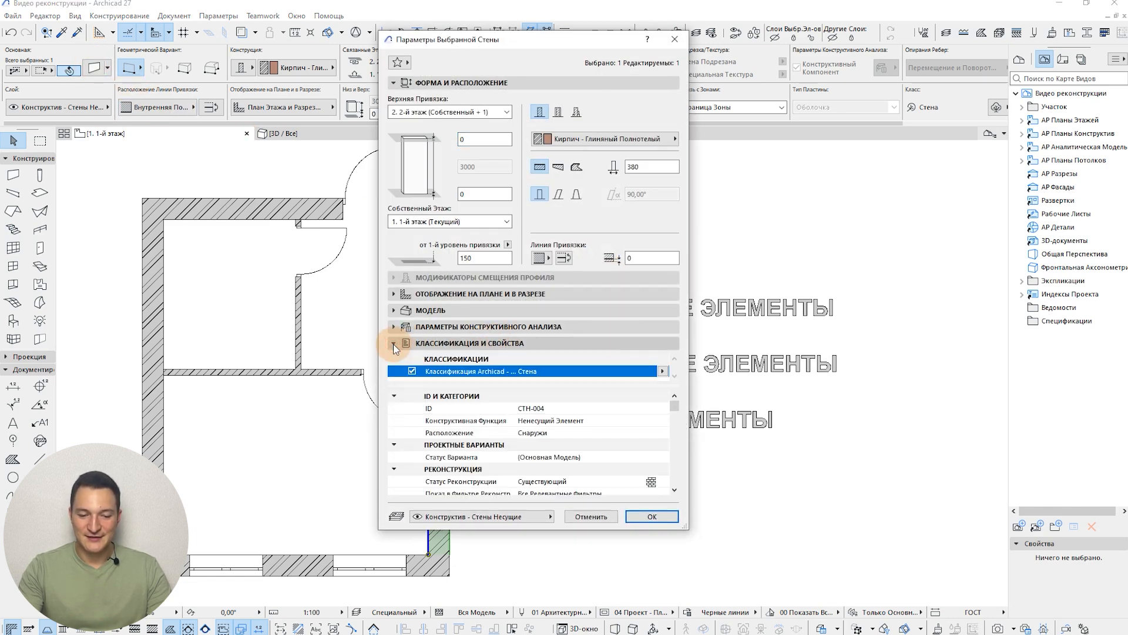
left_click(663, 482)
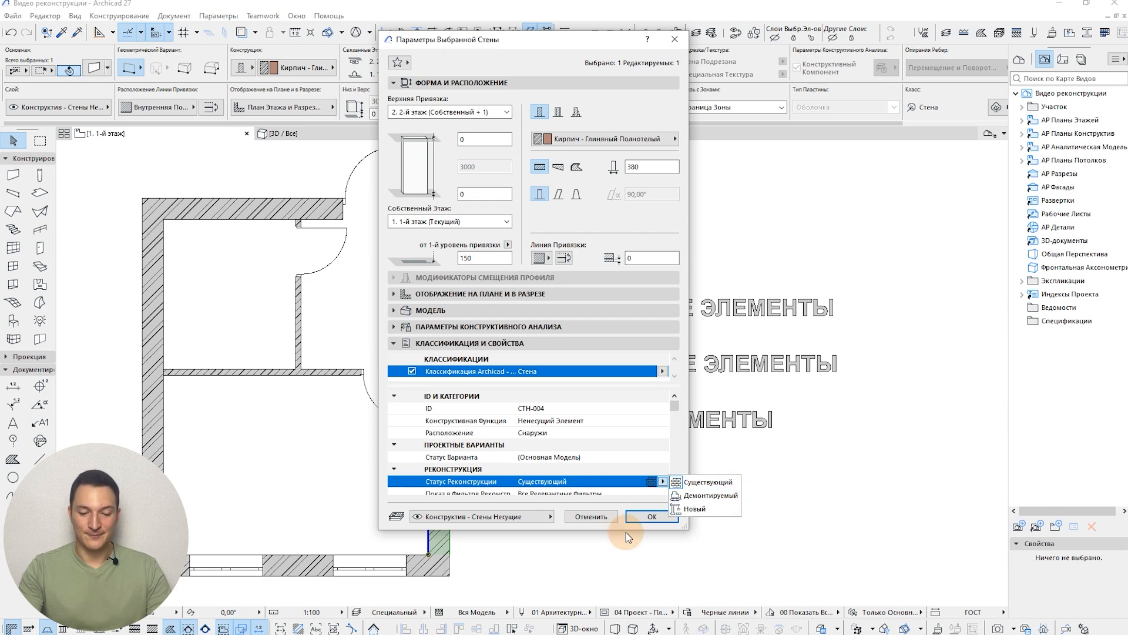
left_click(584, 514)
left_click(585, 514)
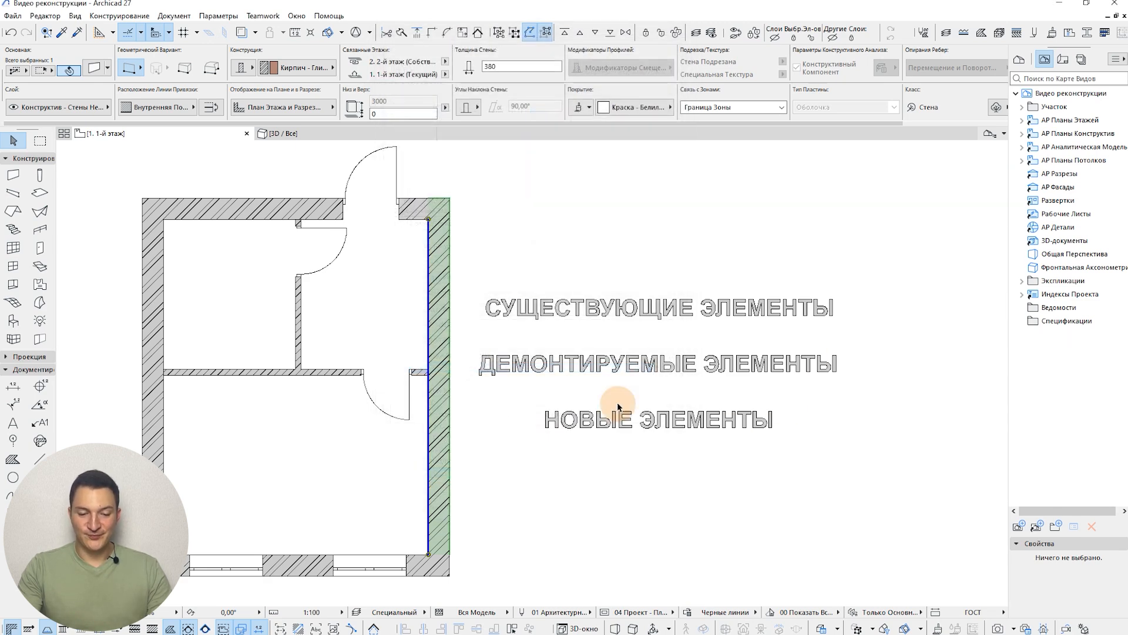
left_click(542, 216)
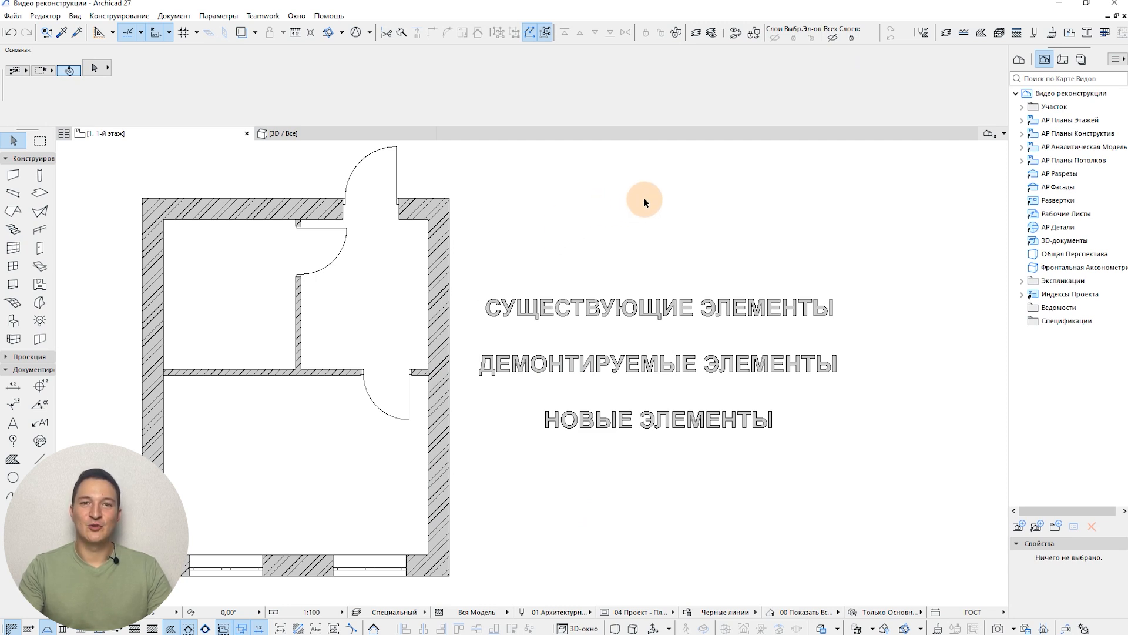
Show the Реконструкция palette and place it in the empty area beside the floor plan
left_click(298, 16)
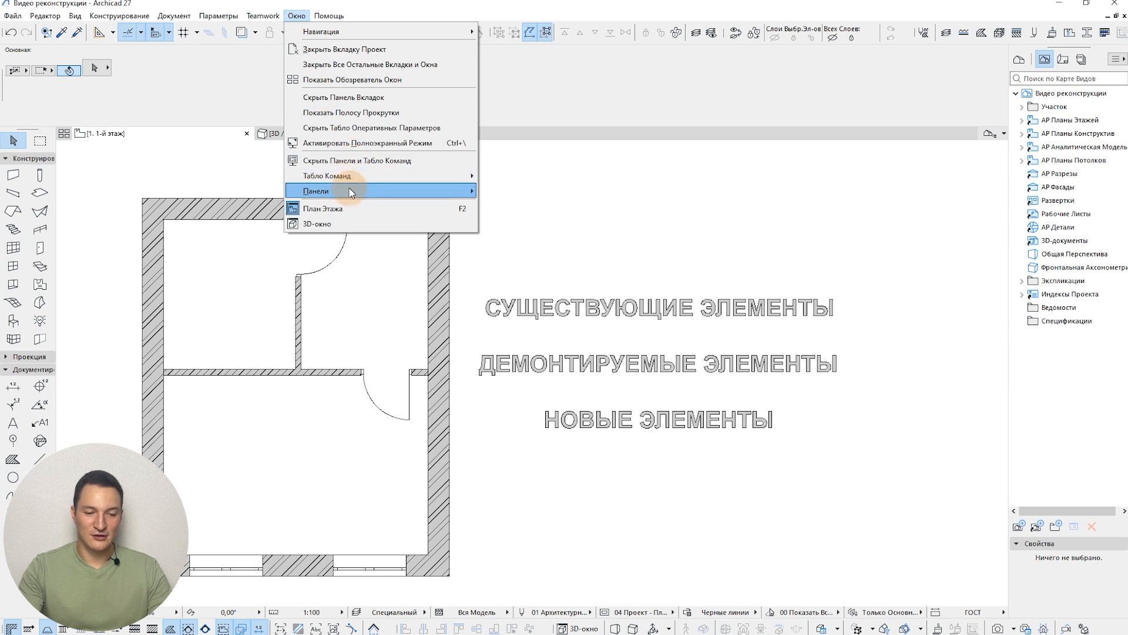
mouse_move(355, 189)
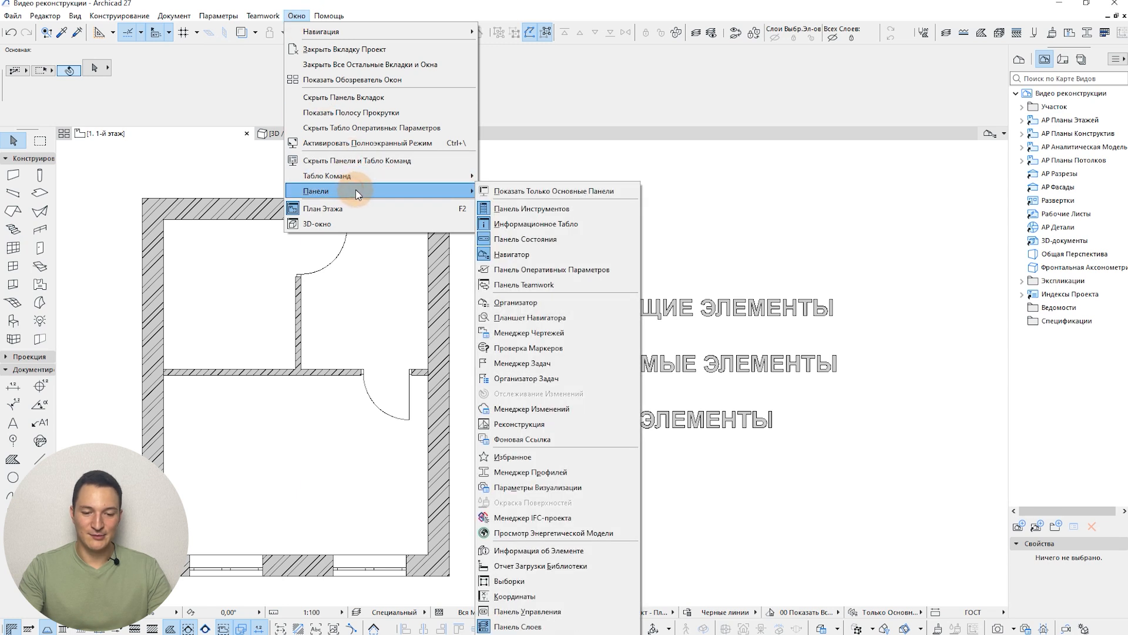
left_click(565, 424)
mouse_move(938, 166)
left_mouse_down()
mouse_move(1035, 165)
mouse_move(894, 160)
mouse_move(862, 48)
mouse_move(318, 38)
mouse_move(47, 95)
mouse_move(46, 133)
mouse_move(68, 132)
mouse_move(36, 134)
mouse_move(819, 219)
mouse_move(930, 162)
left_mouse_up()
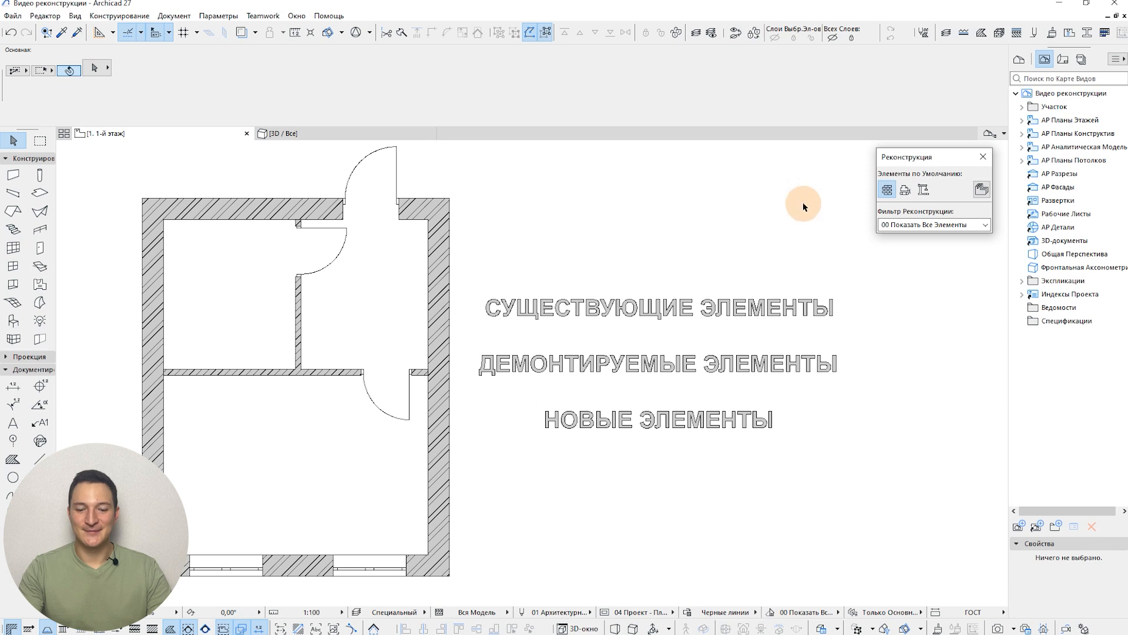
Check the renovation status assigned to each of the three 3D text labels: existing, demolished and new elements
left_click_drag(476, 261, 834, 436)
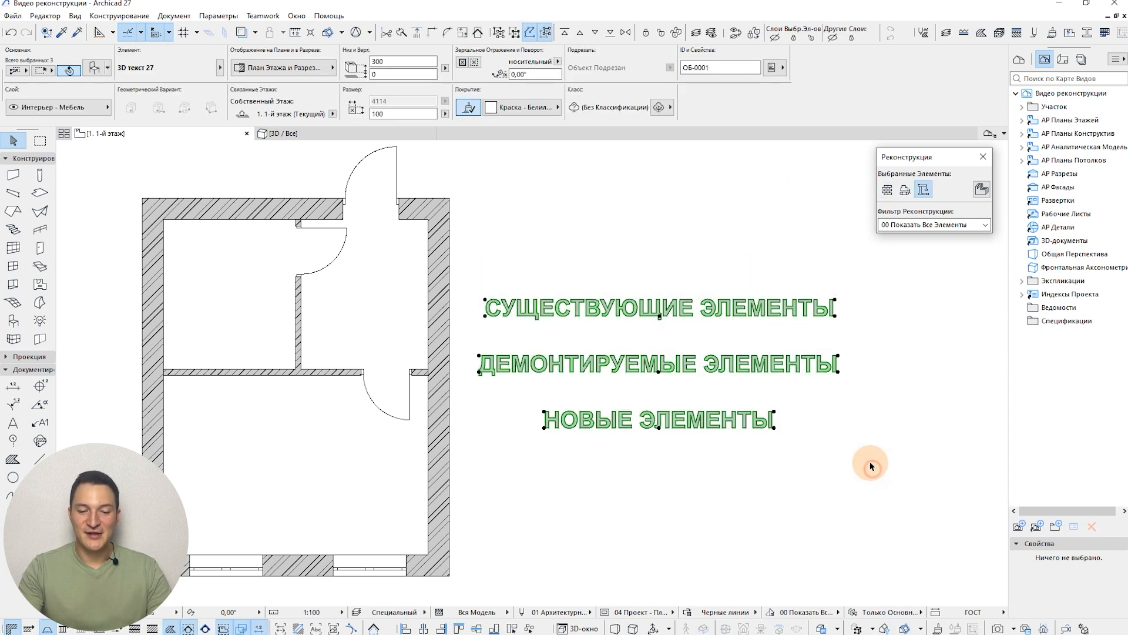
left_click(756, 259)
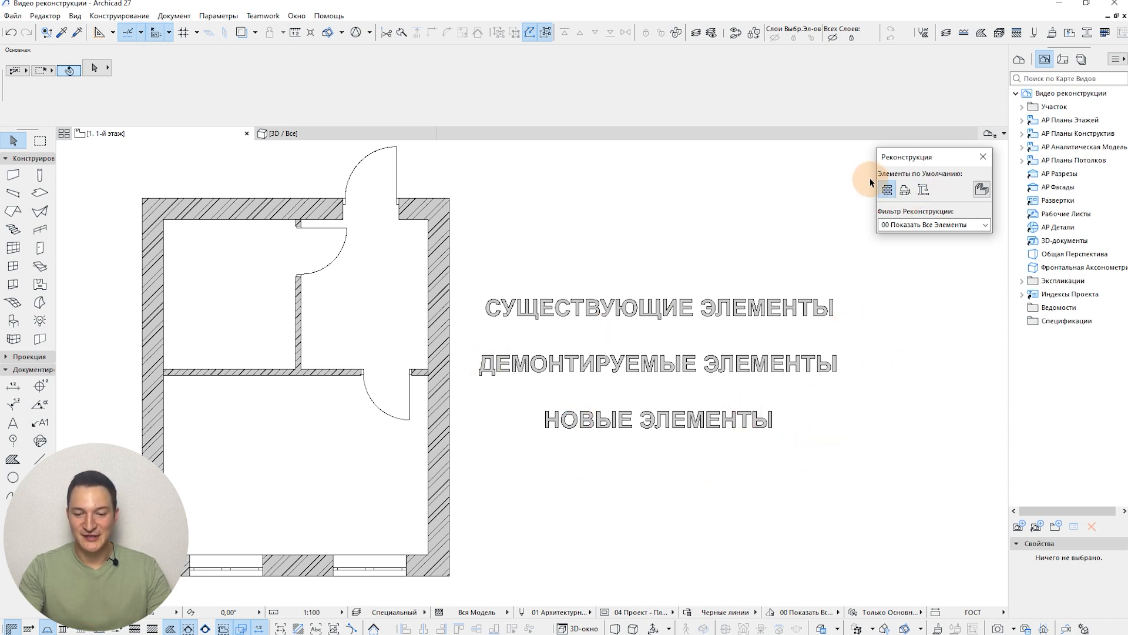
left_click(676, 307)
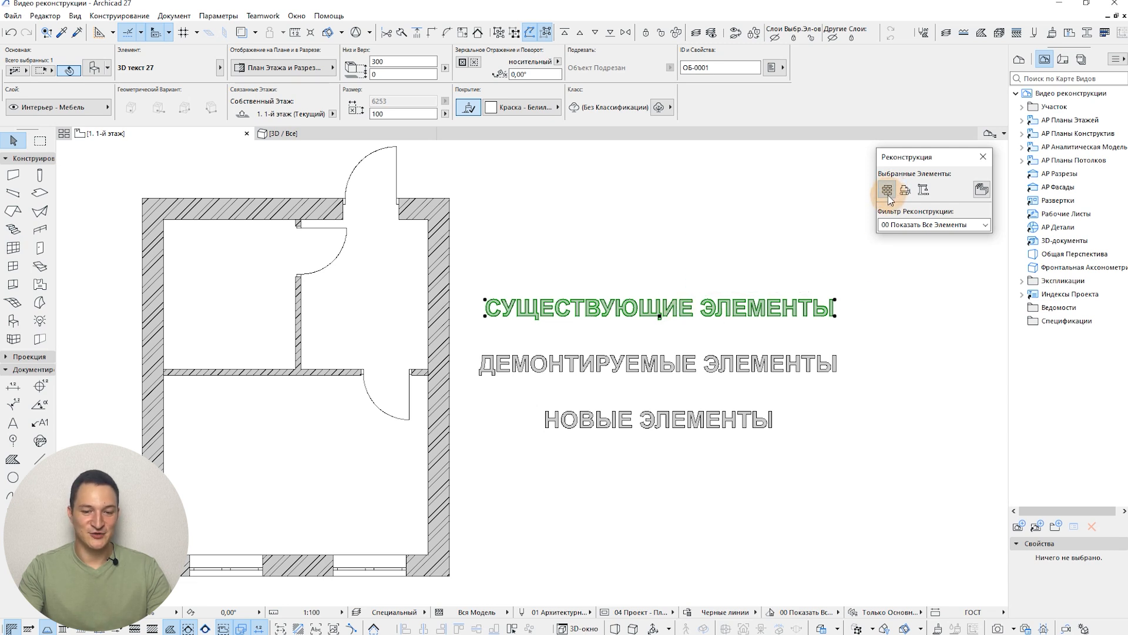
left_click(700, 361)
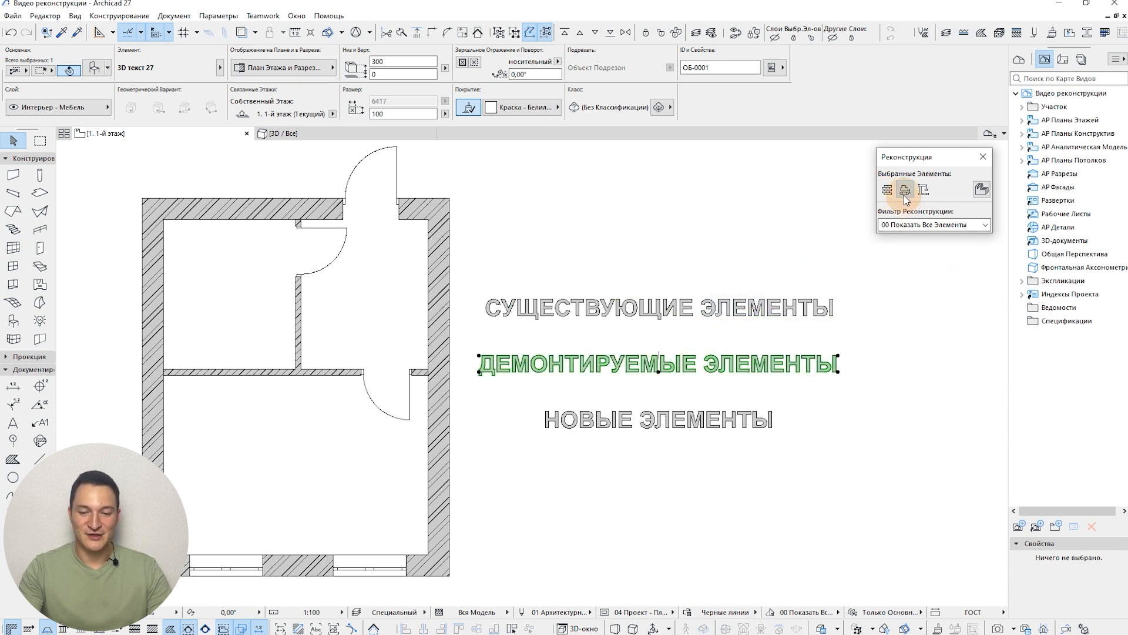
left_click(685, 415)
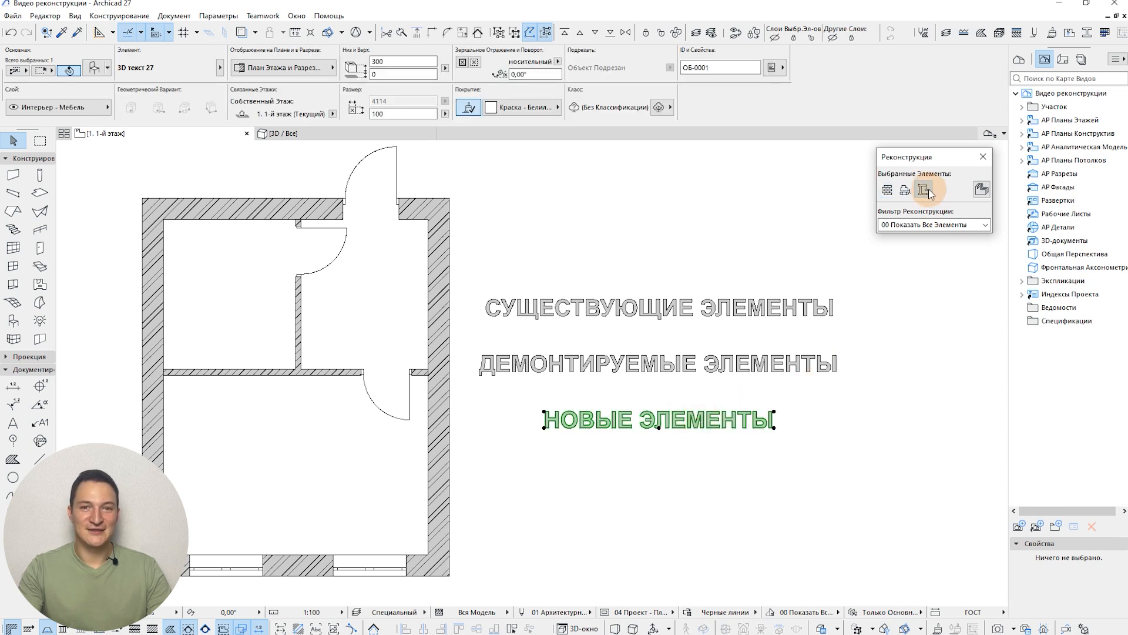
left_click(746, 202)
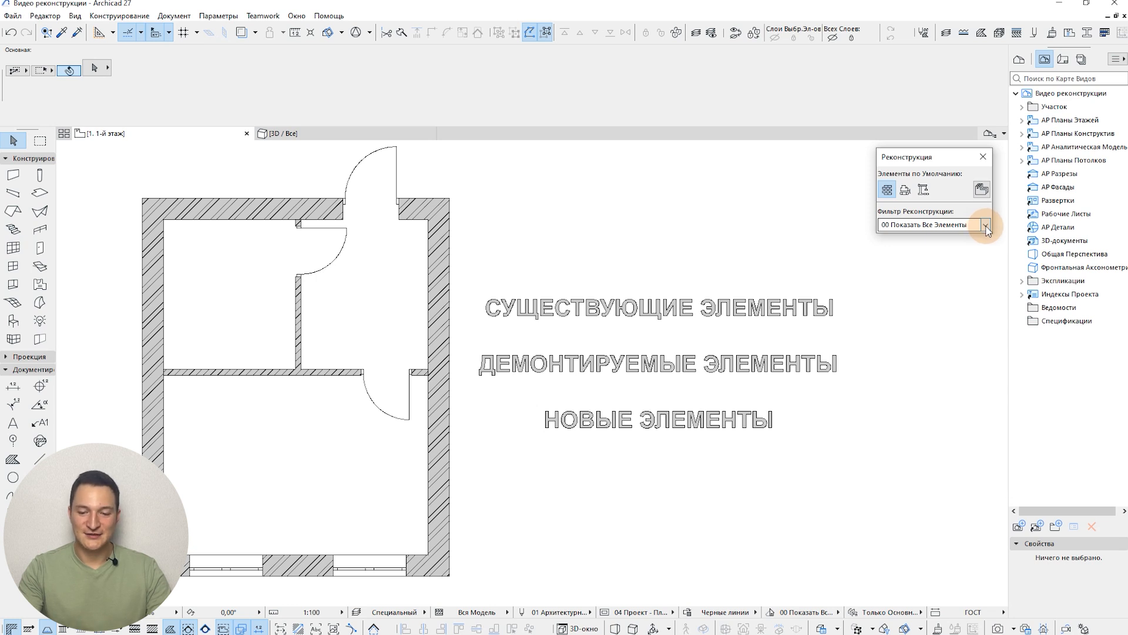
Review the available renovation filters with 00 Показать Все Элементы active, and check the three text labels under it
left_click(986, 226)
left_click(986, 224)
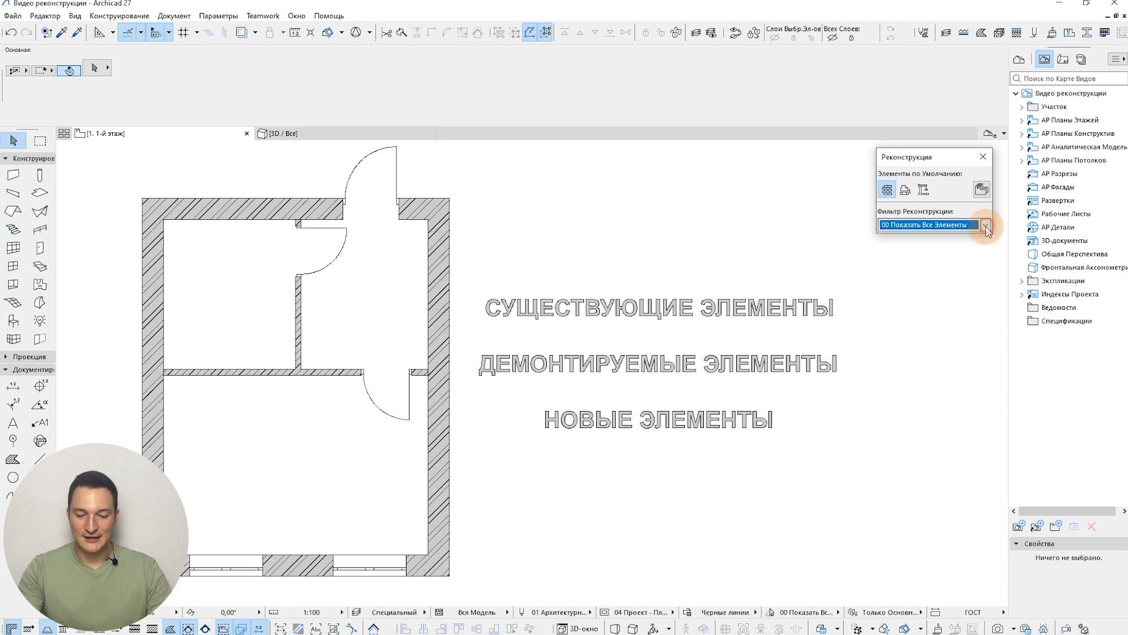
left_click(838, 613)
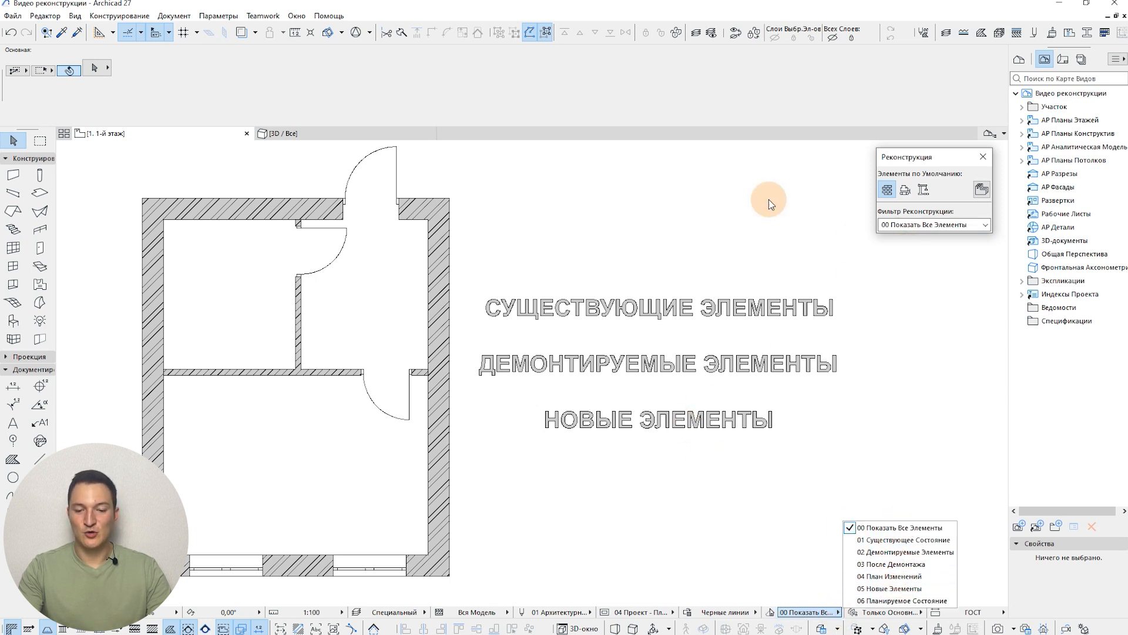
left_click(733, 184)
left_click(987, 225)
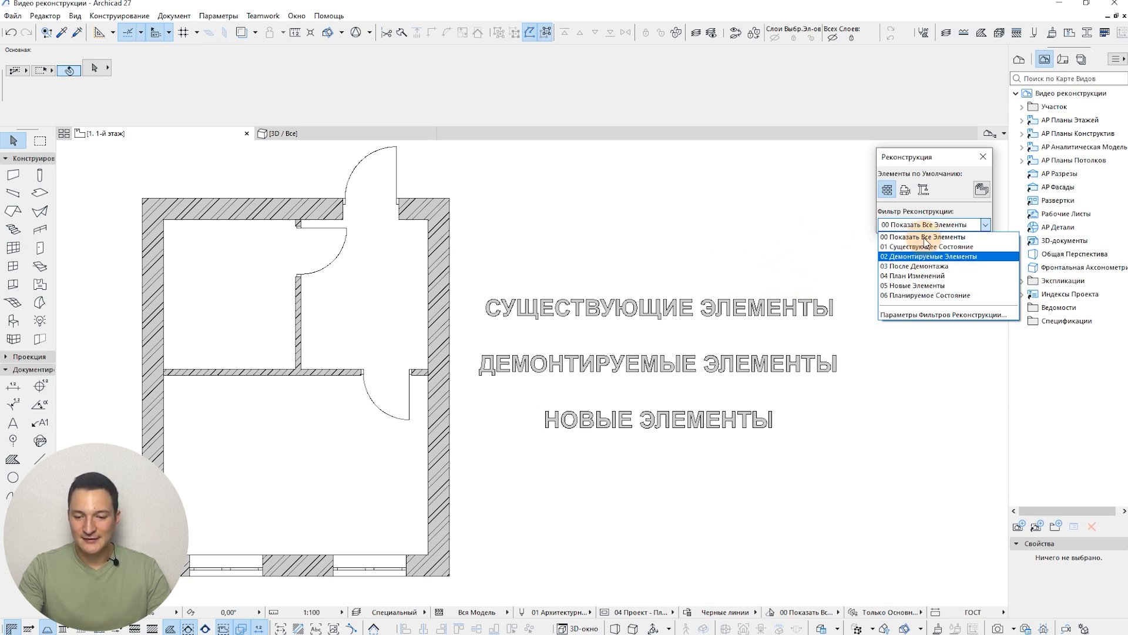
left_click(947, 237)
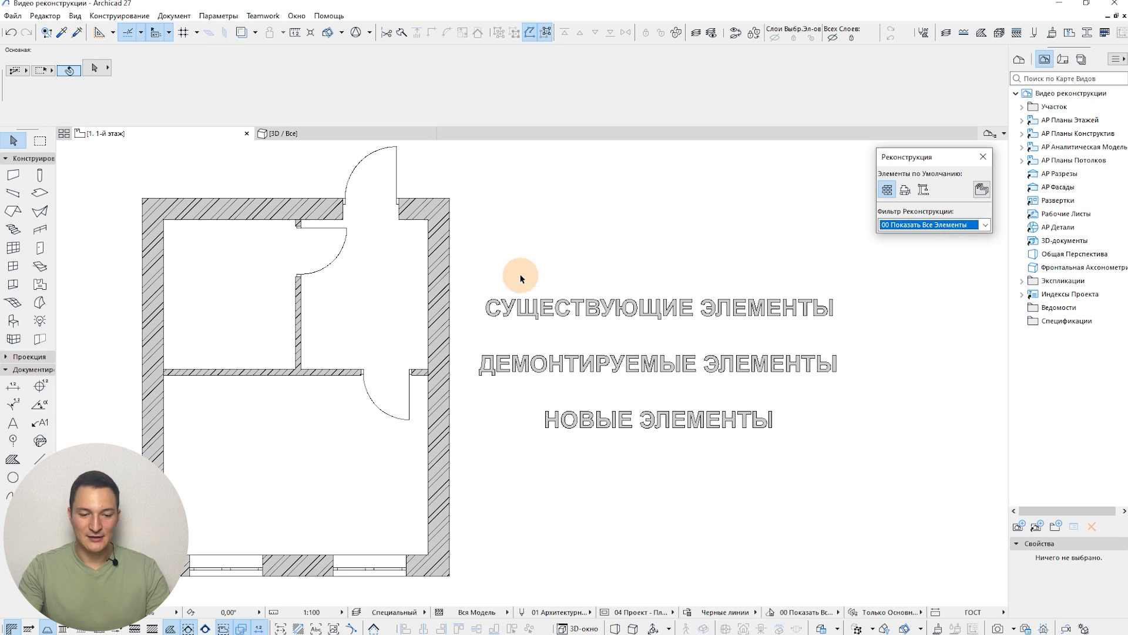
left_click_drag(495, 256, 835, 488)
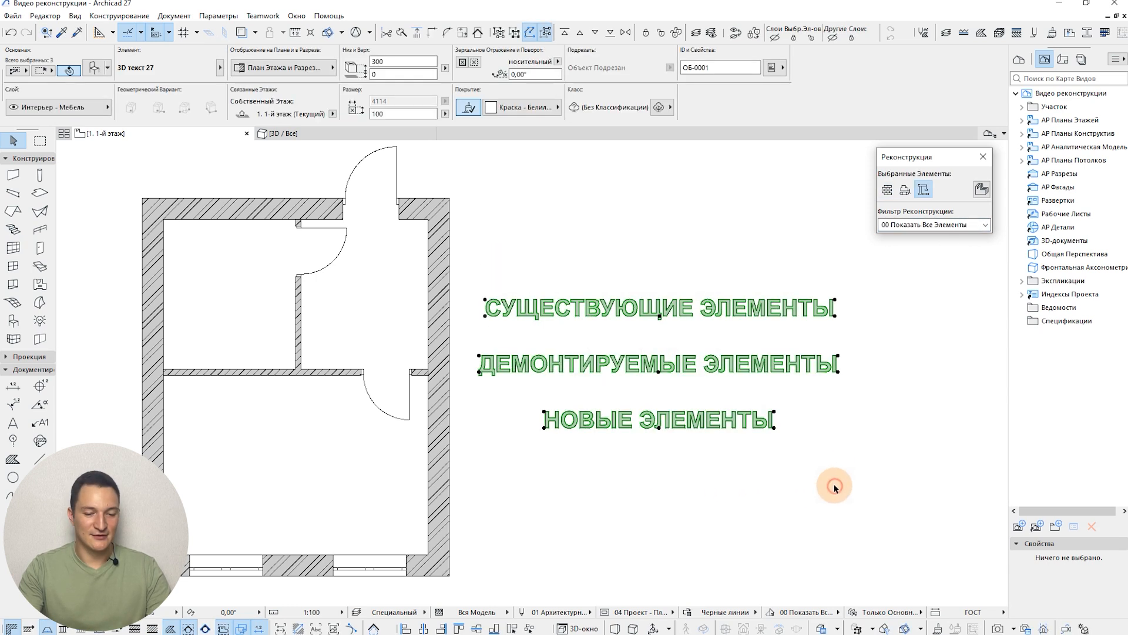
left_click(873, 439)
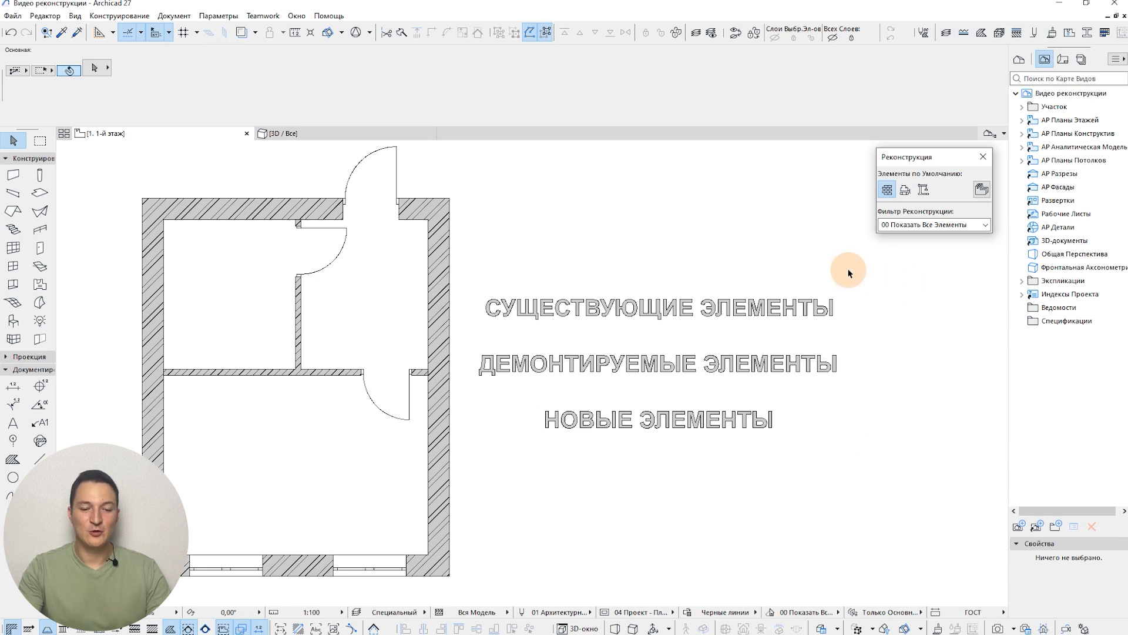
View the floor plan with the renovation filter 01 Существующее Состояние
left_click(985, 225)
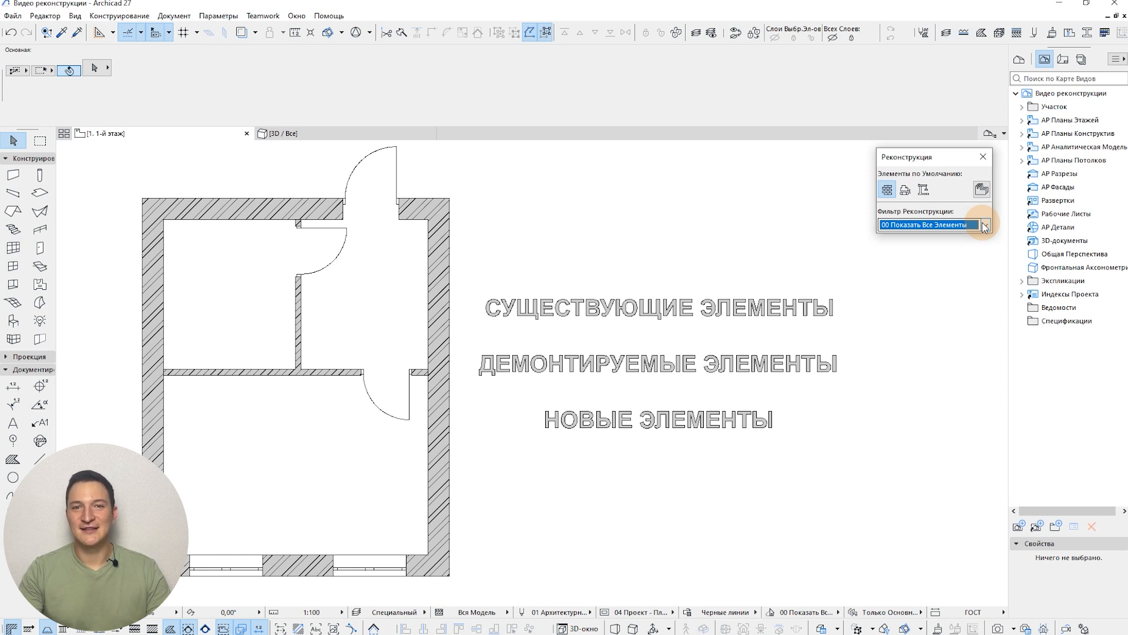
left_click(985, 226)
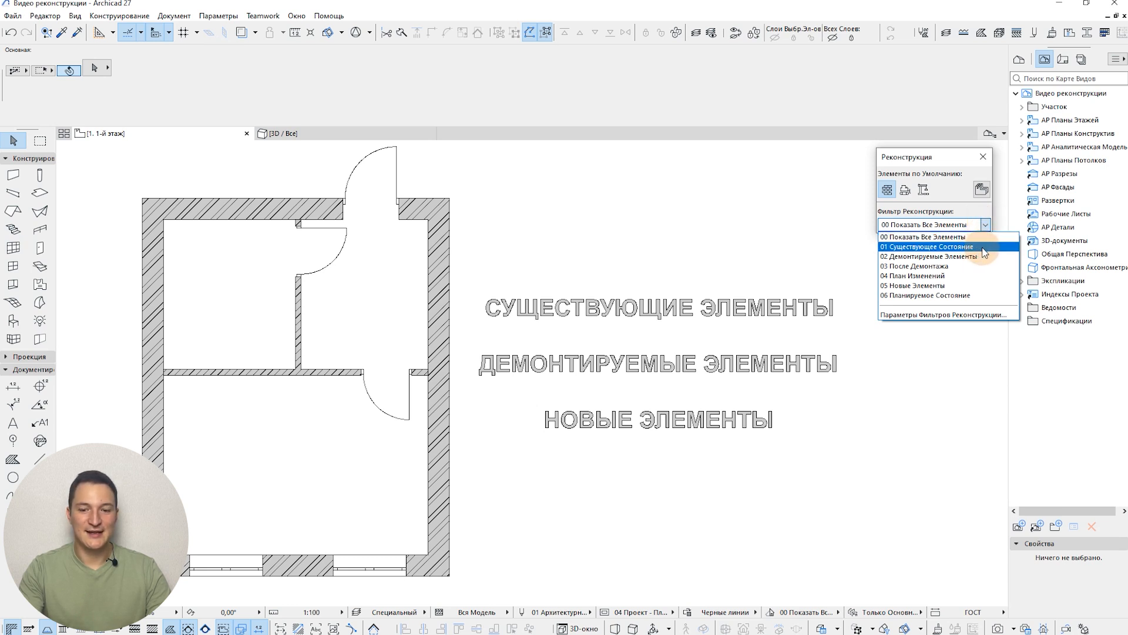
left_click(984, 247)
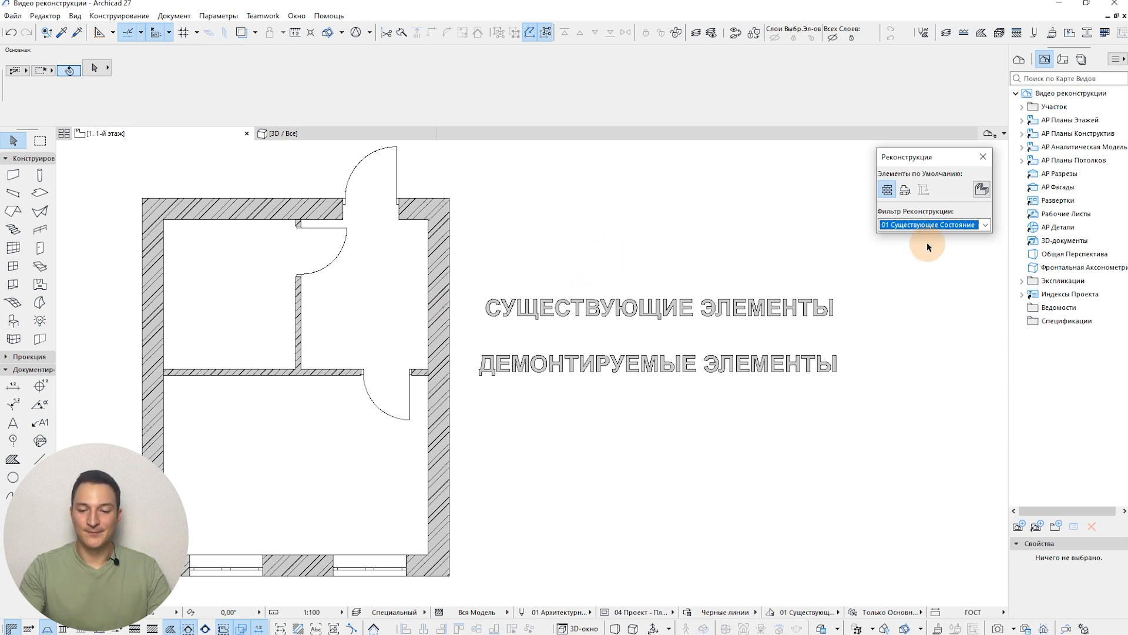
Apply the renovation filter 02 Демонтируемые Элементы and mark the horizontal partition segment containing the door as demolished
left_click(986, 226)
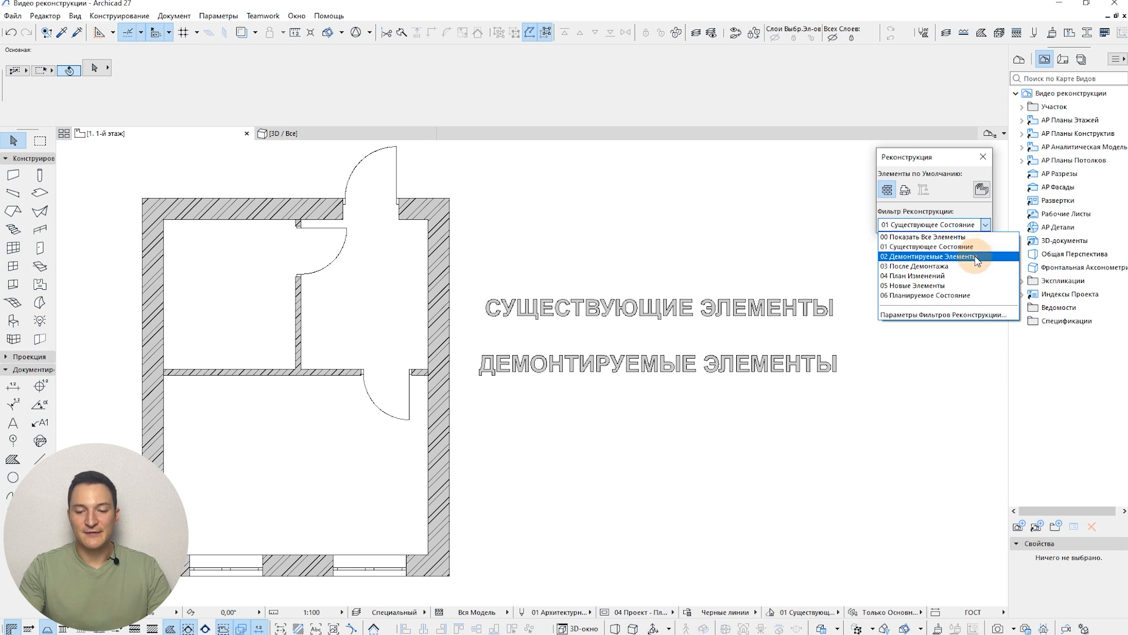
left_click(974, 256)
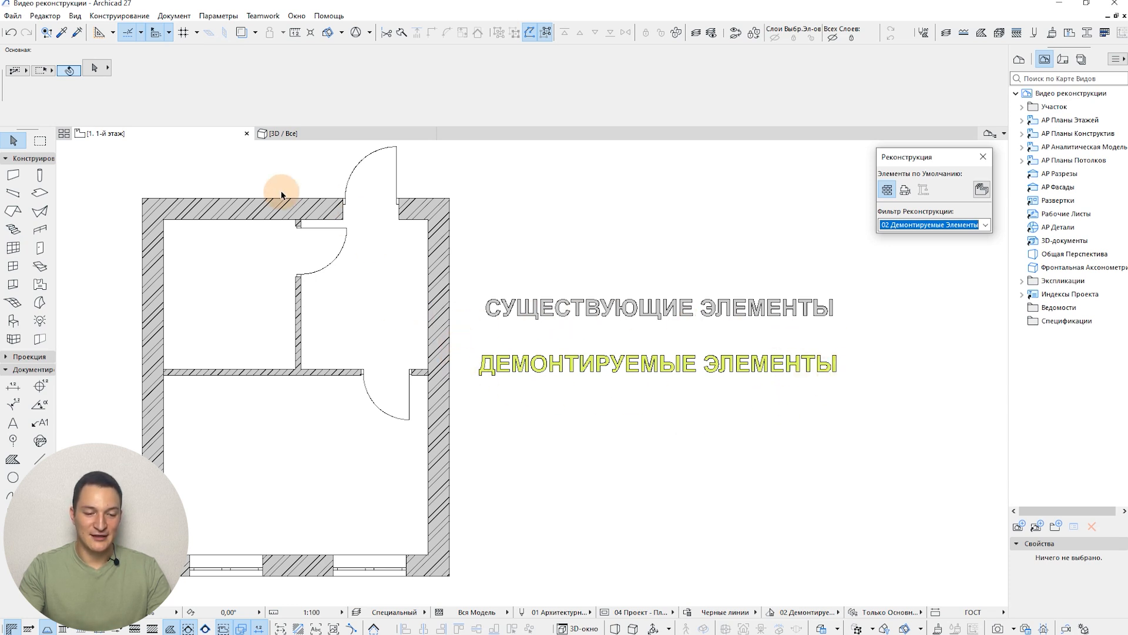
left_click(344, 374)
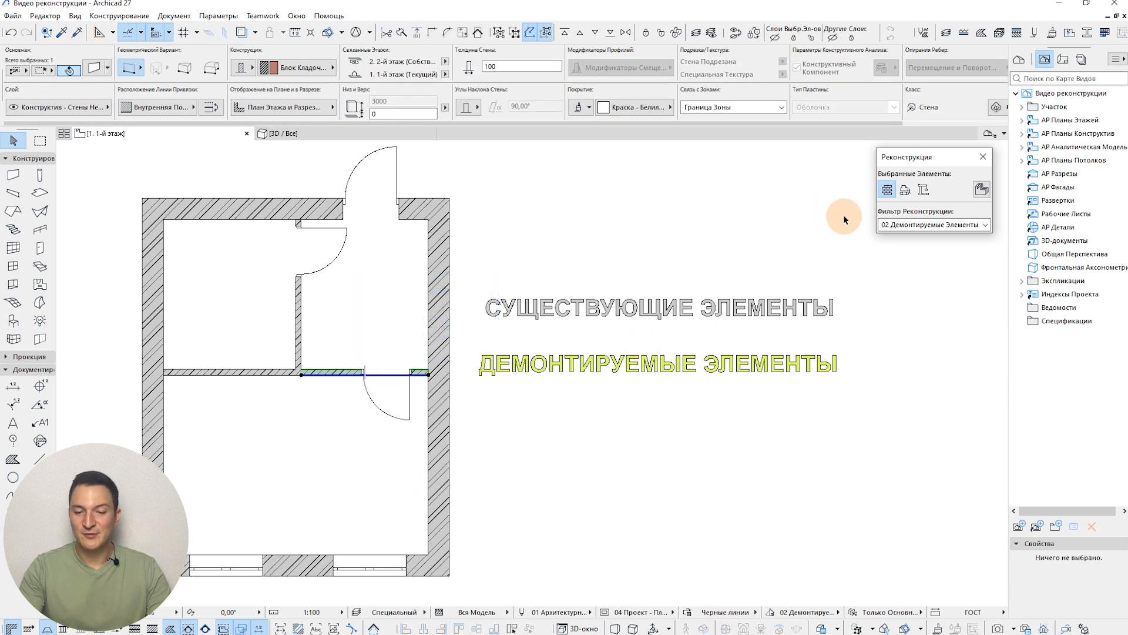
left_click(908, 196)
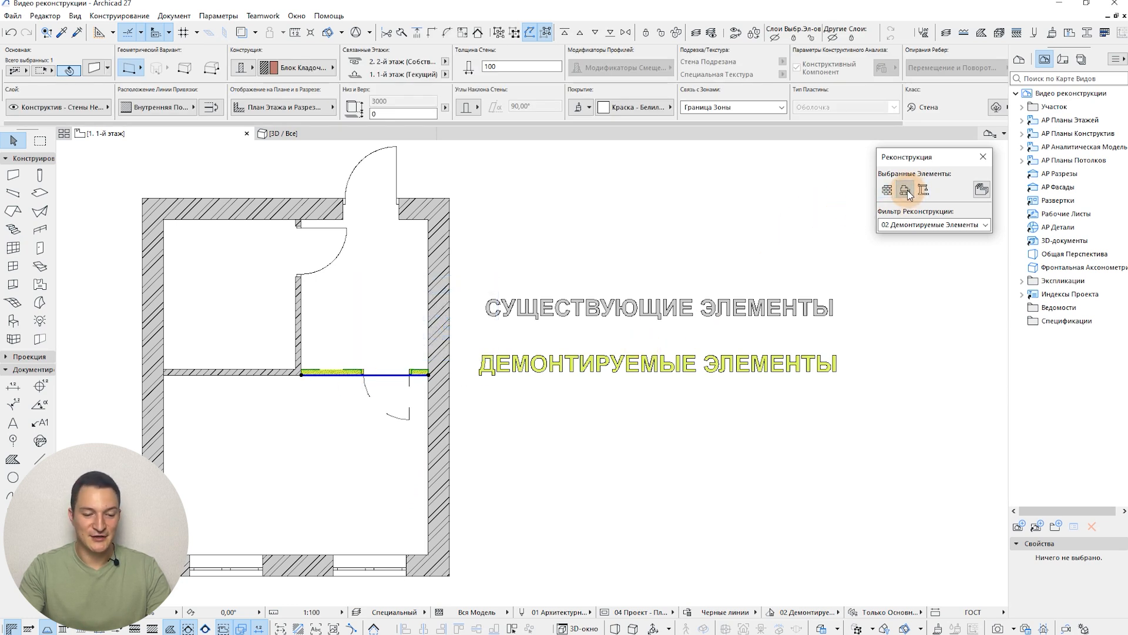
left_click(613, 210)
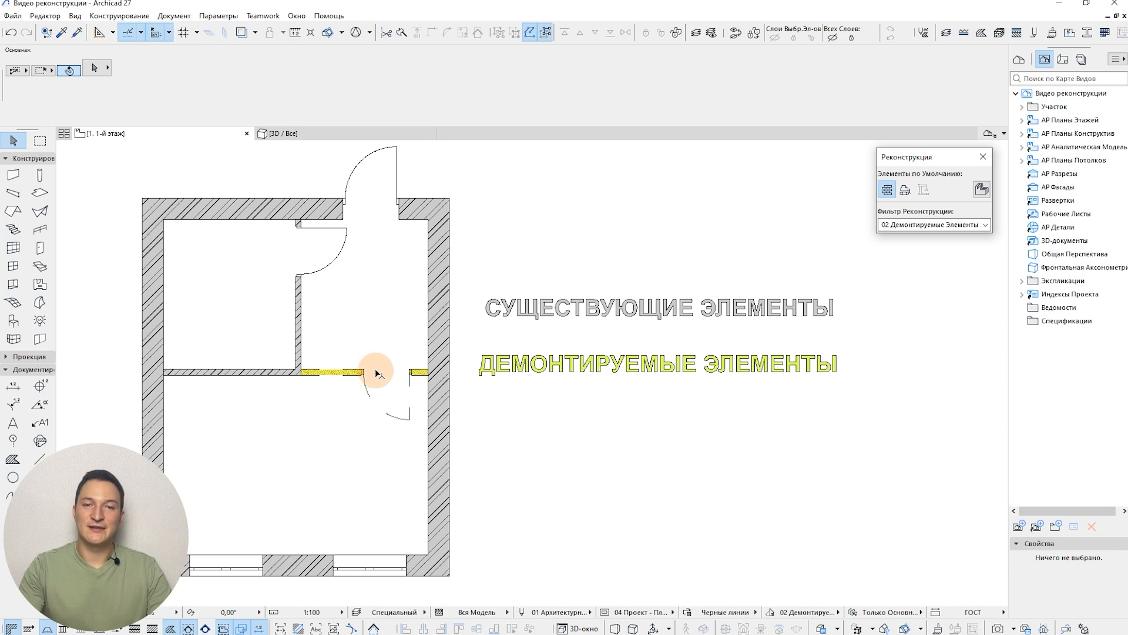
Mark the door in the vertical interior partition as demolished and inspect how its opening is displayed
left_click(346, 233)
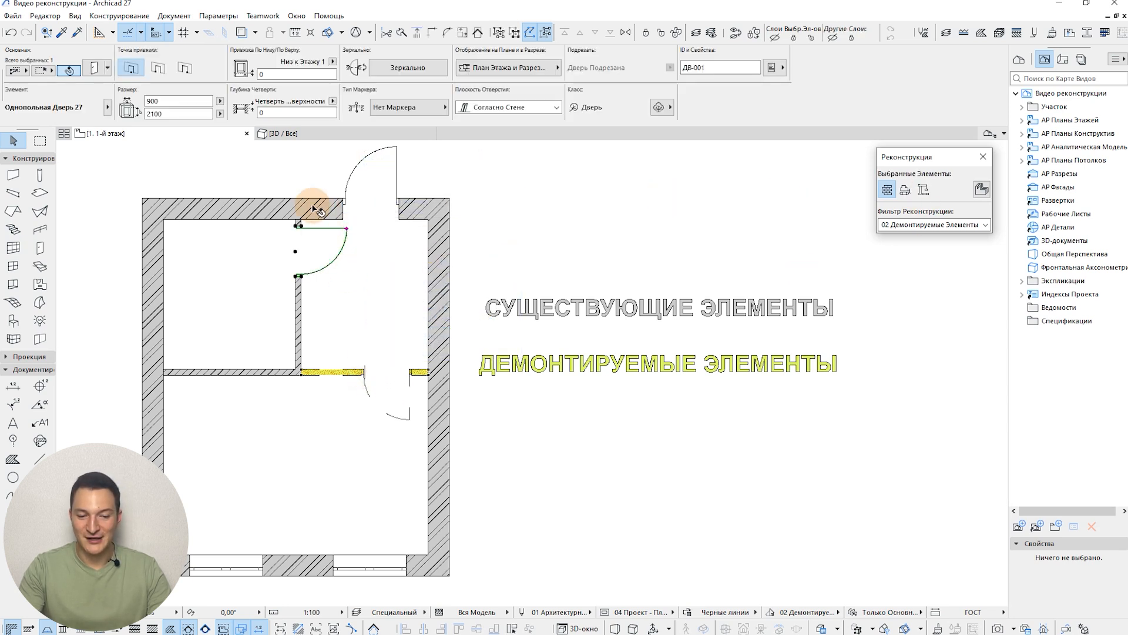
left_click(906, 190)
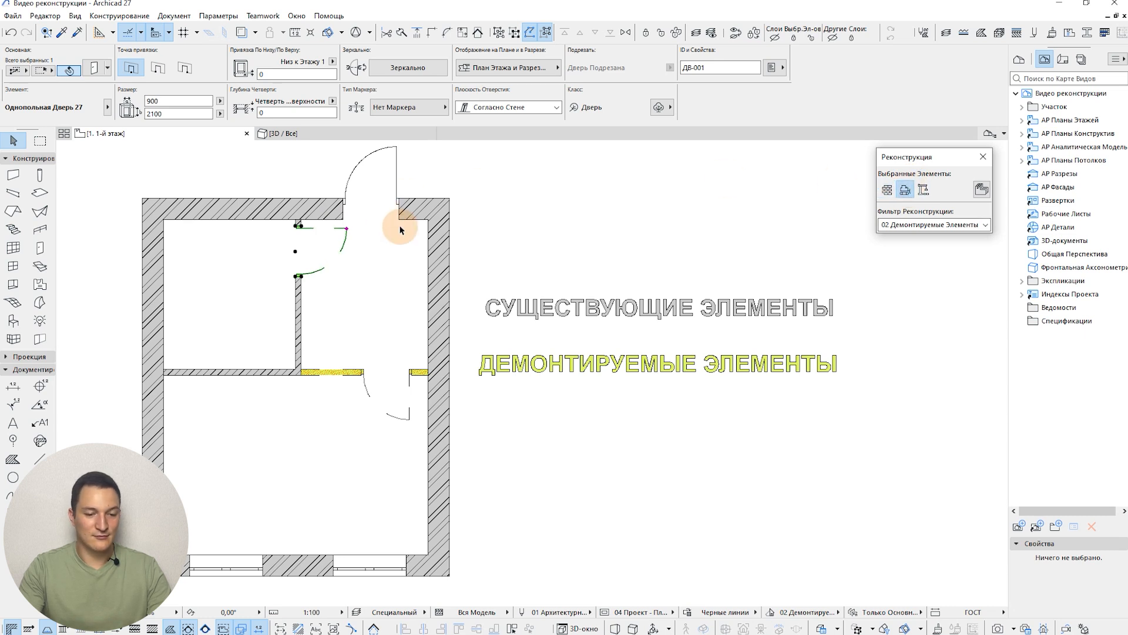
left_click(583, 218)
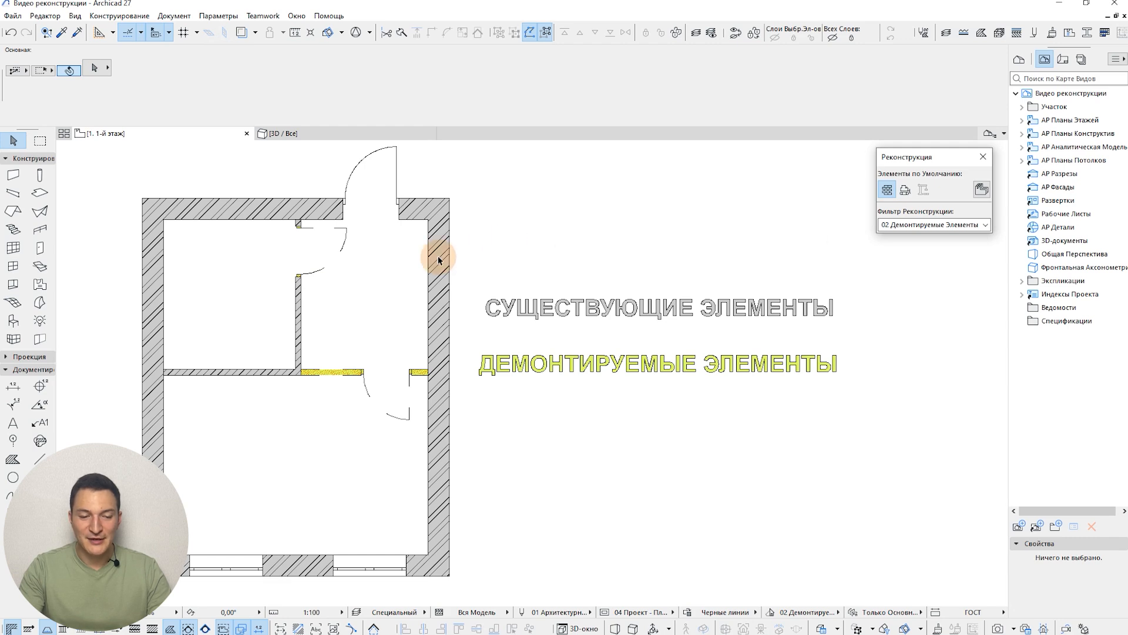
scroll(290, 238, "up", 1)
scroll(290, 237, "up", 6)
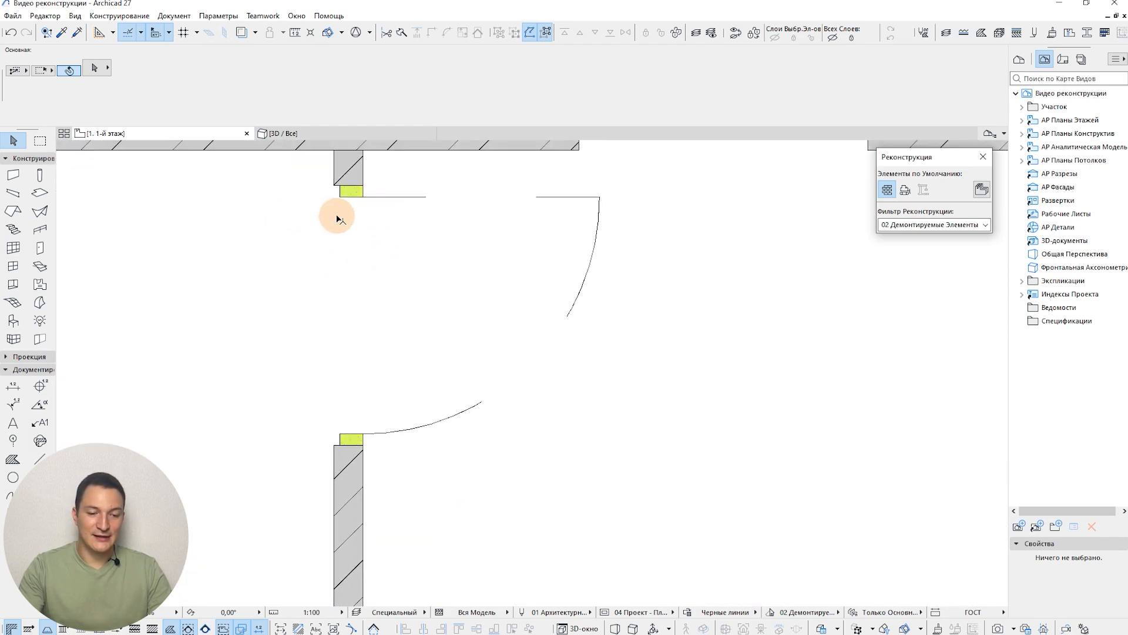
scroll(382, 421, "down", 6)
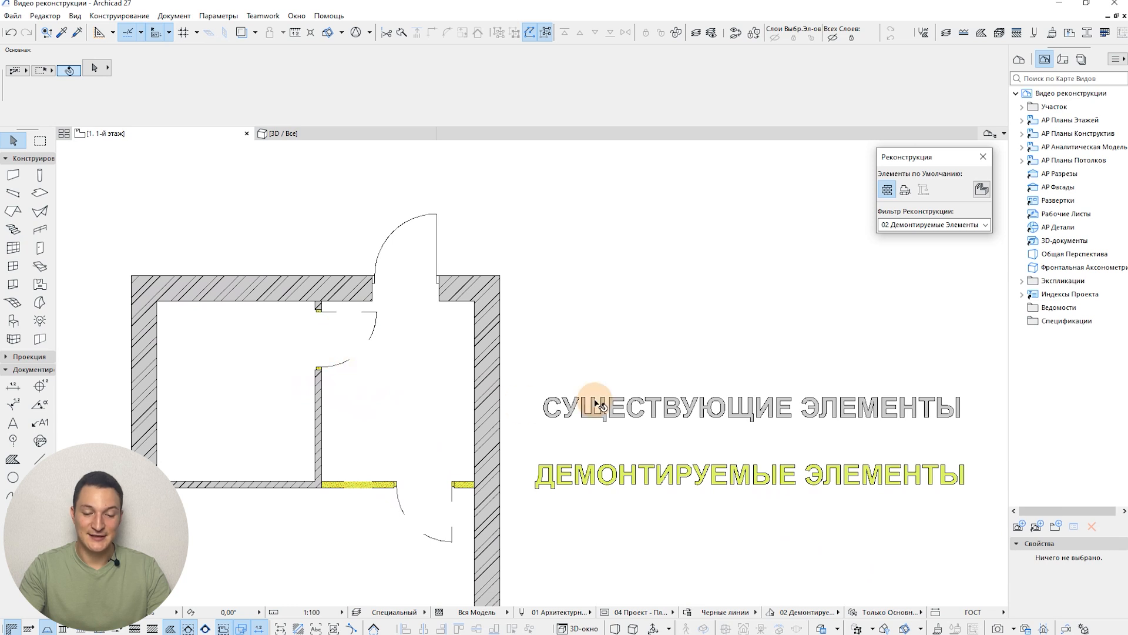
Switch to the 3D view, apply the renovation filter 02 Демонтируемые Элементы and inspect the demolished partition and door
scroll(599, 386, "down", 2)
middle_click_drag(602, 385, 523, 318)
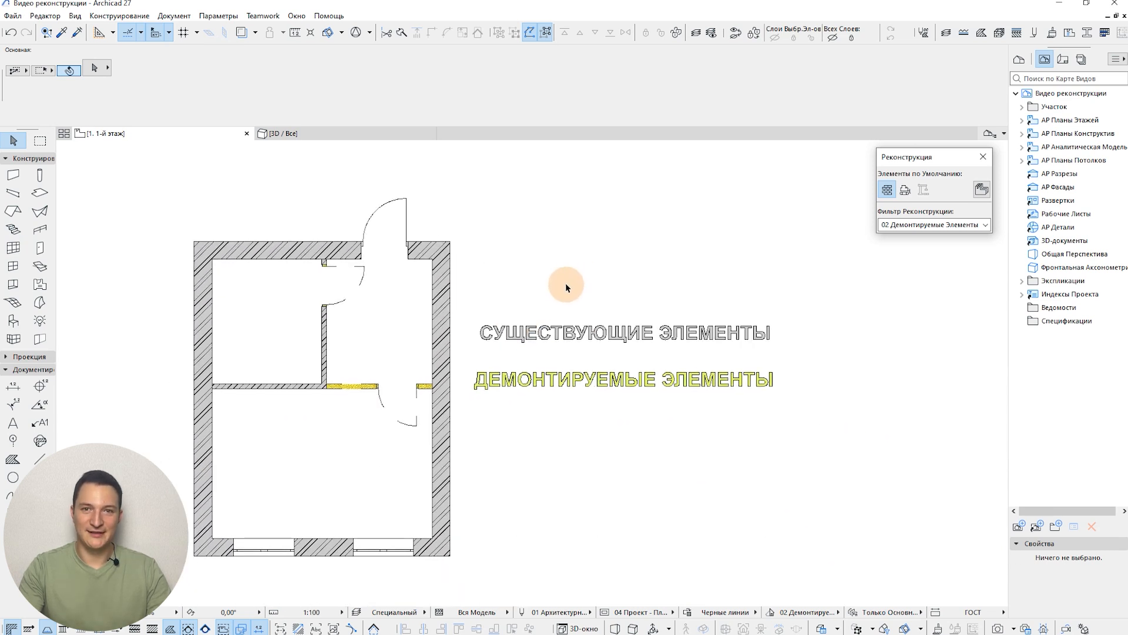
left_click(364, 141)
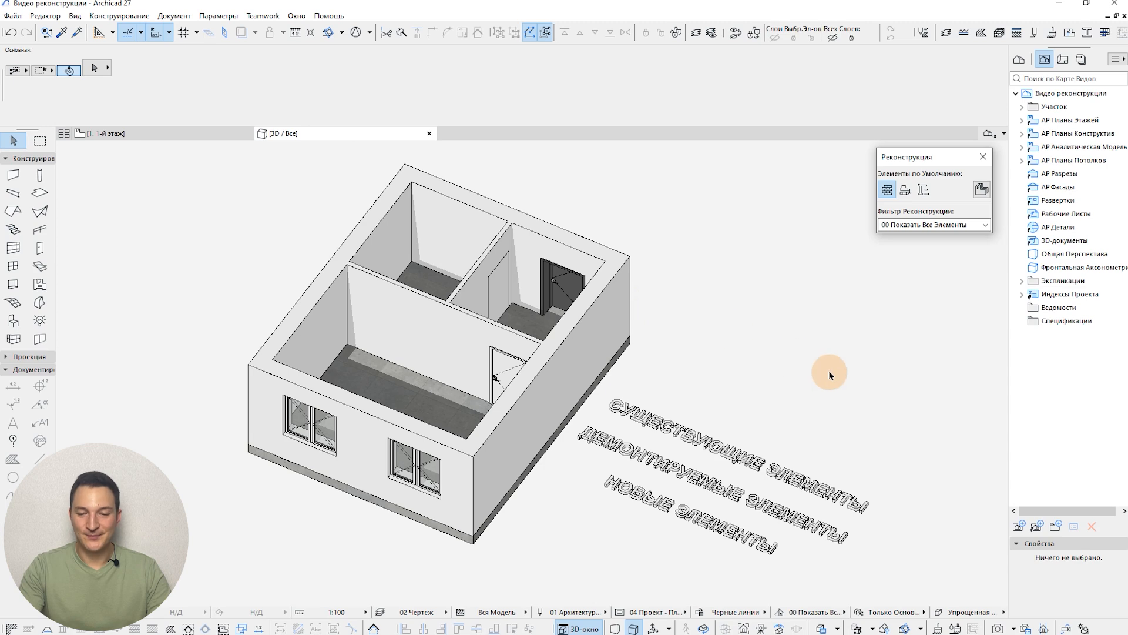
middle_click_drag(830, 373, 808, 351)
scroll(746, 408, "up", 1)
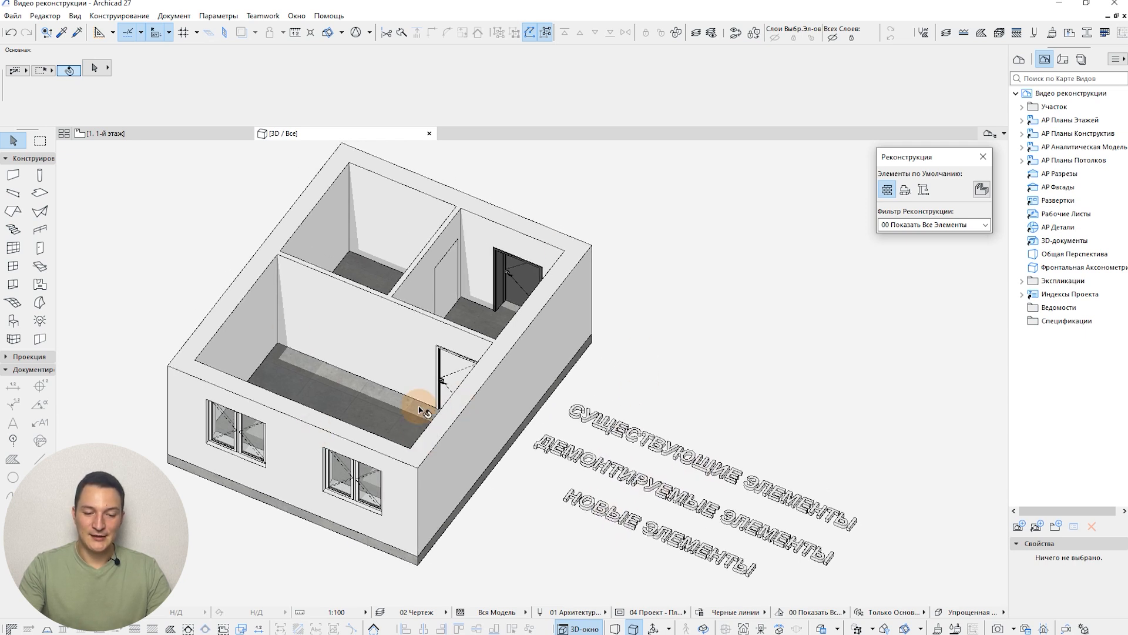
left_click(987, 229)
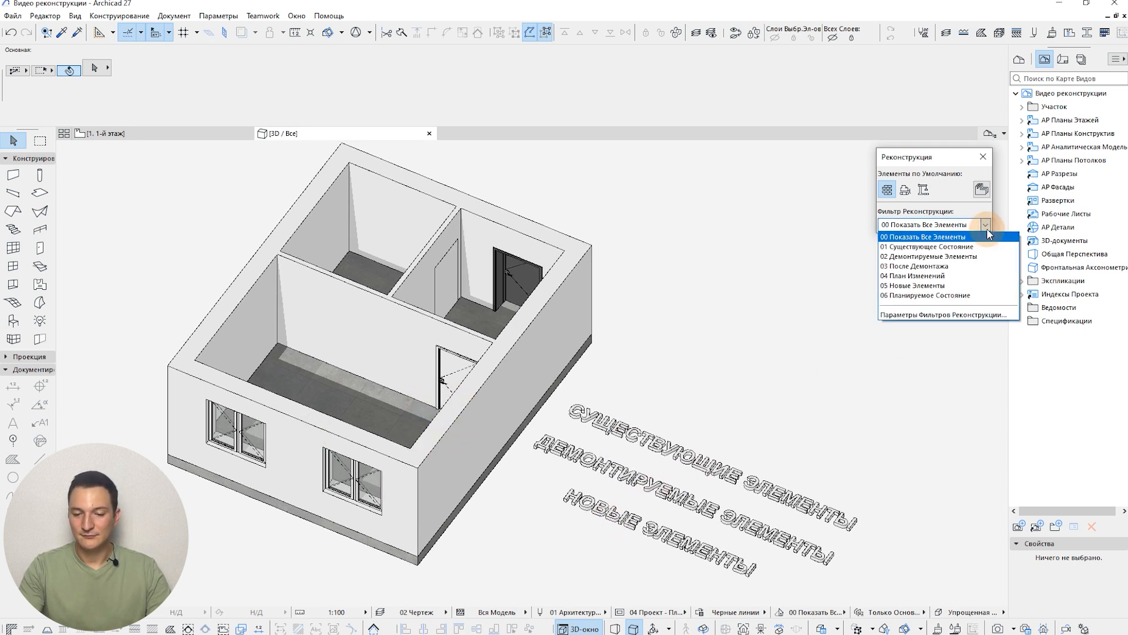
left_click(976, 257)
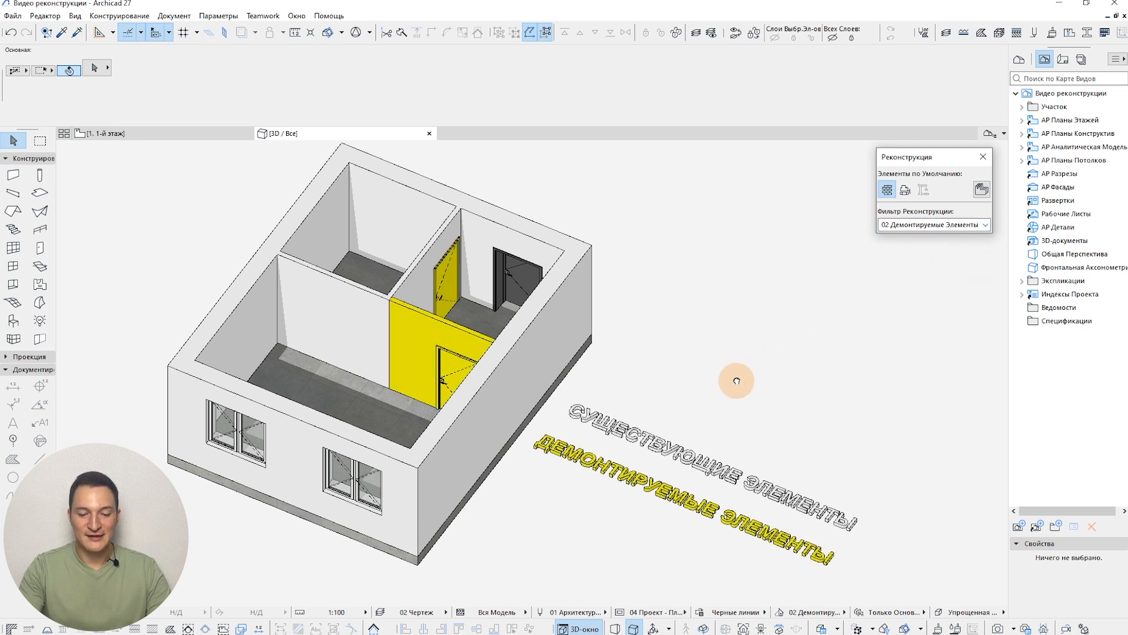
middle_click_drag(737, 381, 716, 392)
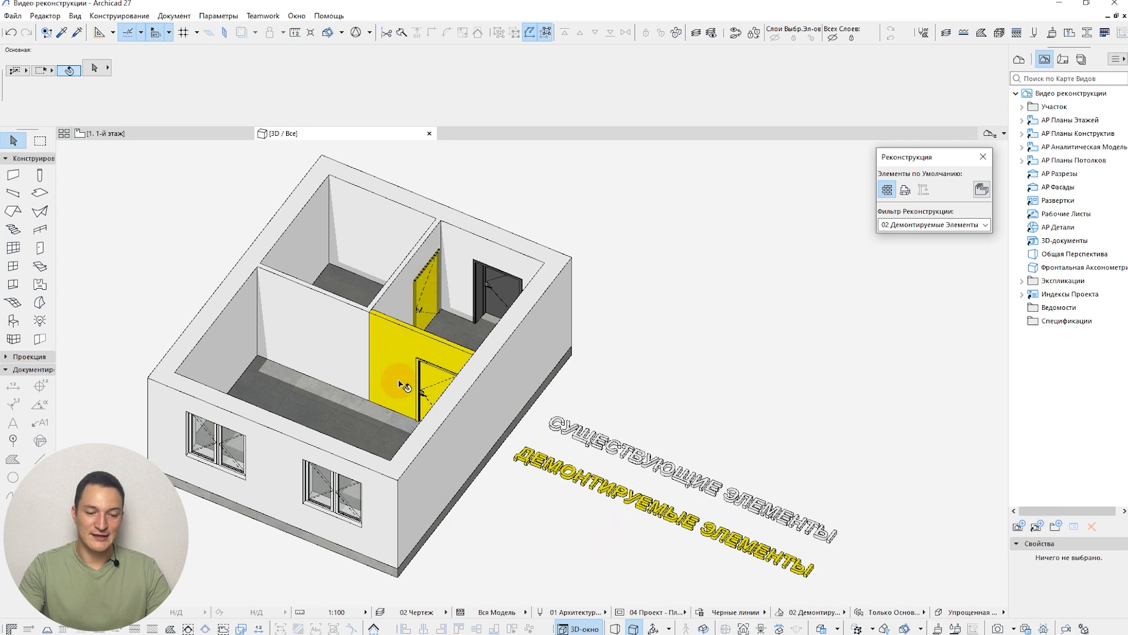
scroll(405, 376, "up", 2)
scroll(408, 375, "down", 3)
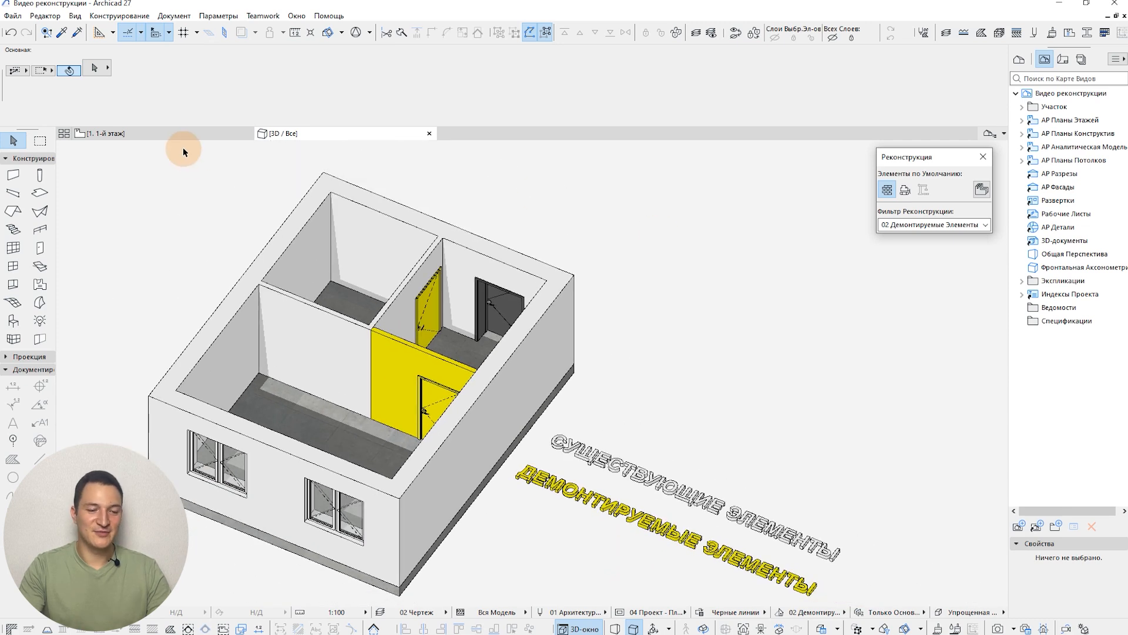
Return to the 1st-storey floor plan and view it with the renovation filter 03 После Демонтажа
left_click(182, 129)
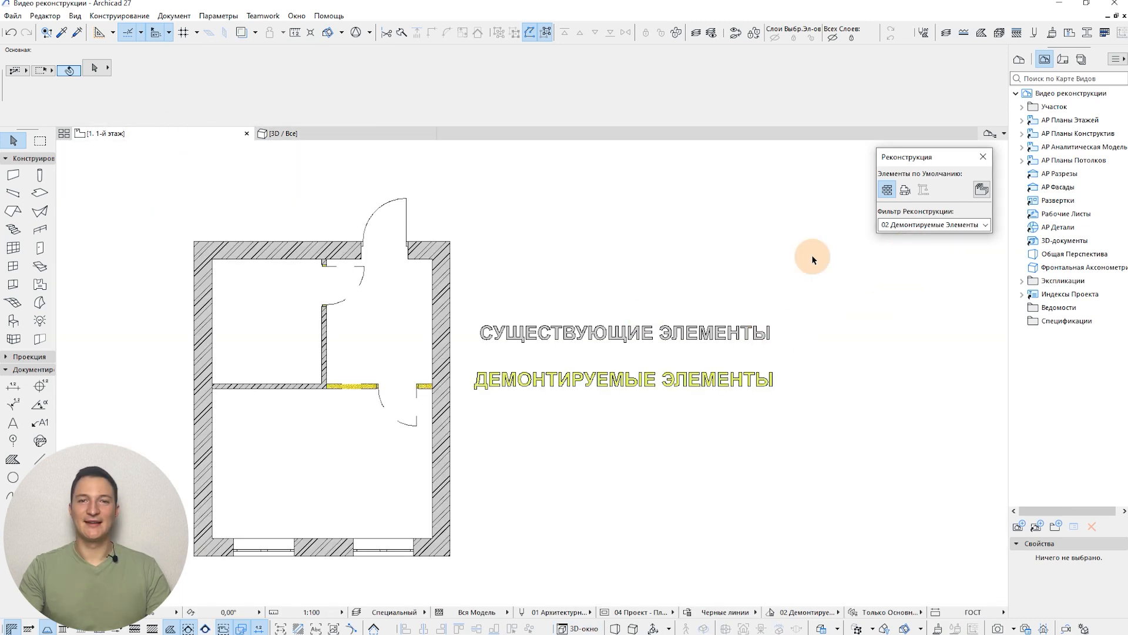
left_click(929, 224)
left_click(934, 266)
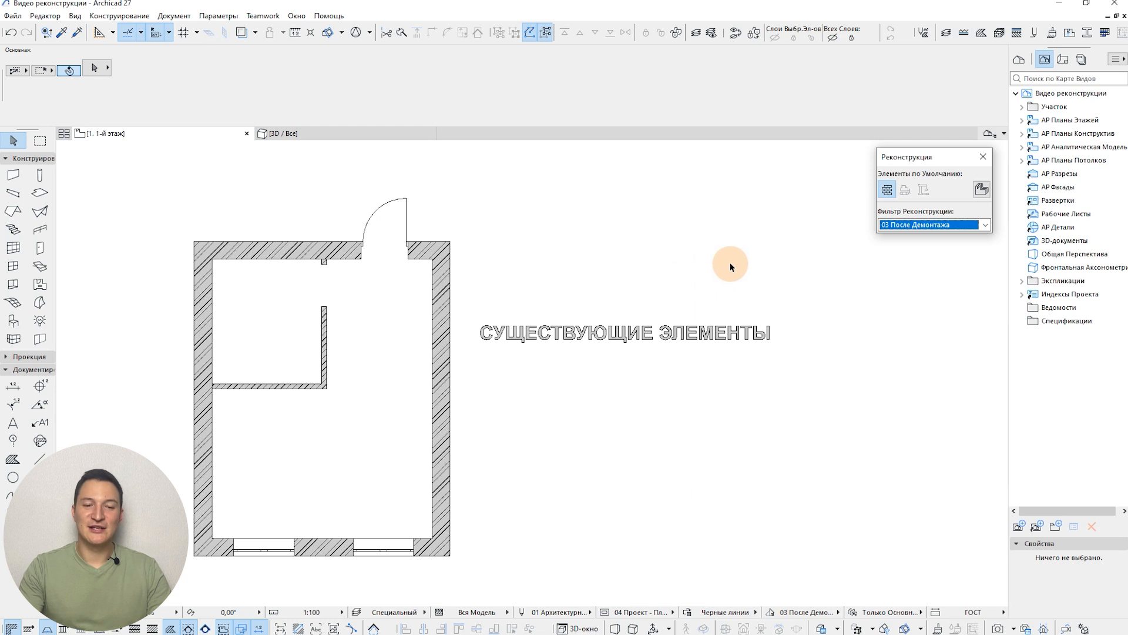
Apply the renovation filter 03 После Демонтажа to the 3D view and inspect the model after demolition
left_click(327, 134)
left_click(929, 224)
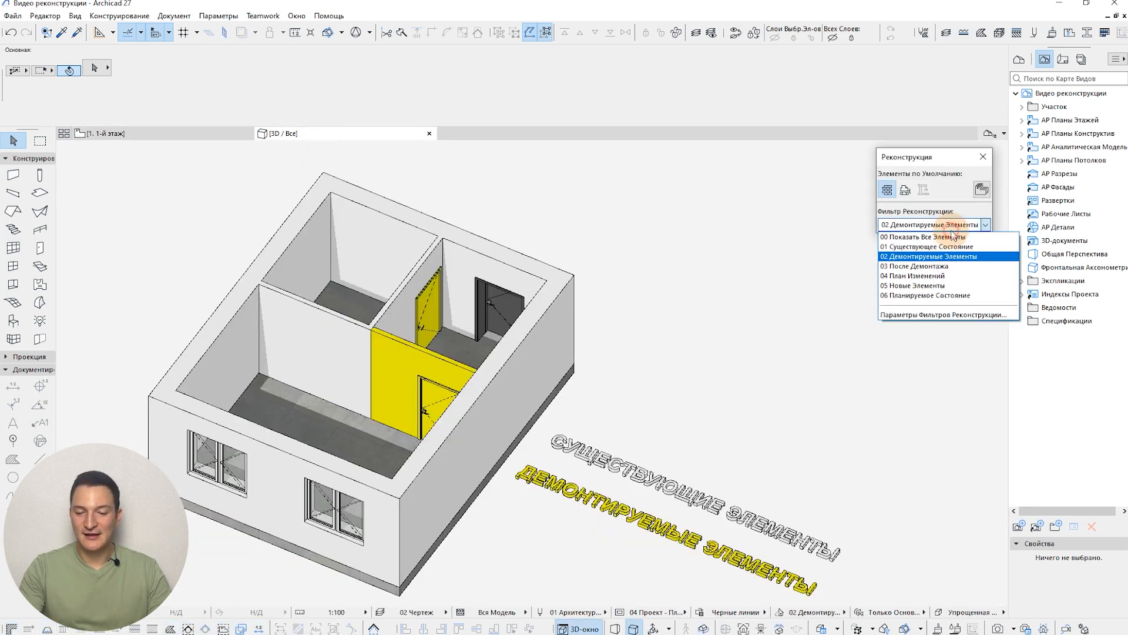
left_click(930, 268)
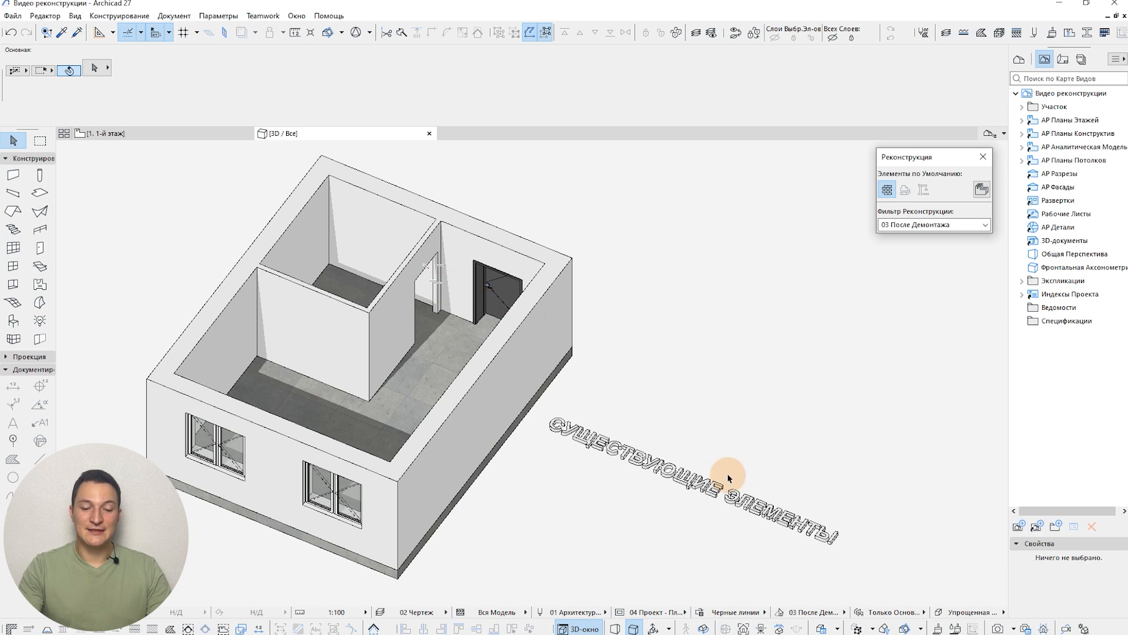
middle_click_drag(766, 498, 741, 483)
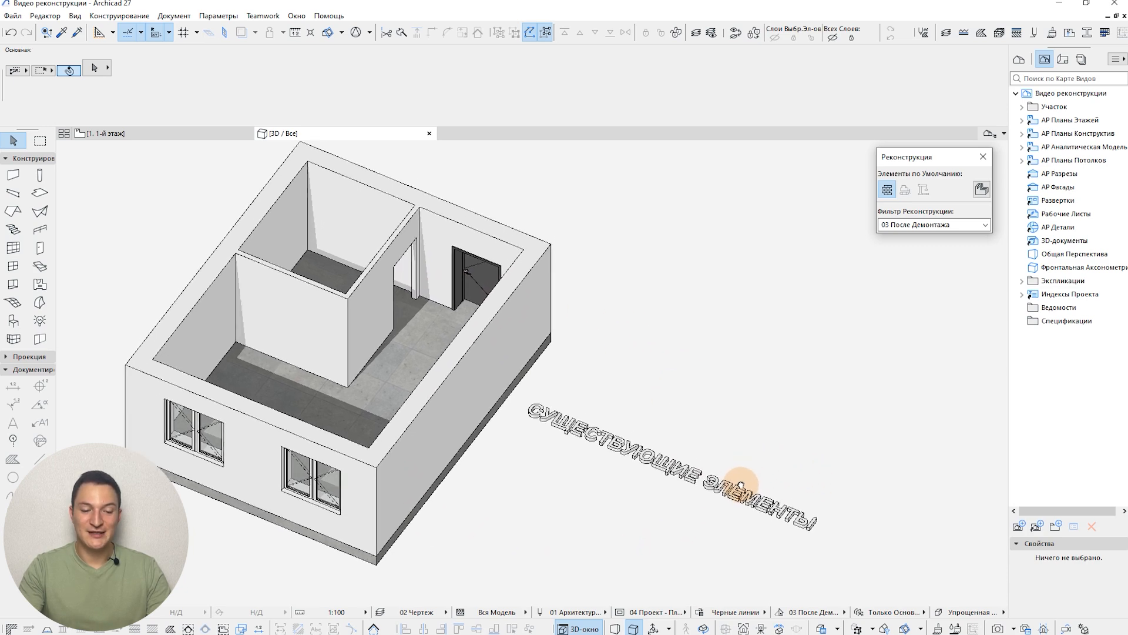
scroll(740, 482, "down", 1)
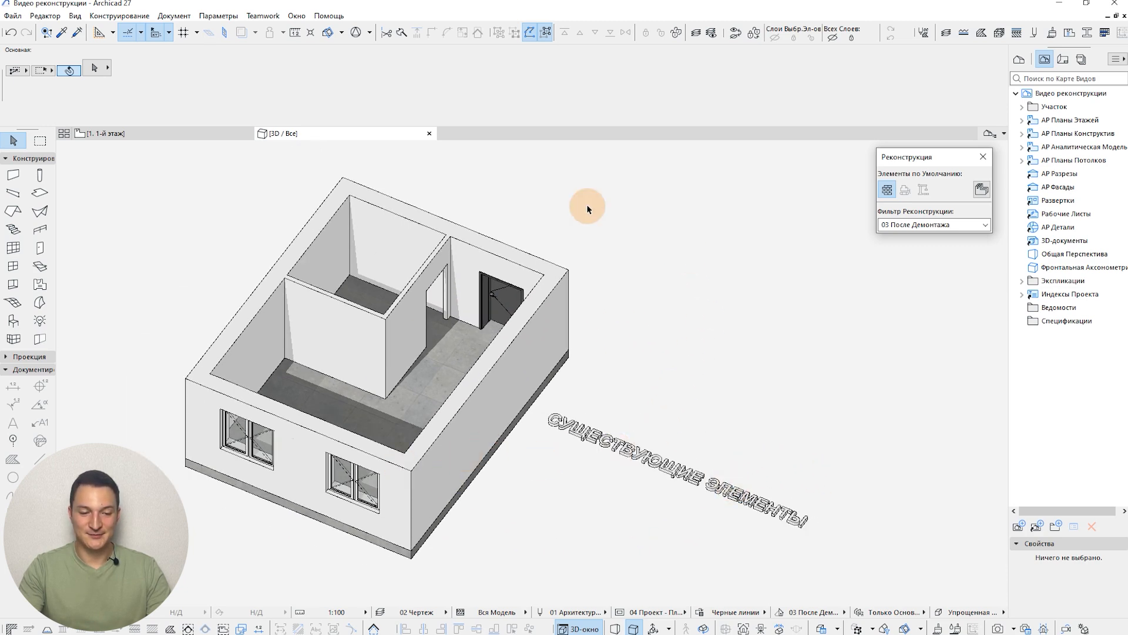
Apply the renovation filter 04 План Изменений to the floor plan and check which text labels it shows
left_click(200, 133)
left_click(961, 224)
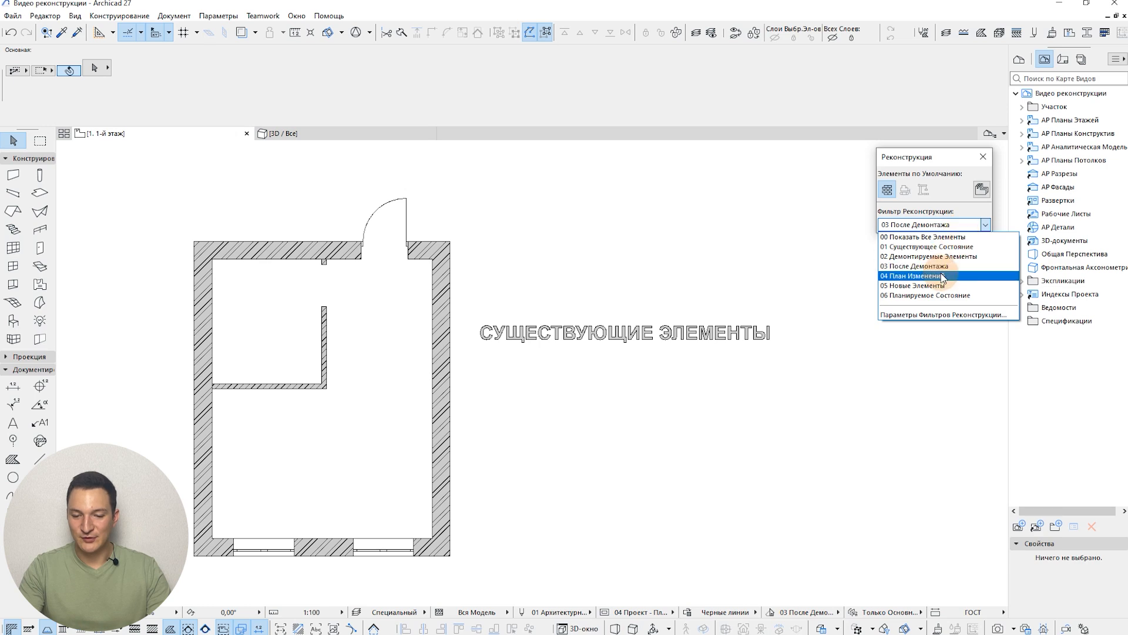
left_click(942, 277)
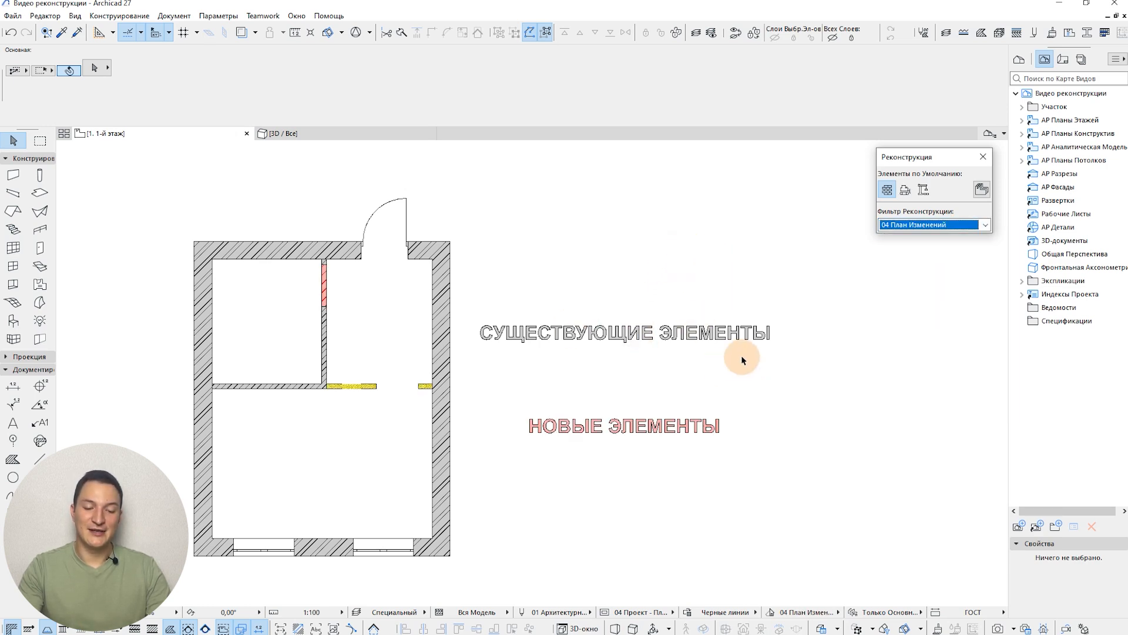
scroll(340, 400, "up", 3)
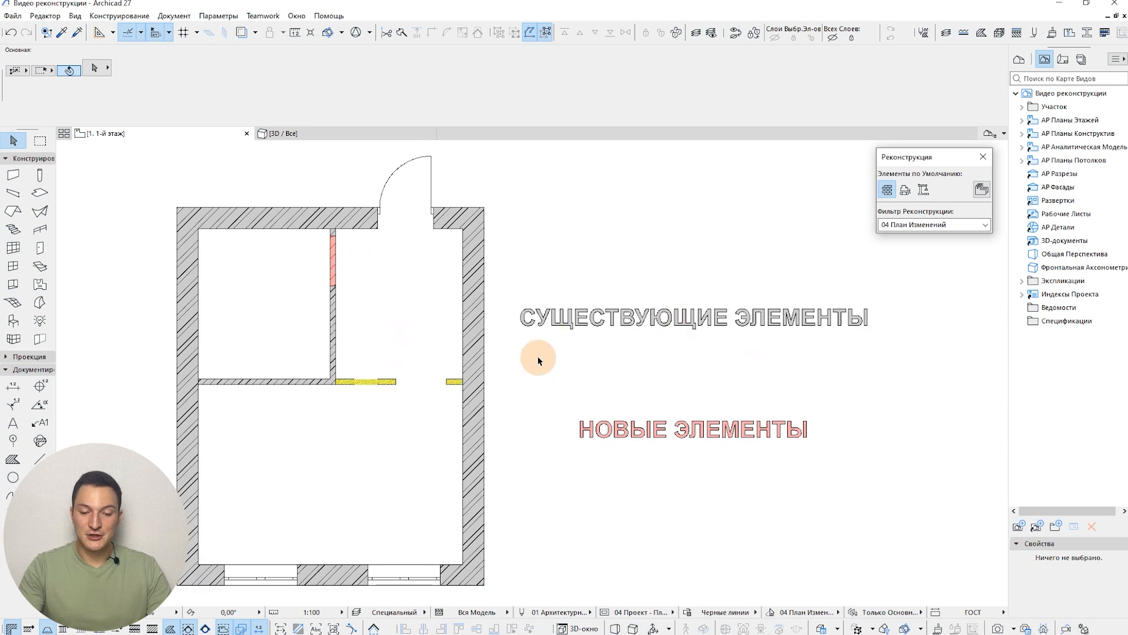
left_click_drag(777, 229, 614, 477)
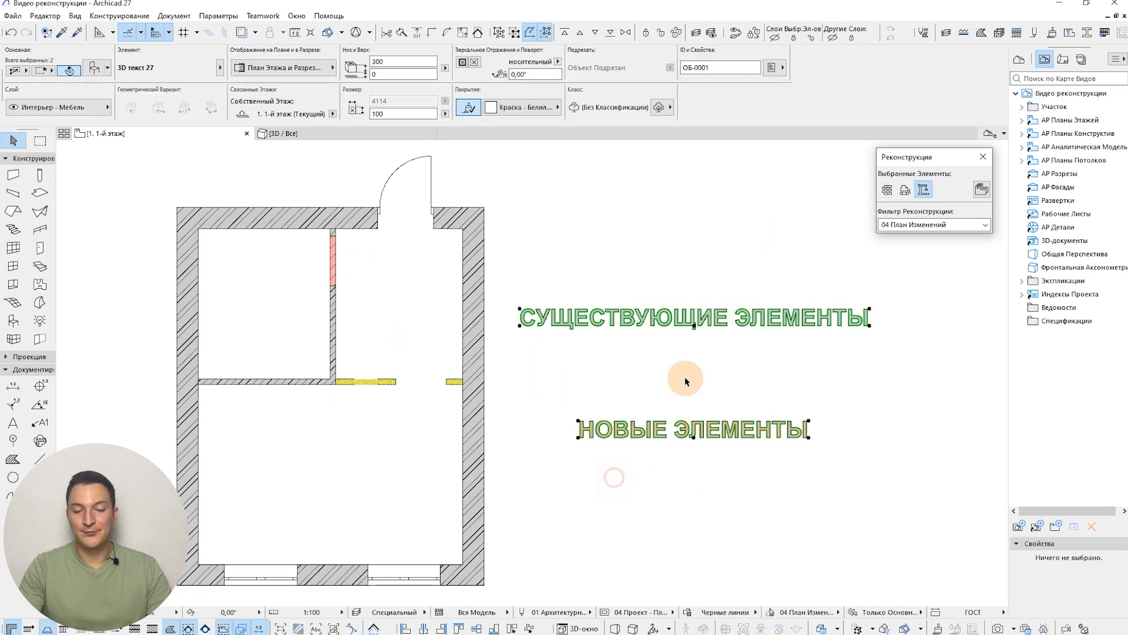
key("Escape")
middle_click_drag(618, 388, 575, 383)
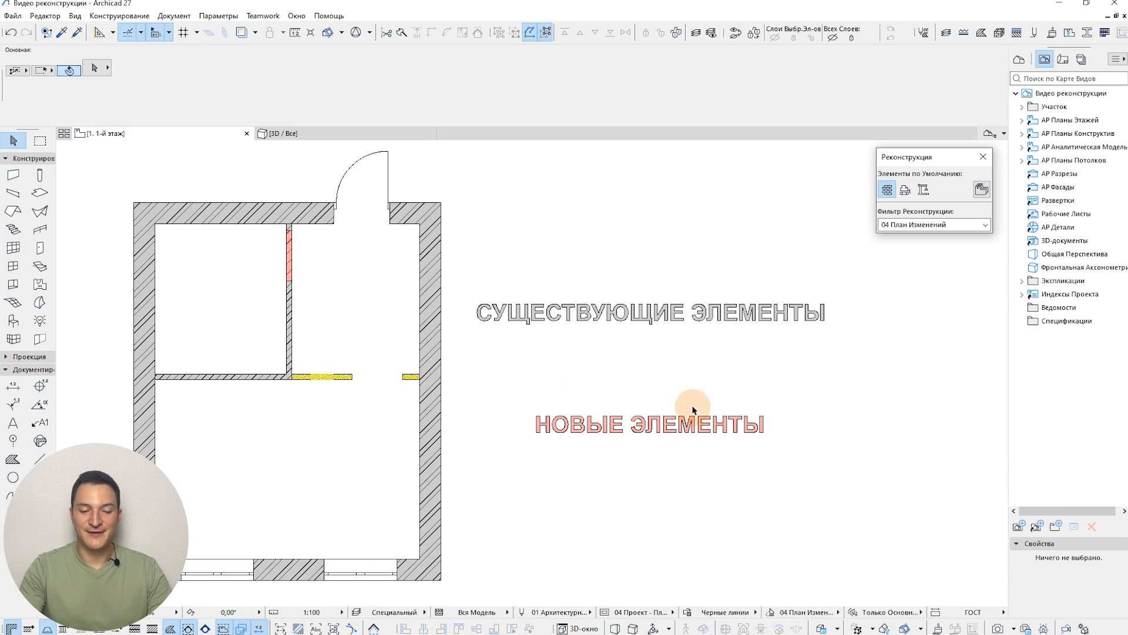
Examine how the demolished horizontal partition segments are displayed in the plan under the 04 План Изменений filter
left_click(334, 378)
left_click(478, 378)
scroll(332, 383, "up", 1)
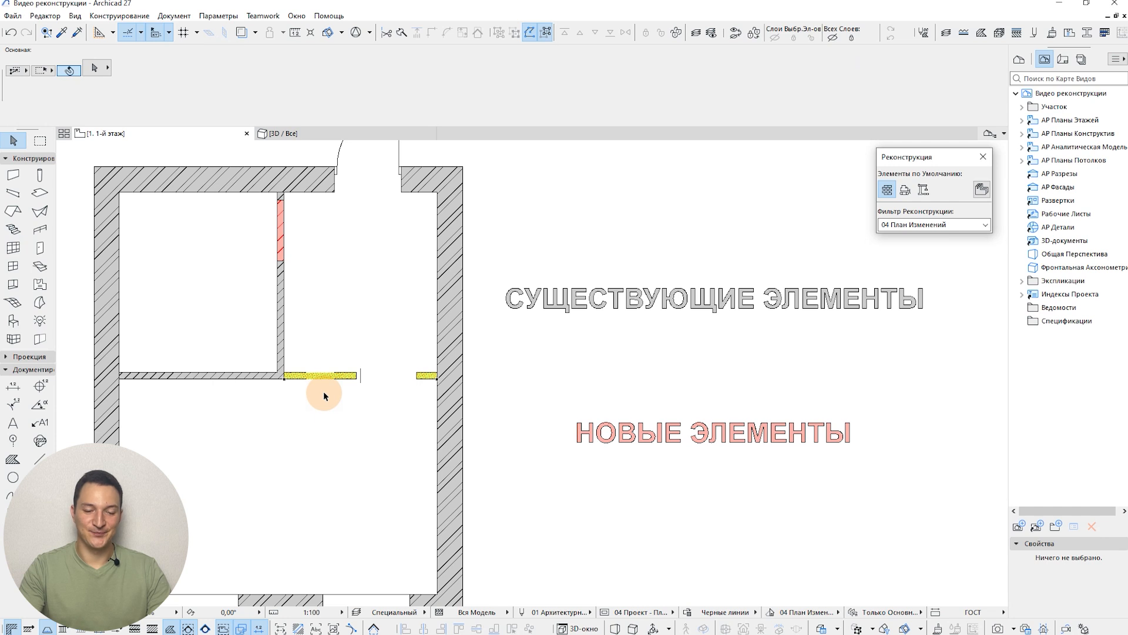
scroll(648, 271, "down", 1)
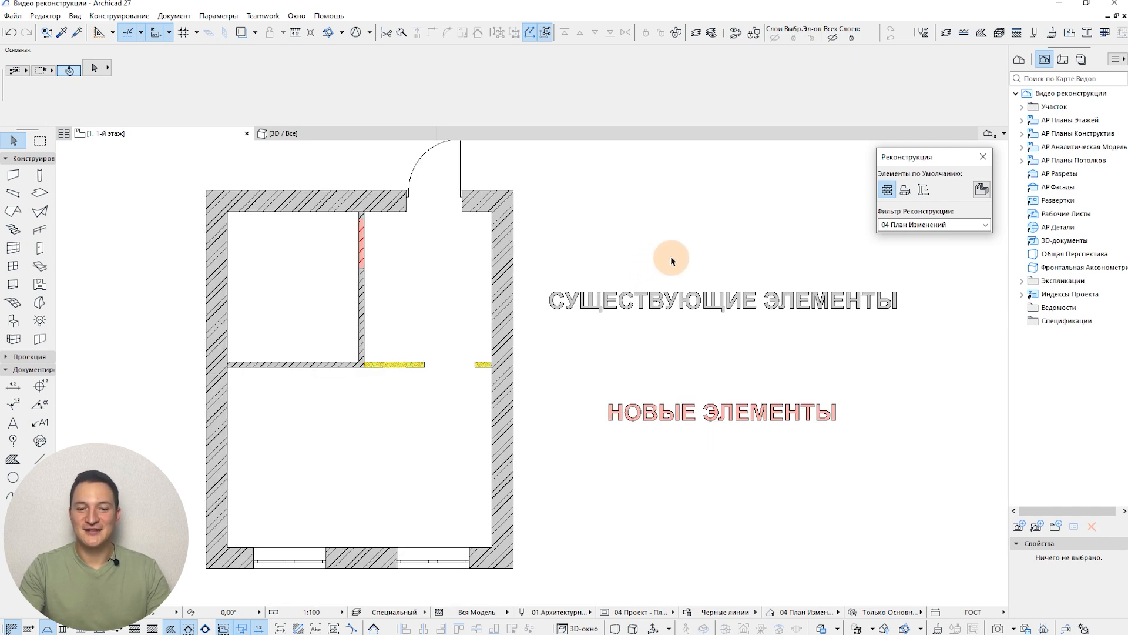
middle_click_drag(671, 256, 661, 264)
Apply the renovation filter 05 Новые Элементы to the floor plan and inspect the filled door opening
left_click(986, 225)
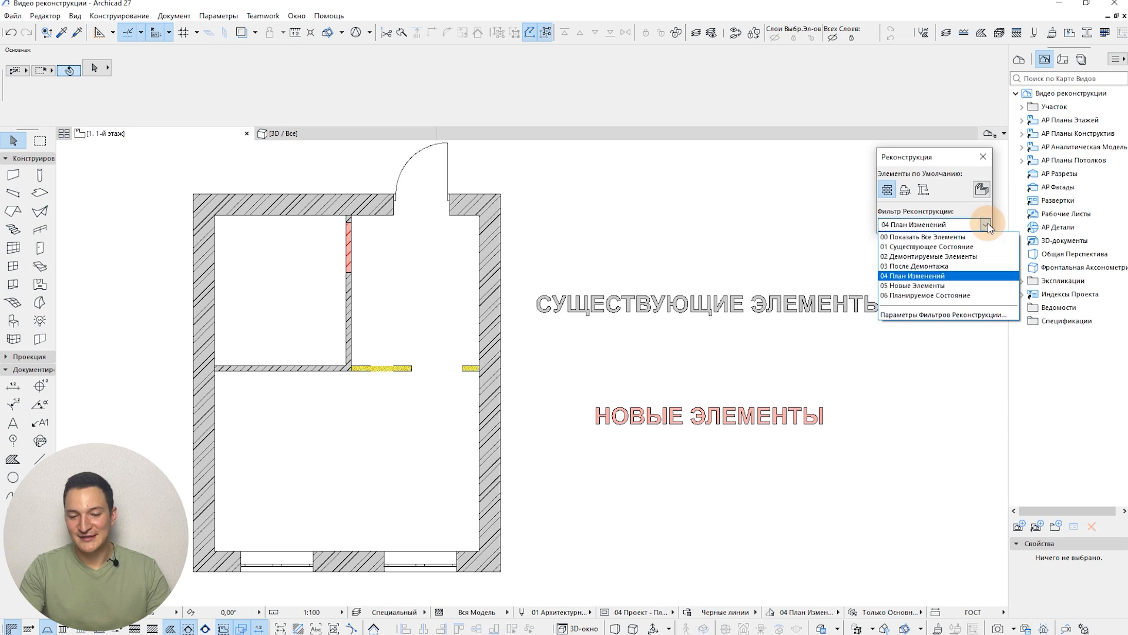
left_click(934, 286)
middle_click_drag(677, 264, 650, 276)
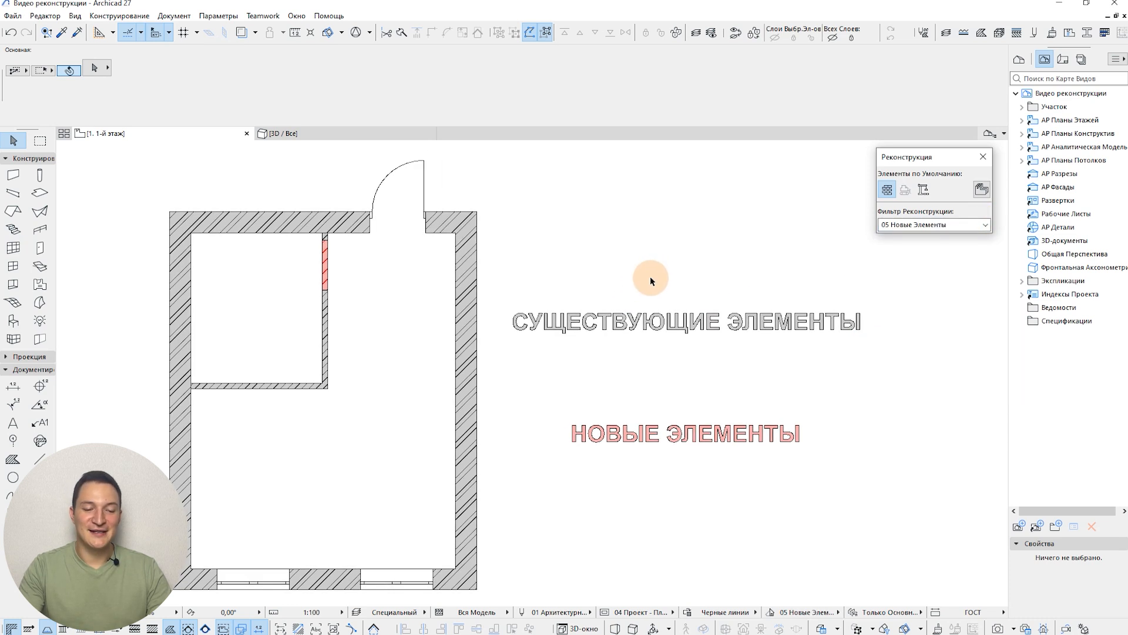
scroll(352, 294, "up", 2)
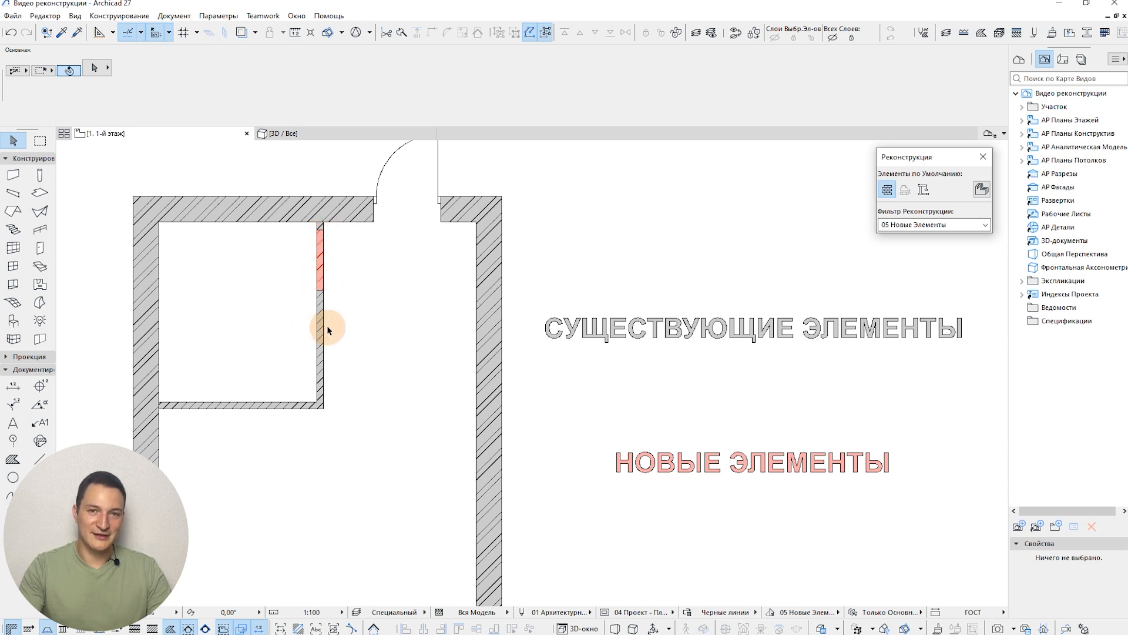
Apply the renovation filter 05 Новые Элементы to the 3D view and inspect the new infill in the interior partition
left_click(332, 134)
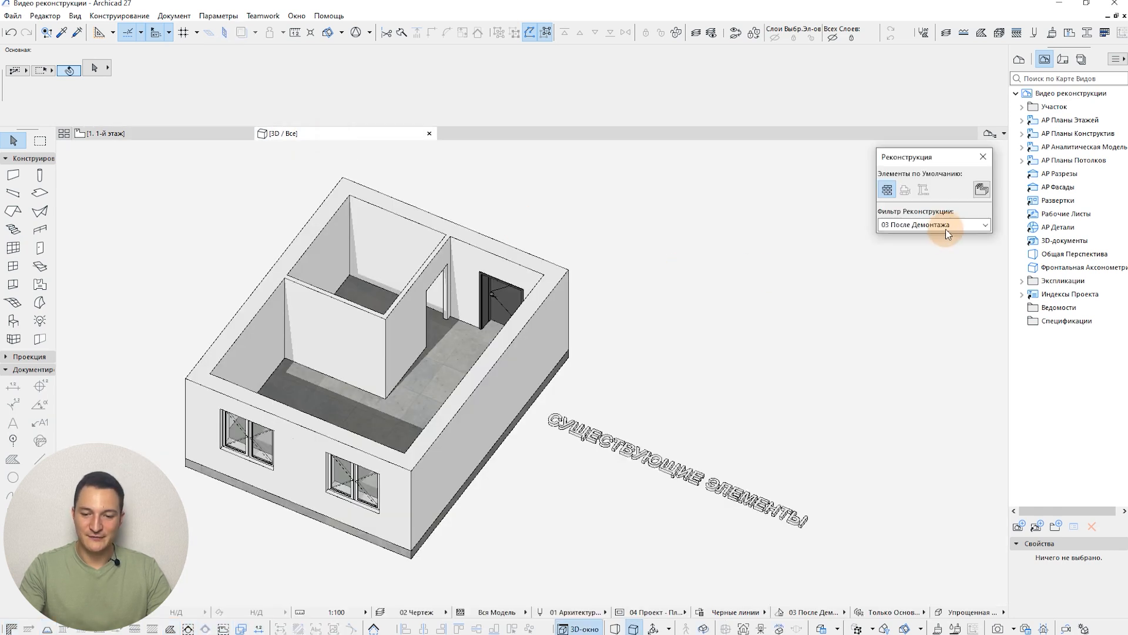
left_click(947, 229)
left_click(928, 288)
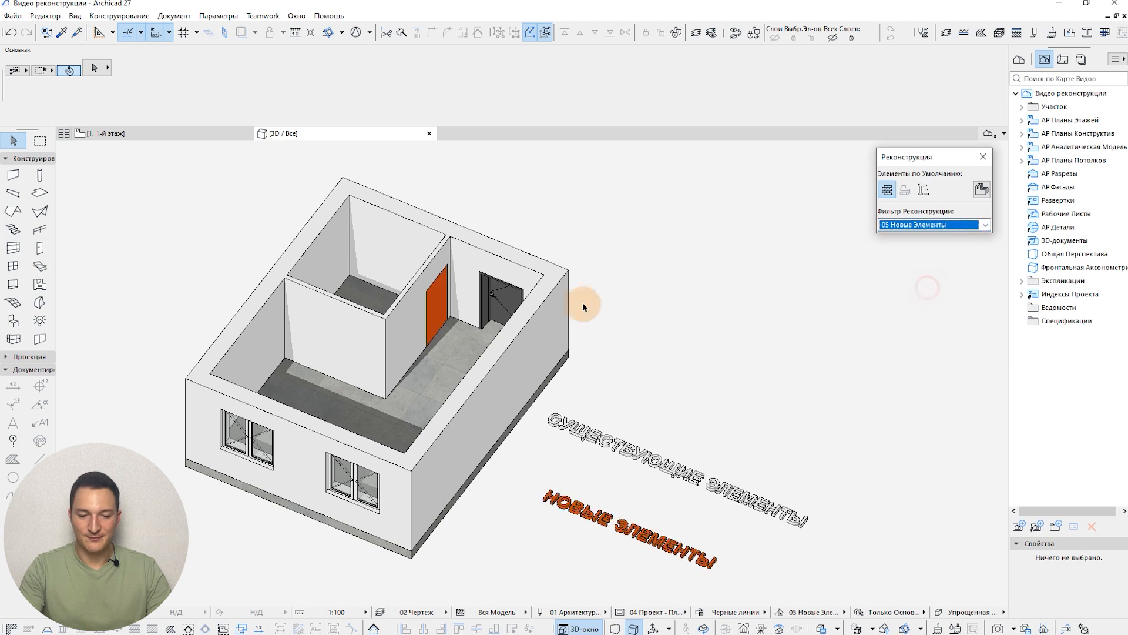
middle_click_drag(585, 321, 569, 311)
scroll(451, 294, "up", 2)
middle_click_drag(435, 293, 405, 278)
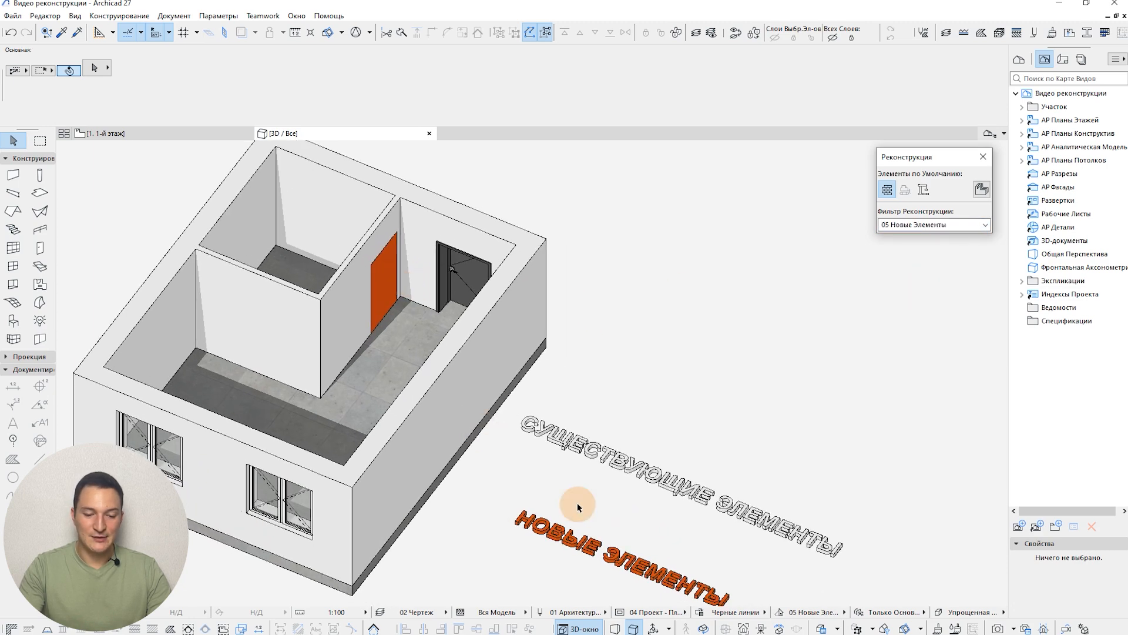
middle_click_drag(599, 453, 548, 420)
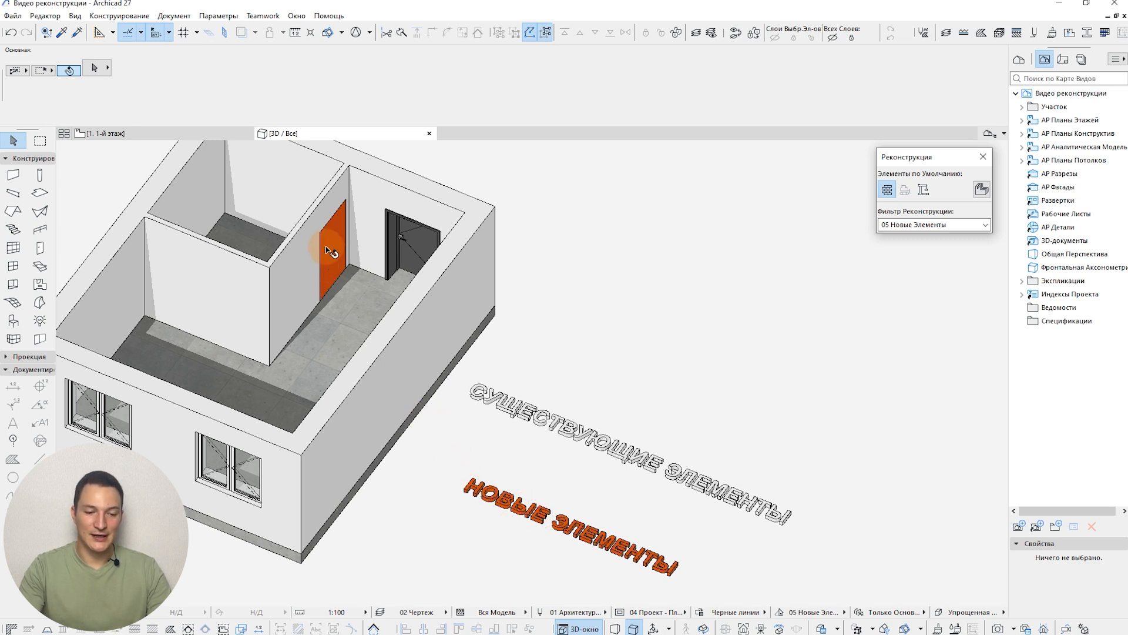
scroll(331, 251, "up", 2)
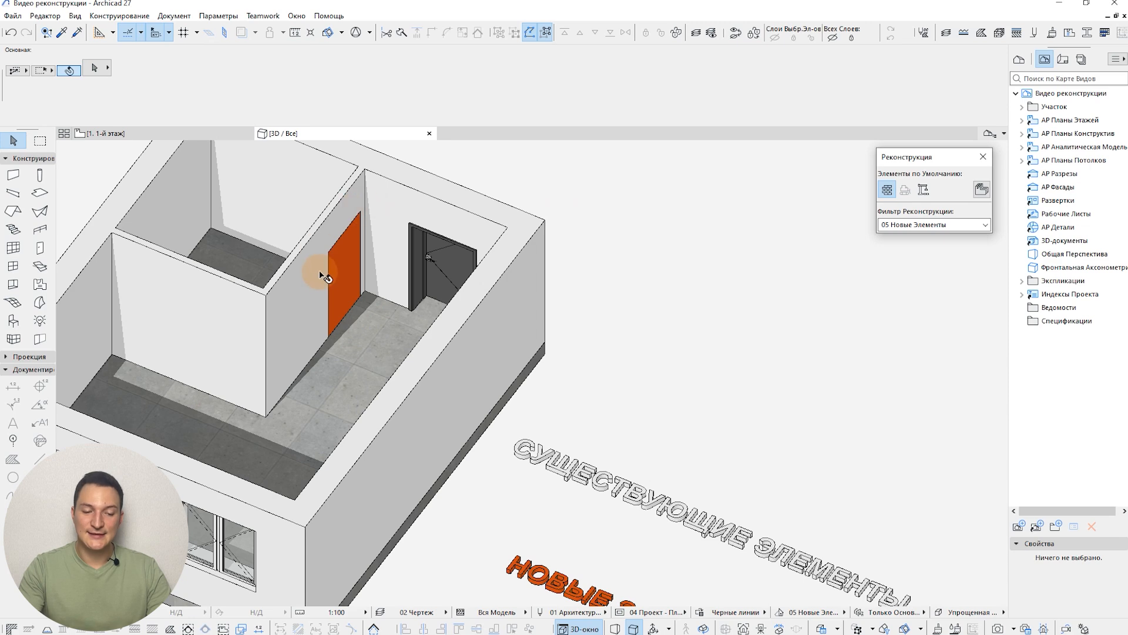
scroll(341, 294, "down", 2)
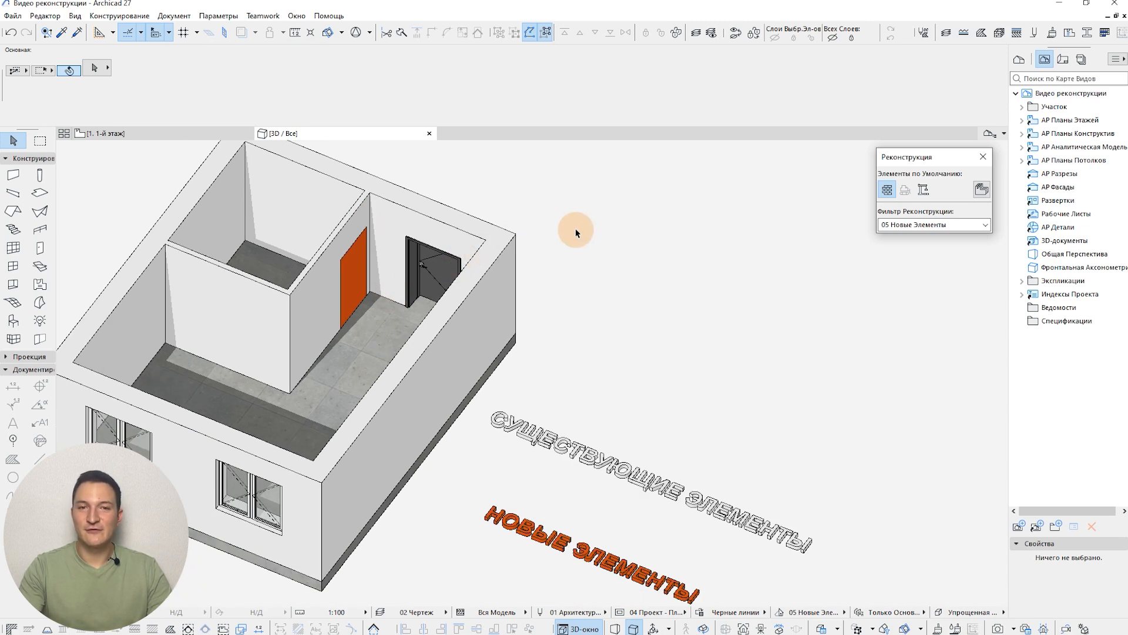
In the floor plan, copy the vertical partition's settings and draw a new wall from its lower end to the exterior wall between the windows
left_click(222, 134)
scroll(400, 338, "down", 3)
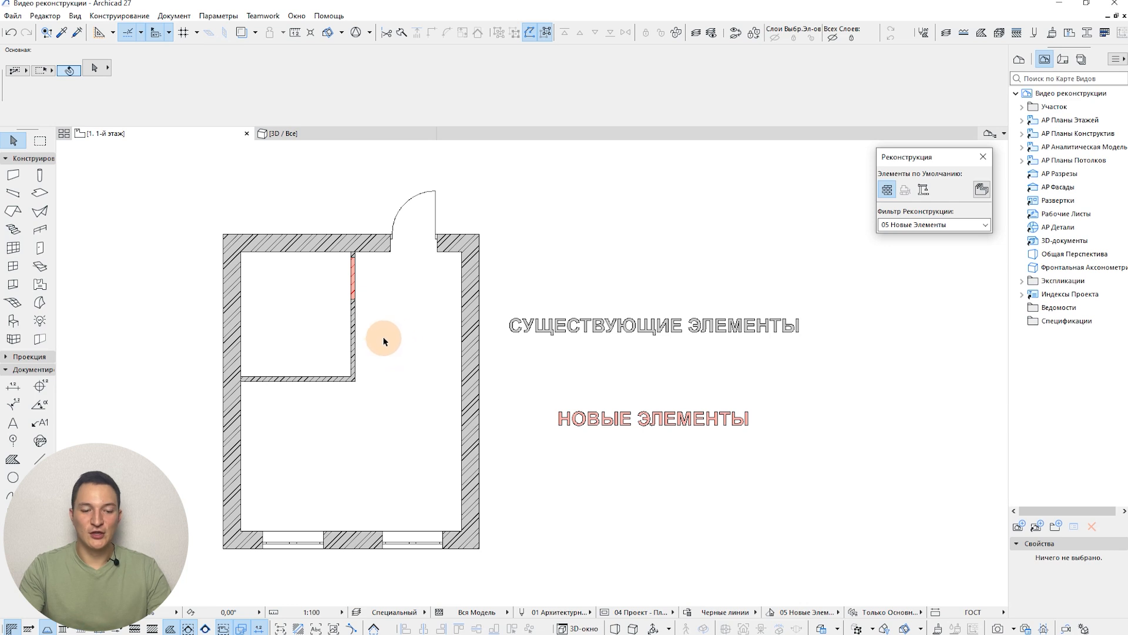
scroll(364, 344, "up", 2)
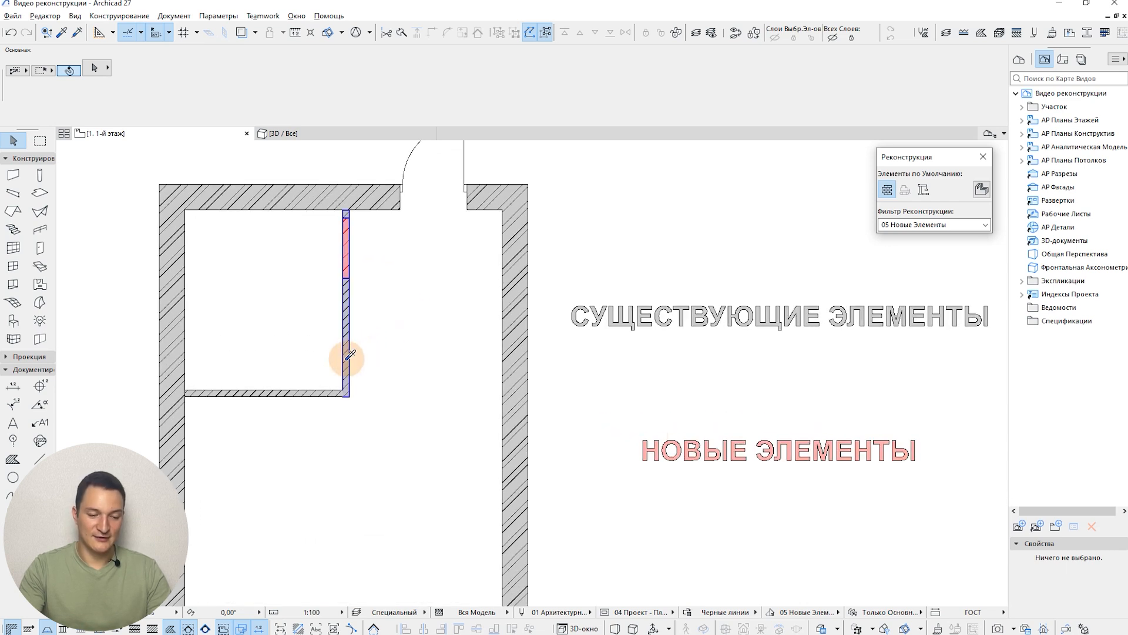
left_click(347, 358, "alt")
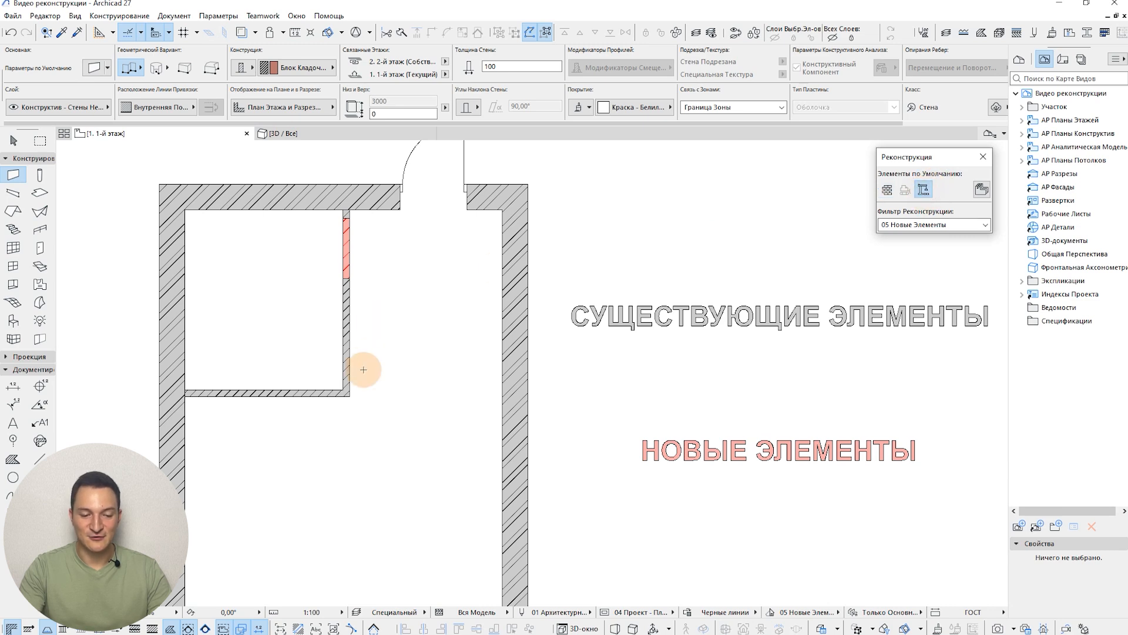
scroll(347, 399, "up", 2)
left_click(343, 403)
middle_click_drag(329, 458, 441, 144)
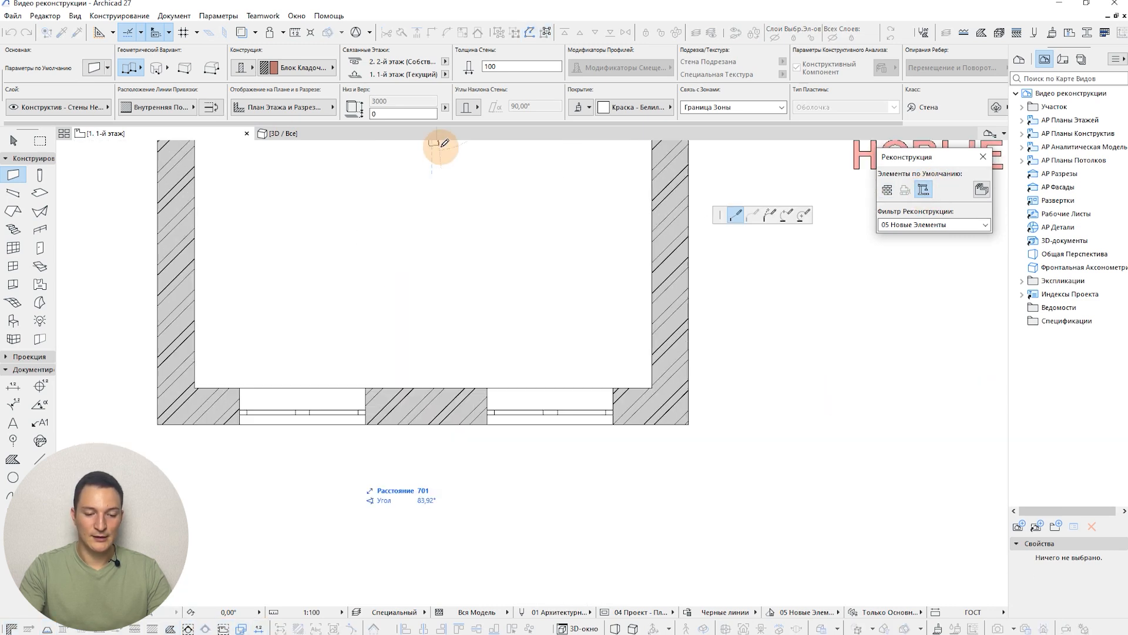
left_click(433, 387)
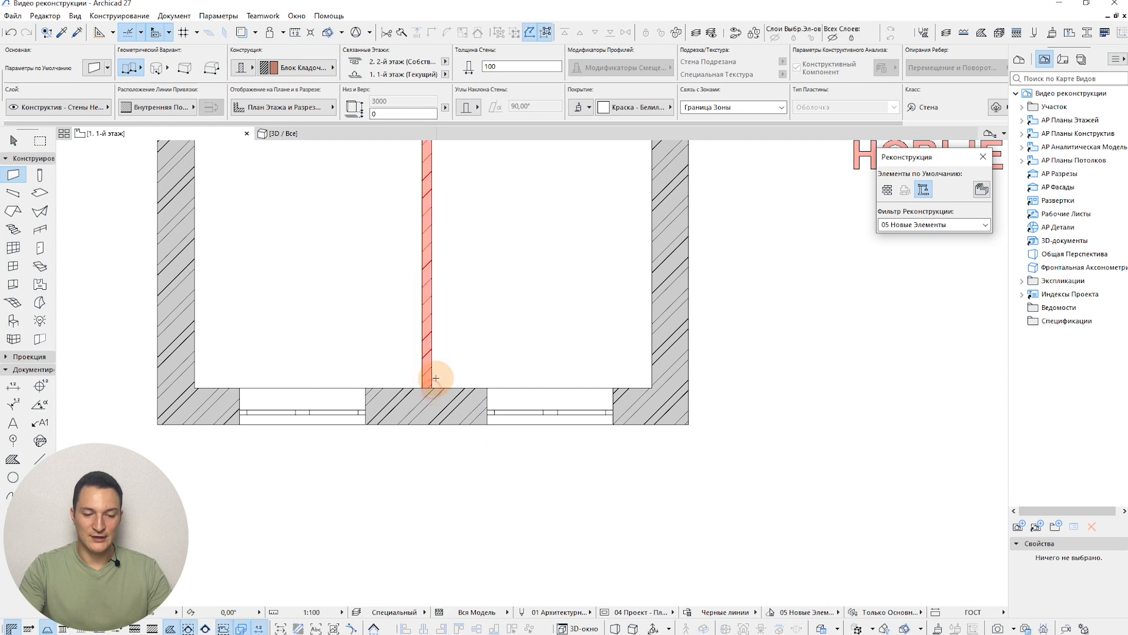
scroll(426, 377, "down", 3)
key("Escape")
scroll(412, 375, "up", 4)
scroll(413, 375, "down", 2)
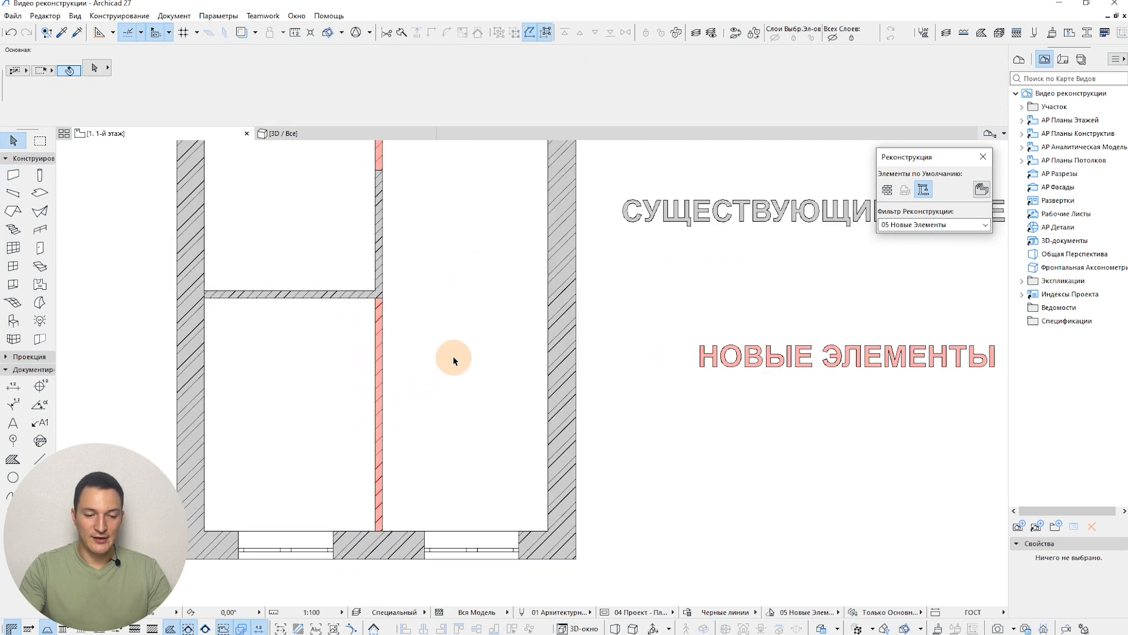
Try setting the renovation status of the new lower vertical partition to existing
scroll(334, 360, "down", 1)
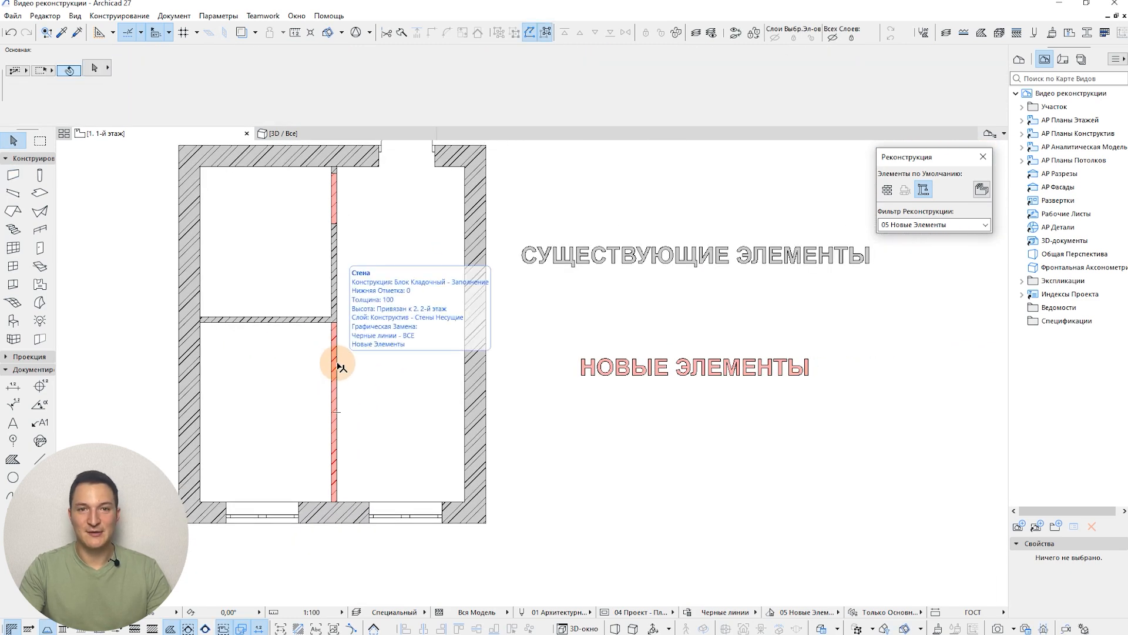
left_click(335, 360)
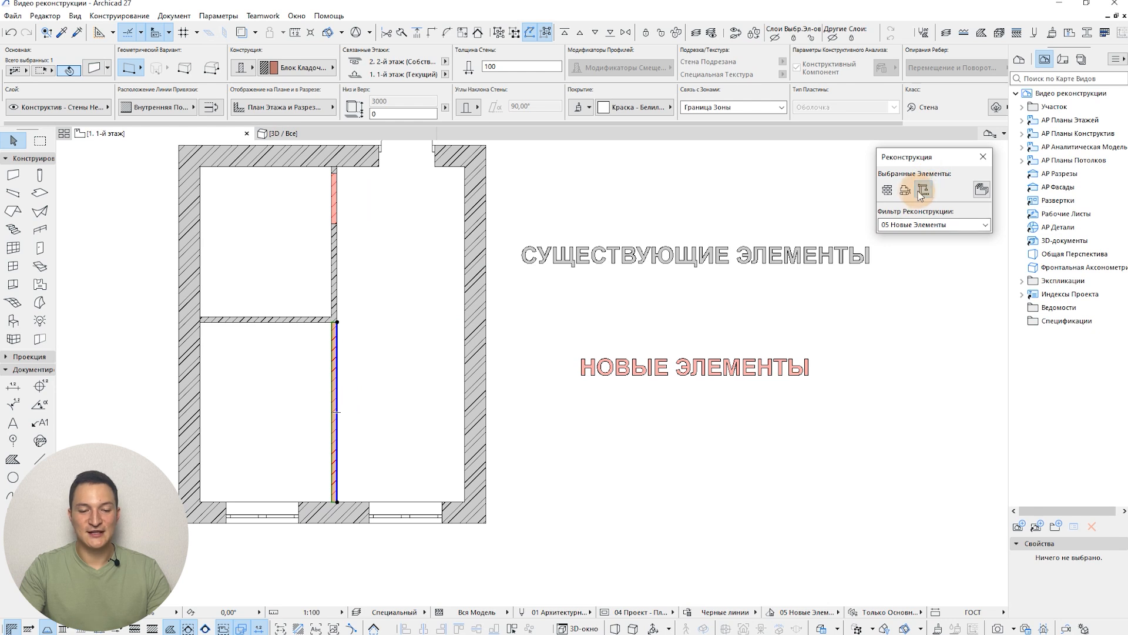
left_click(887, 190)
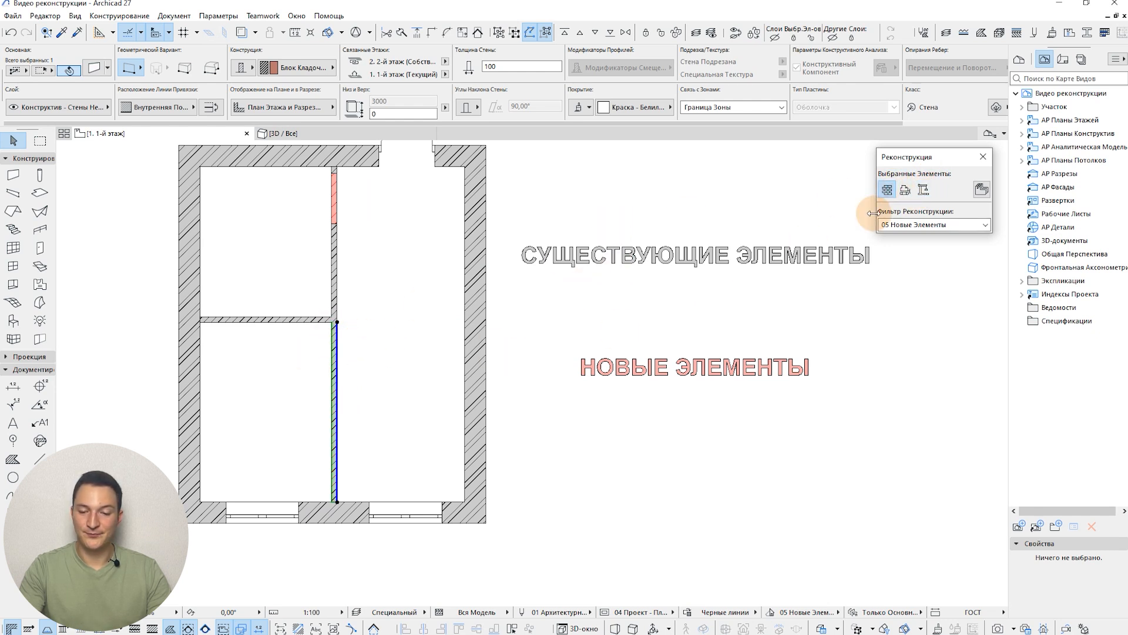
left_click(374, 260)
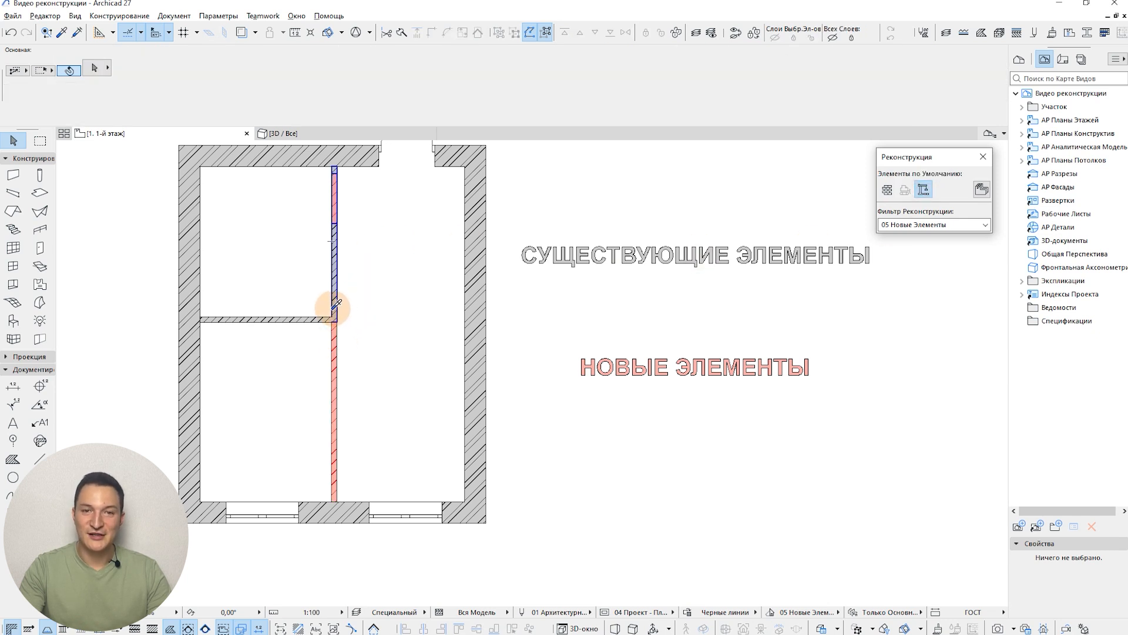
Pick up the upper vertical partition's wall settings and inspect the new lower partition in the 3D view
left_click(333, 307, "alt")
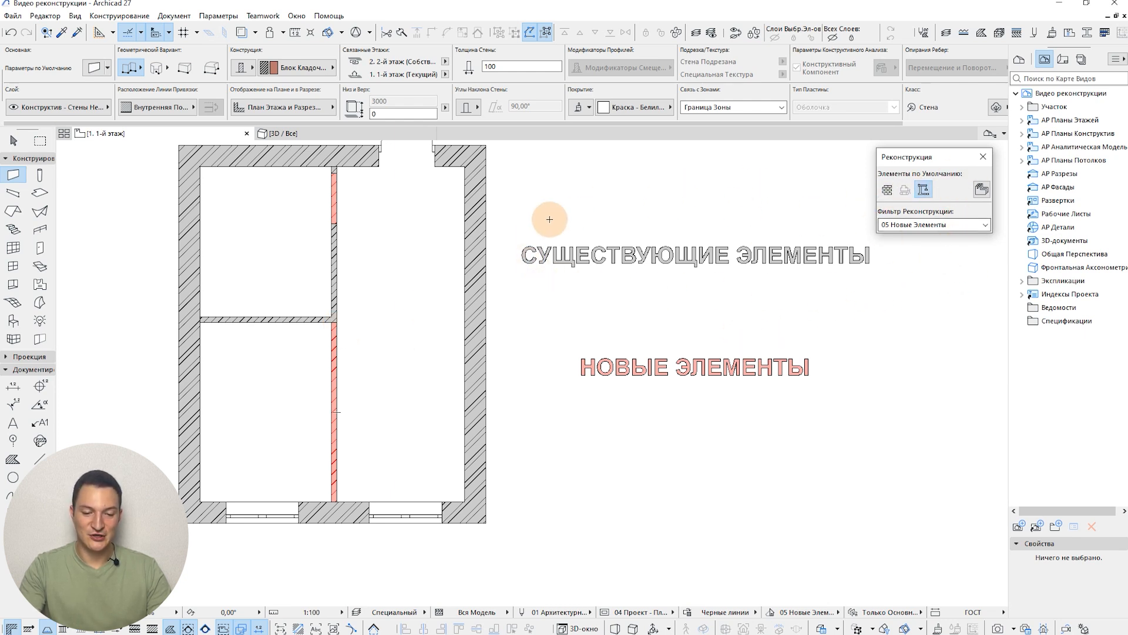
left_click(381, 135)
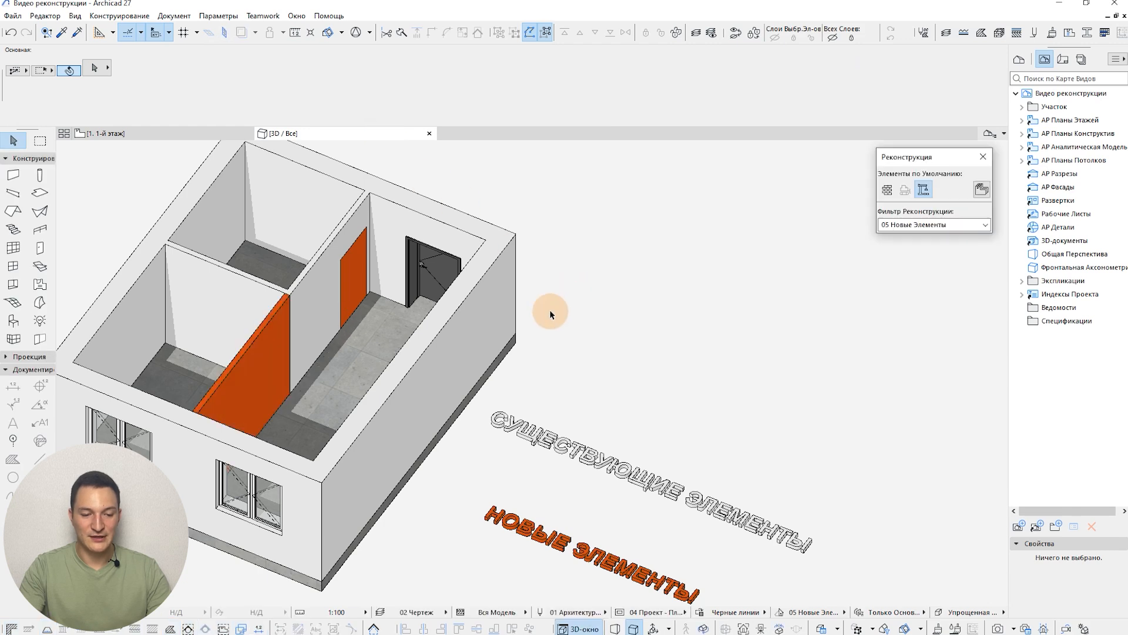
middle_click_drag(495, 324, 533, 375)
scroll(379, 373, "down", 1)
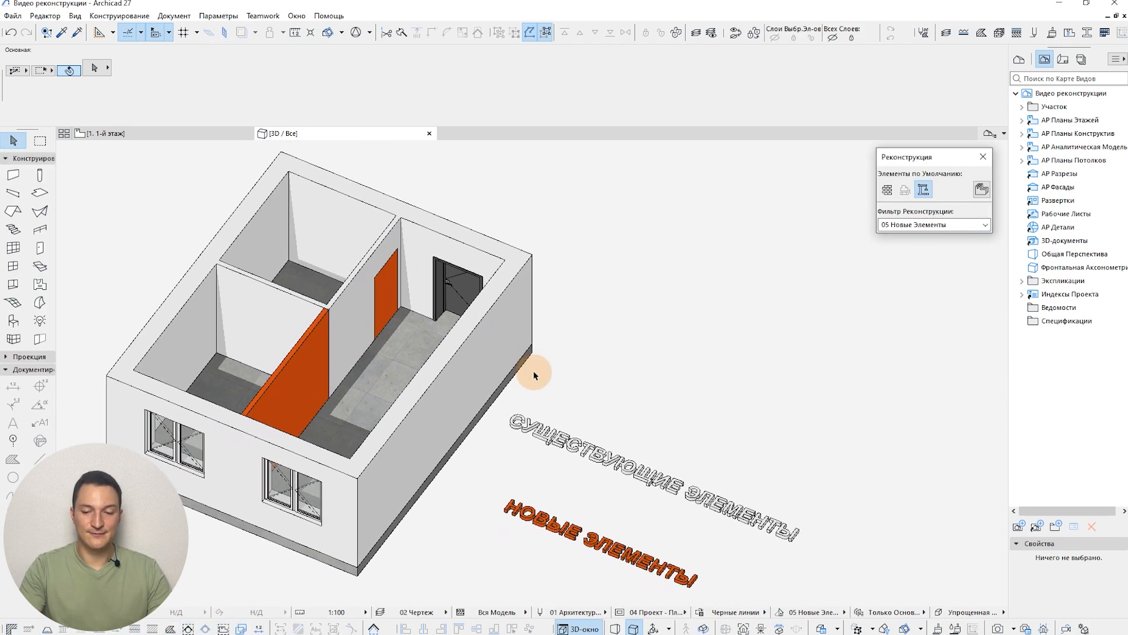
In the floor plan, insert a 900 × 2100 door in the new lower partition just below the horizontal wall, swinging into the lower-left room
left_click(201, 134)
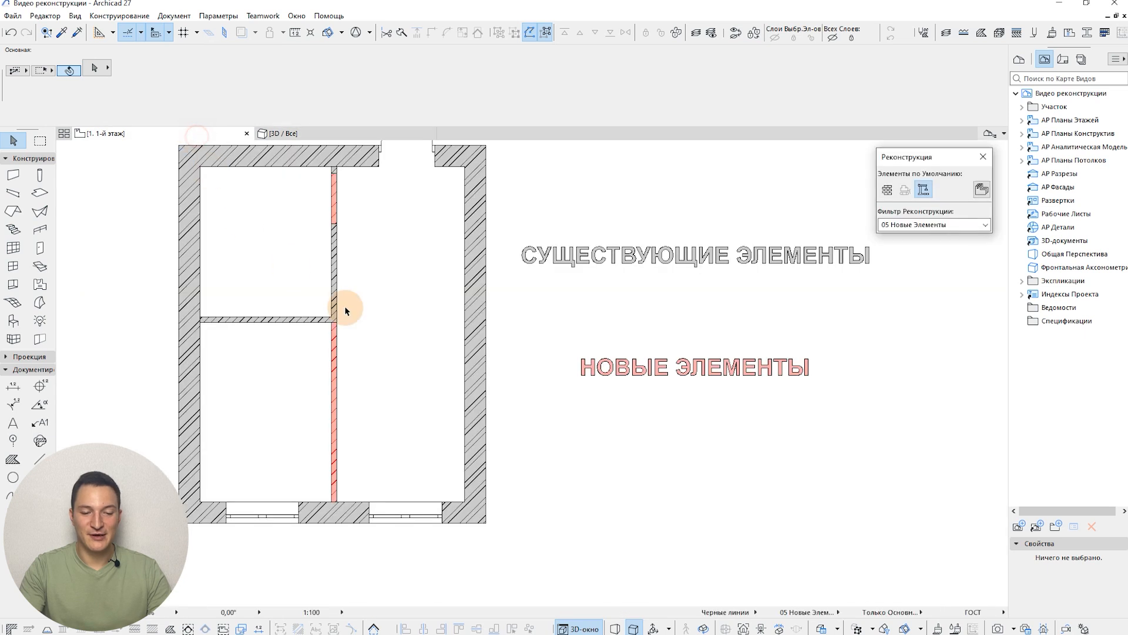
left_click(40, 247)
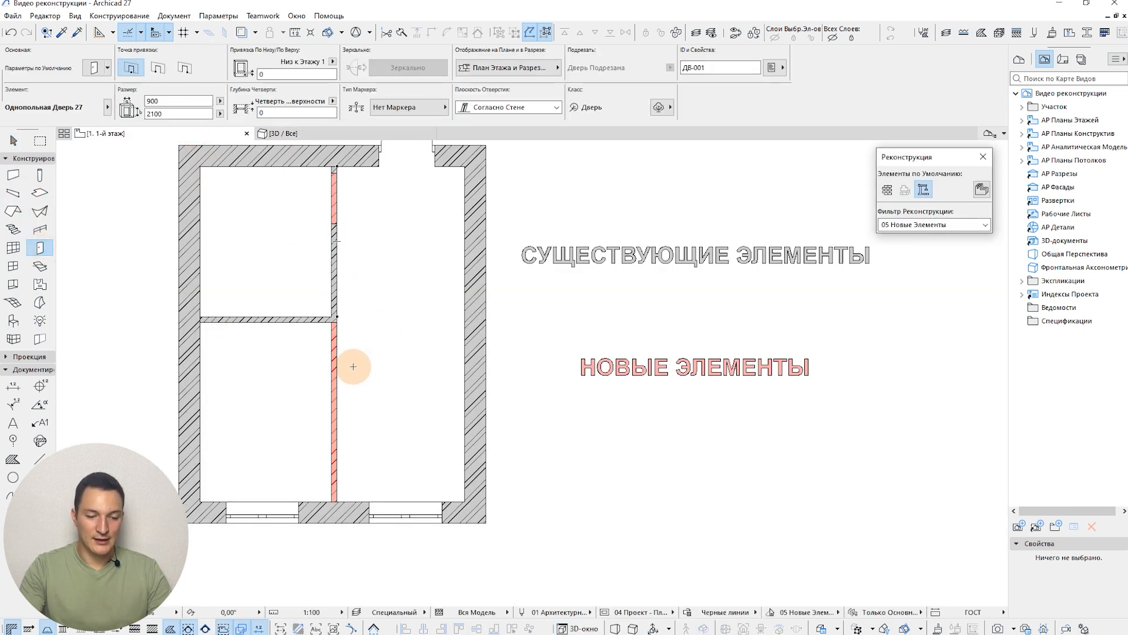
left_click(339, 355)
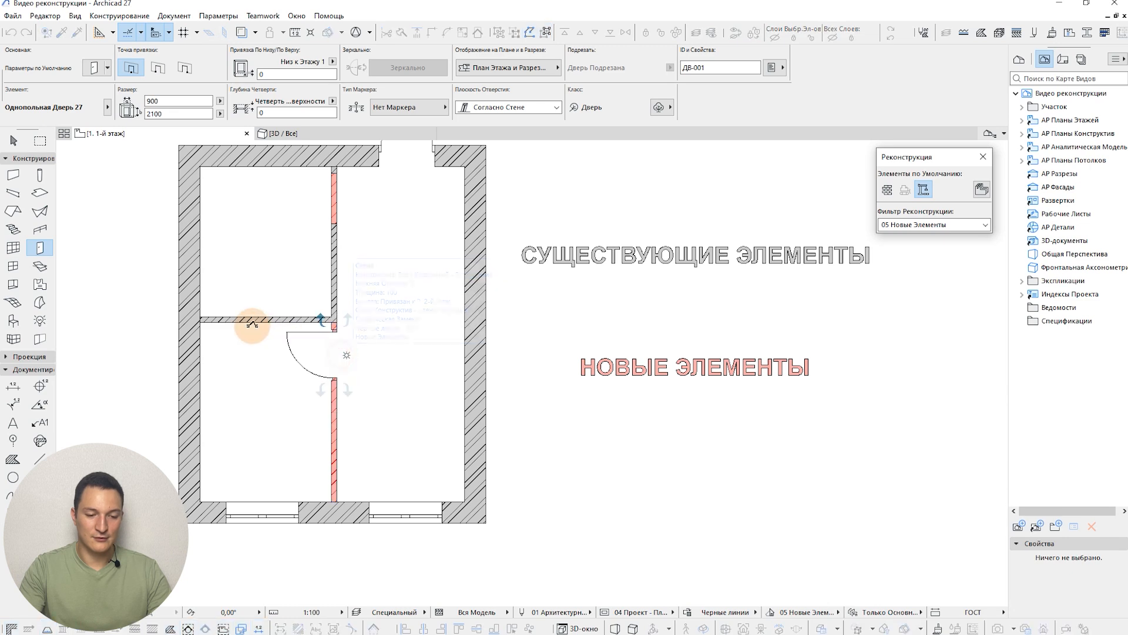
left_click(251, 325)
Set the door height to 2400 and insert a second door where the upper partition meets its new infill, swinging into the corridor
scroll(356, 230, "up", 2)
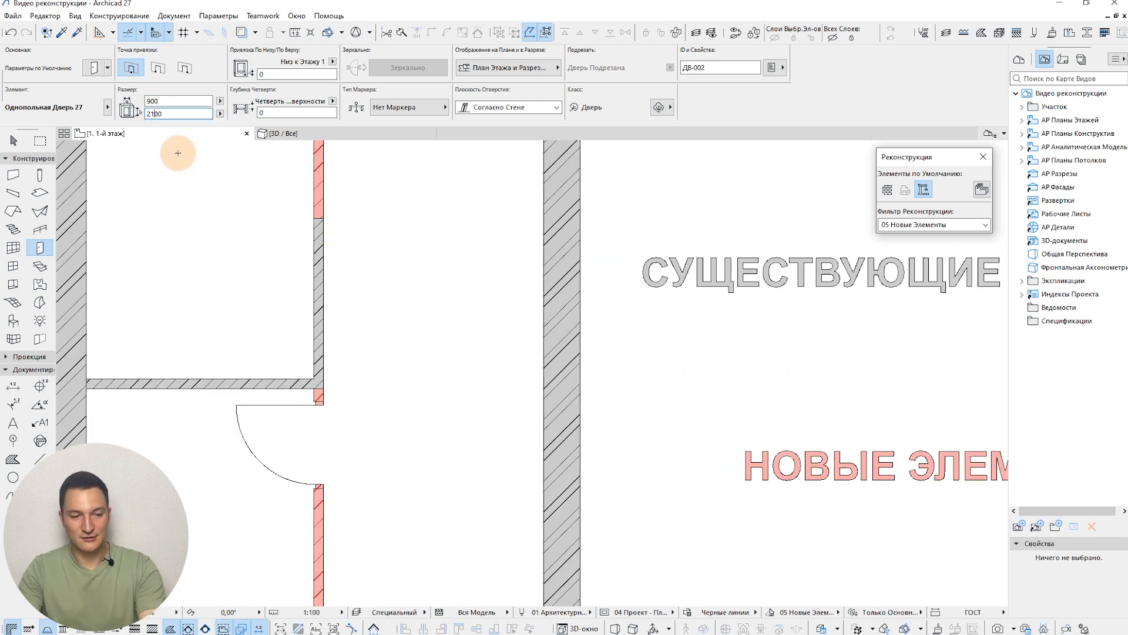
type("4")
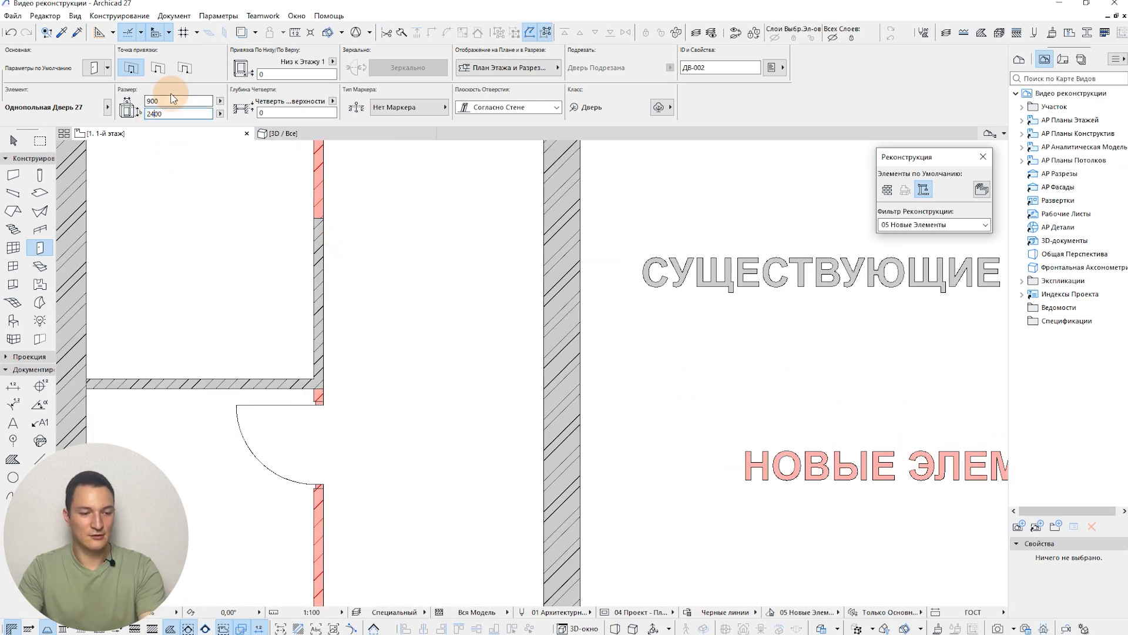
left_click(323, 223)
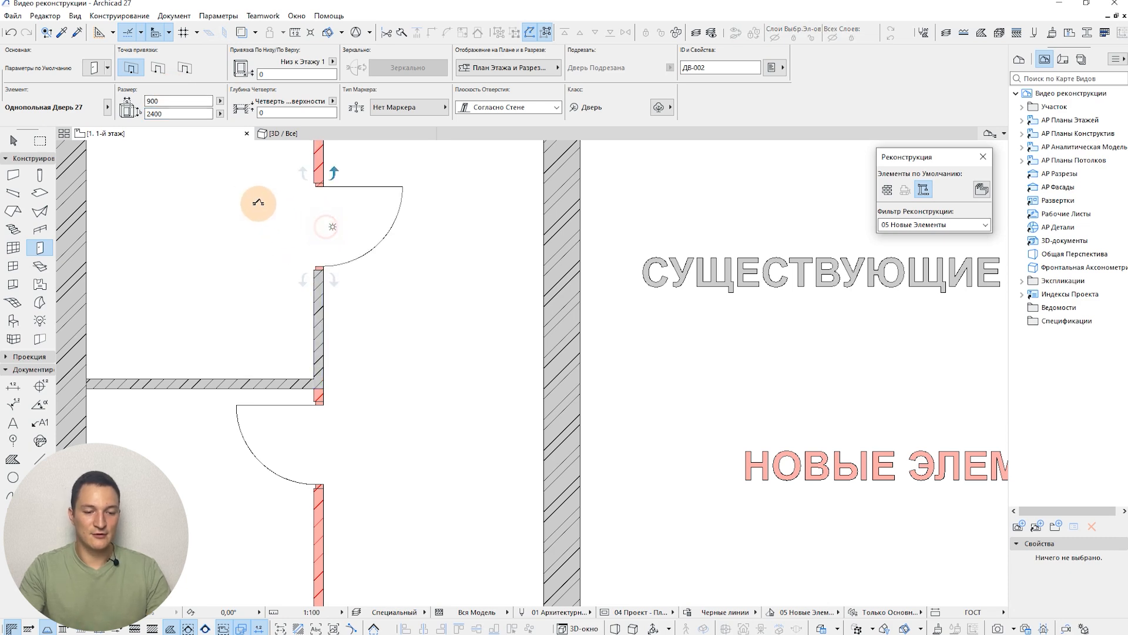
left_click(419, 199)
Examine how both new doors and their openings are displayed in the floor plan and 3D view under the 05 Новые Элементы filter
scroll(408, 211, "down", 3)
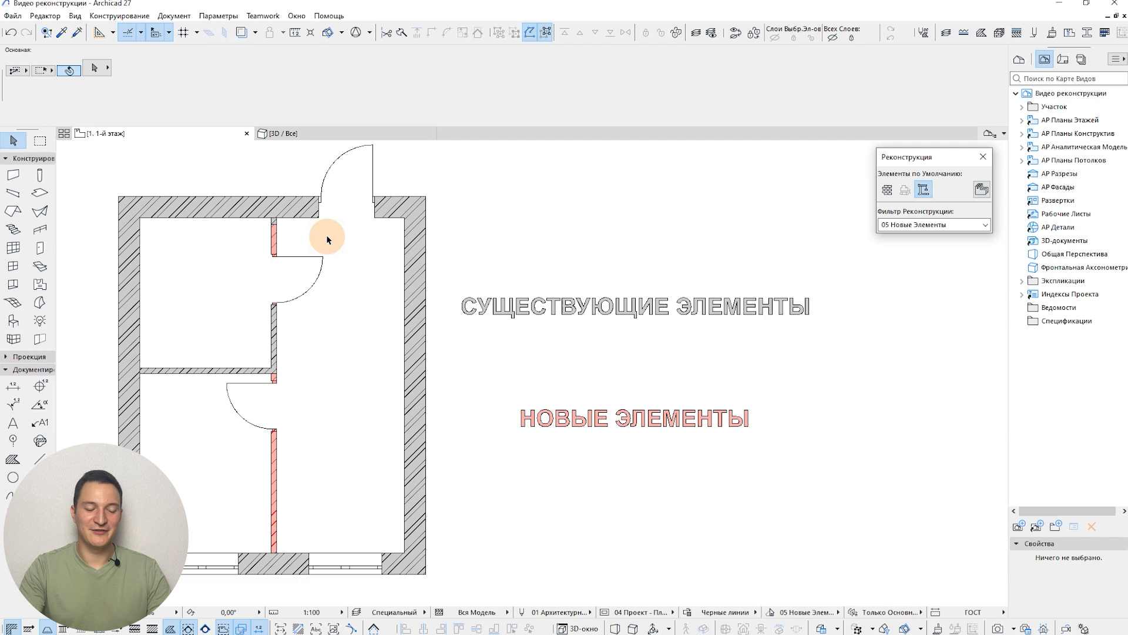
scroll(274, 250, "up", 3)
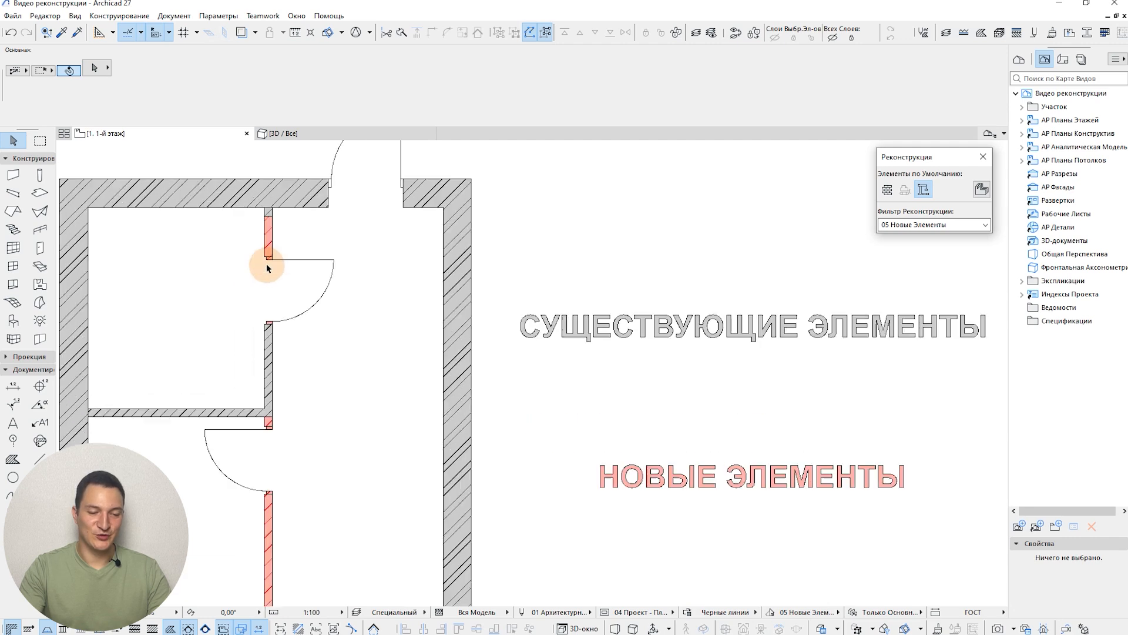
middle_click_drag(309, 402, 342, 298)
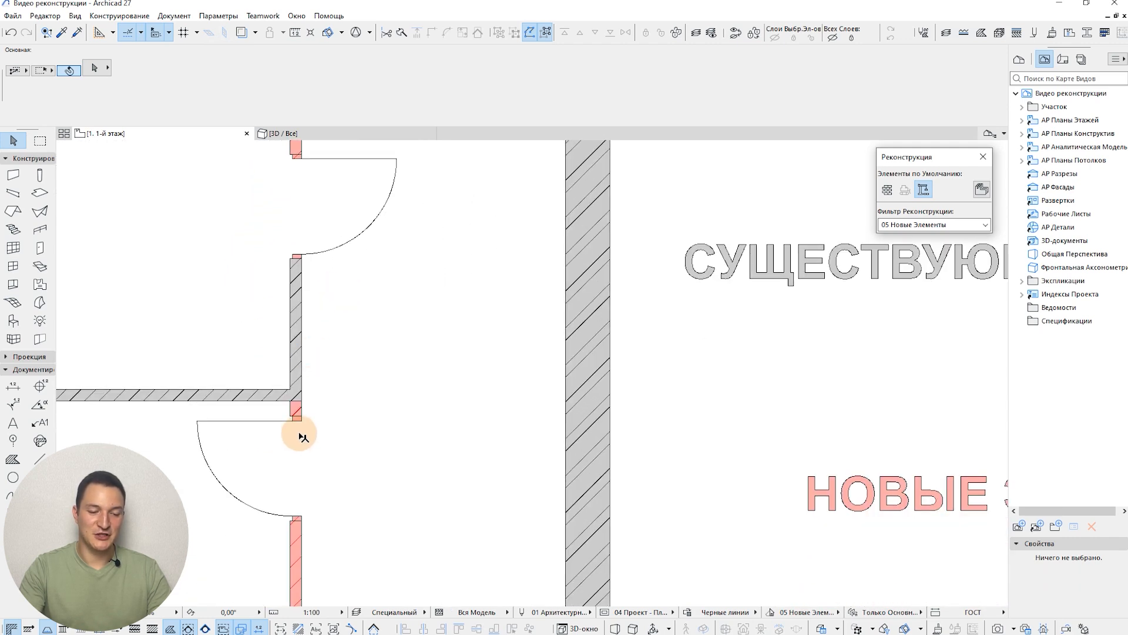
scroll(345, 390, "down", 5)
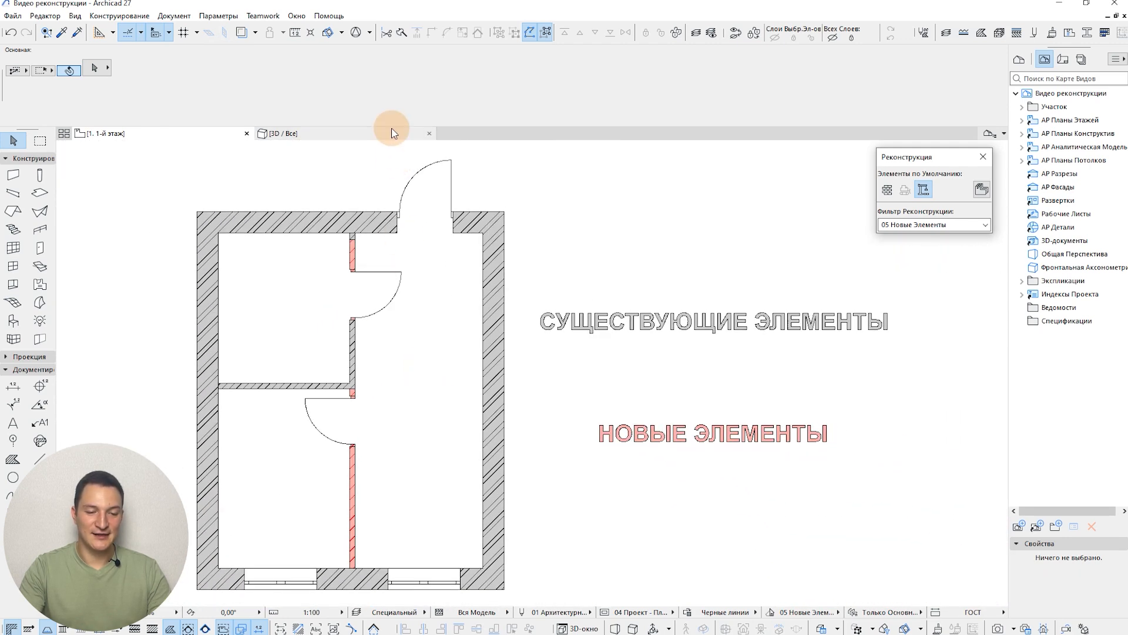
left_click(390, 132)
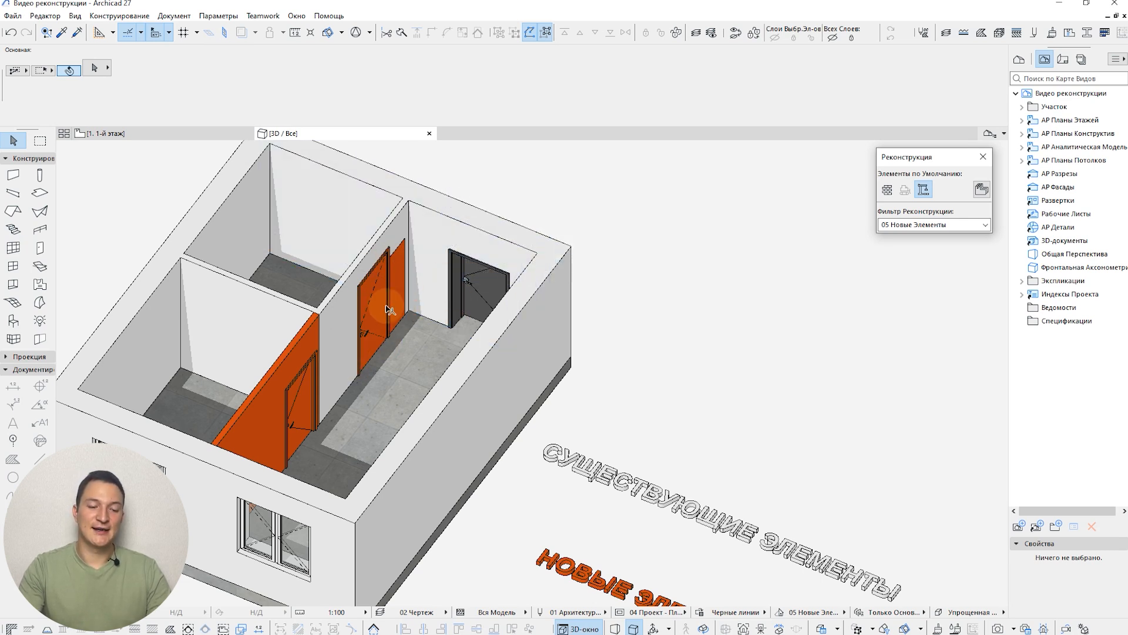
scroll(388, 309, "up", 1)
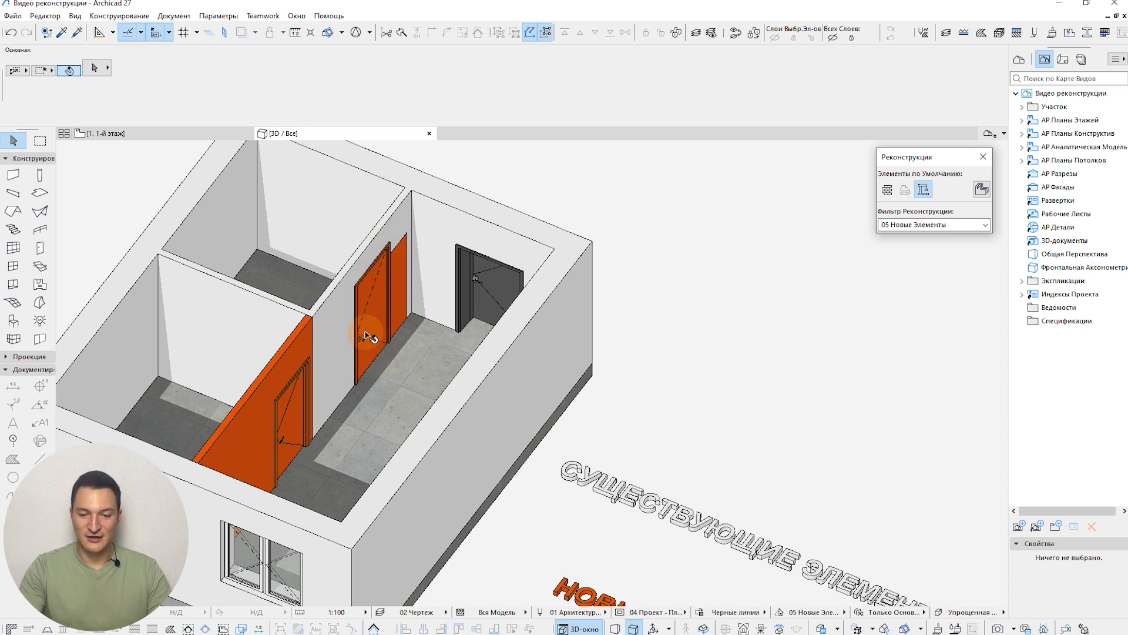
Apply the renovation filter 02 Демонтируемые Элементы to the 3D view and inspect the demolished walls and doors
left_click(946, 225)
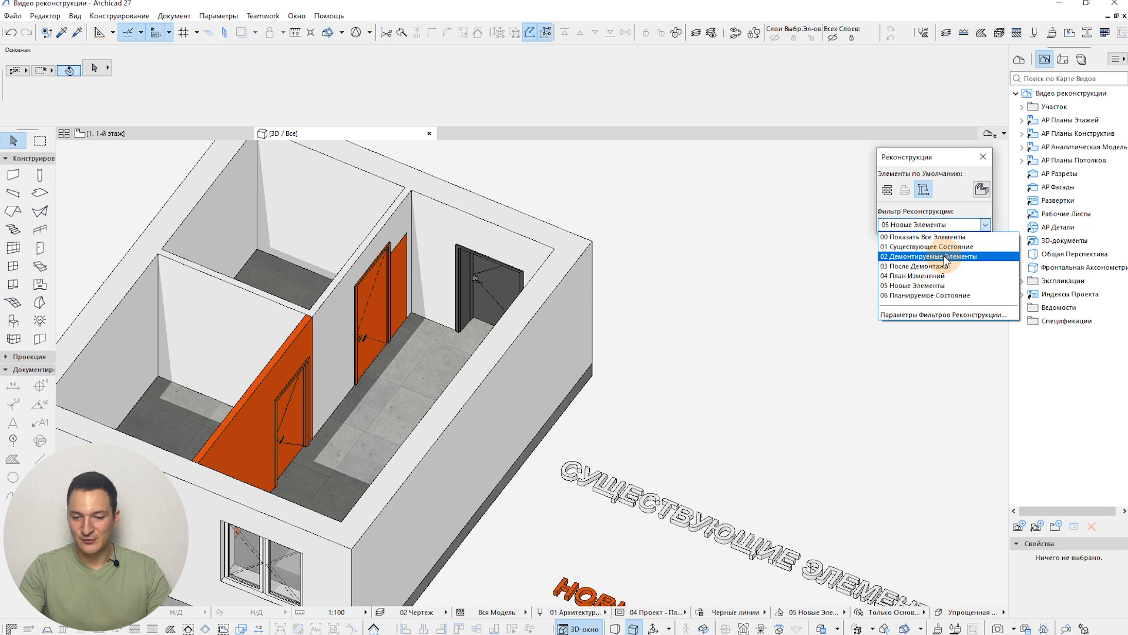
left_click(943, 255)
scroll(388, 297, "up", 5)
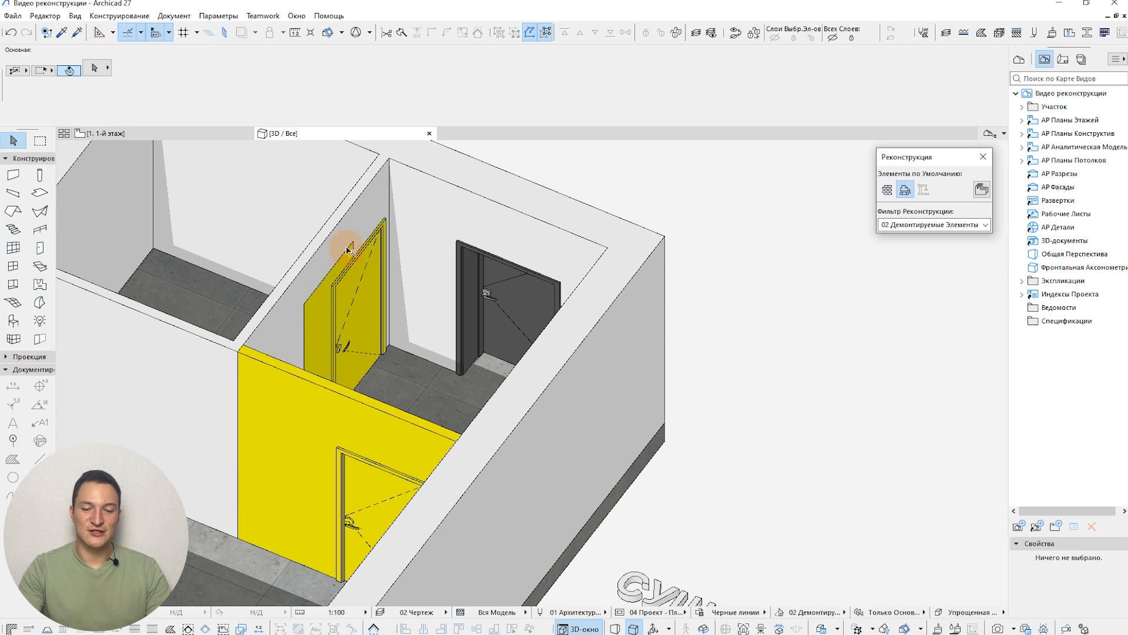
middle_click_drag(376, 281, 513, 341, "shift")
scroll(377, 292, "down", 6)
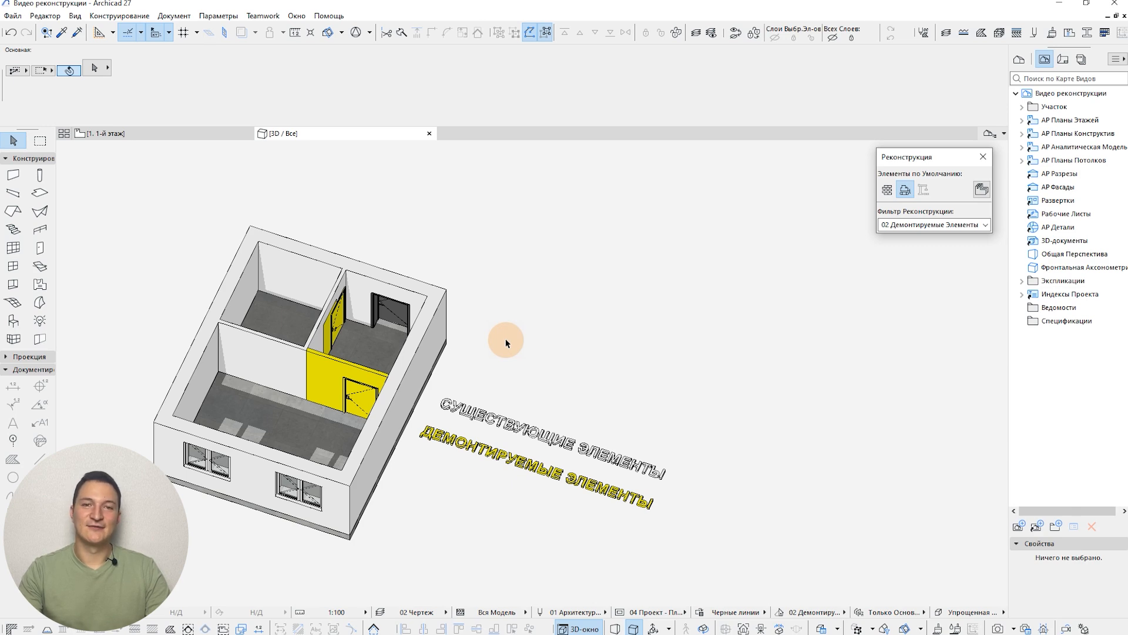
left_click_drag(533, 355, 385, 302)
scroll(385, 302, "up", 2)
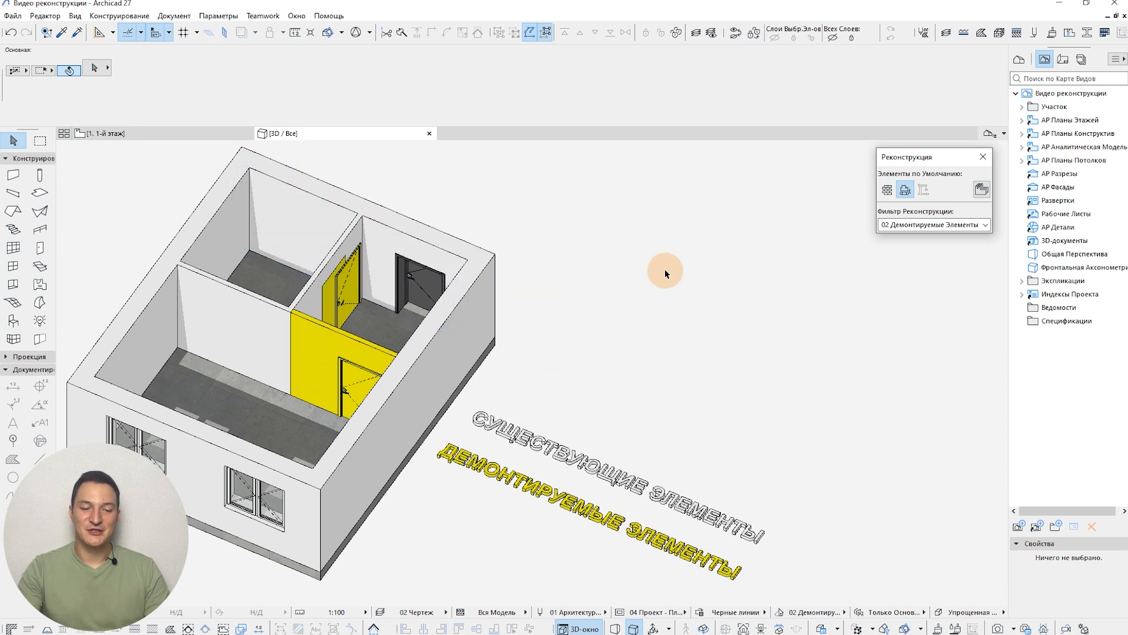
middle_click_drag(667, 272, 681, 285)
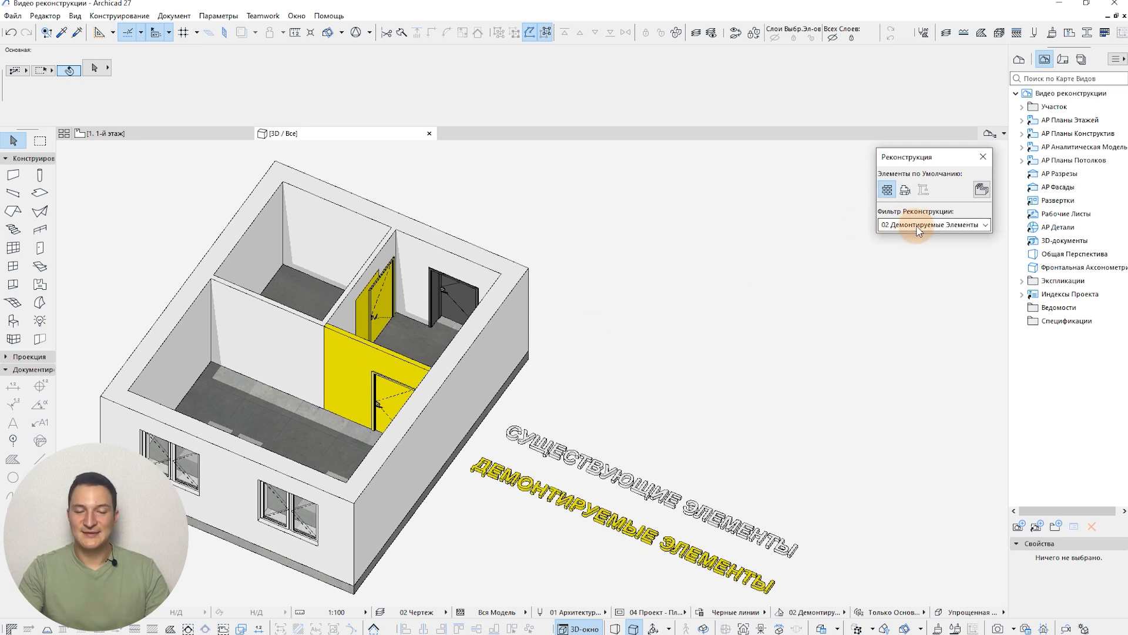
Apply the renovation filter 06 Планируемое Состояние to the 3D view and inspect the planned layout
left_click(918, 226)
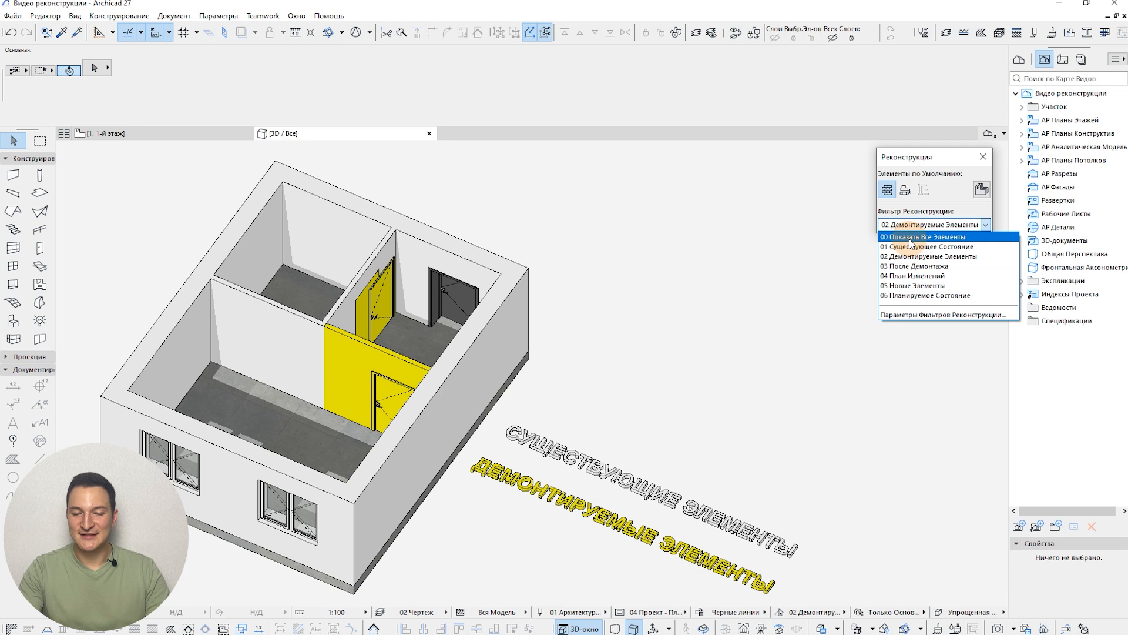
left_click(919, 289)
middle_click_drag(586, 359, 596, 363)
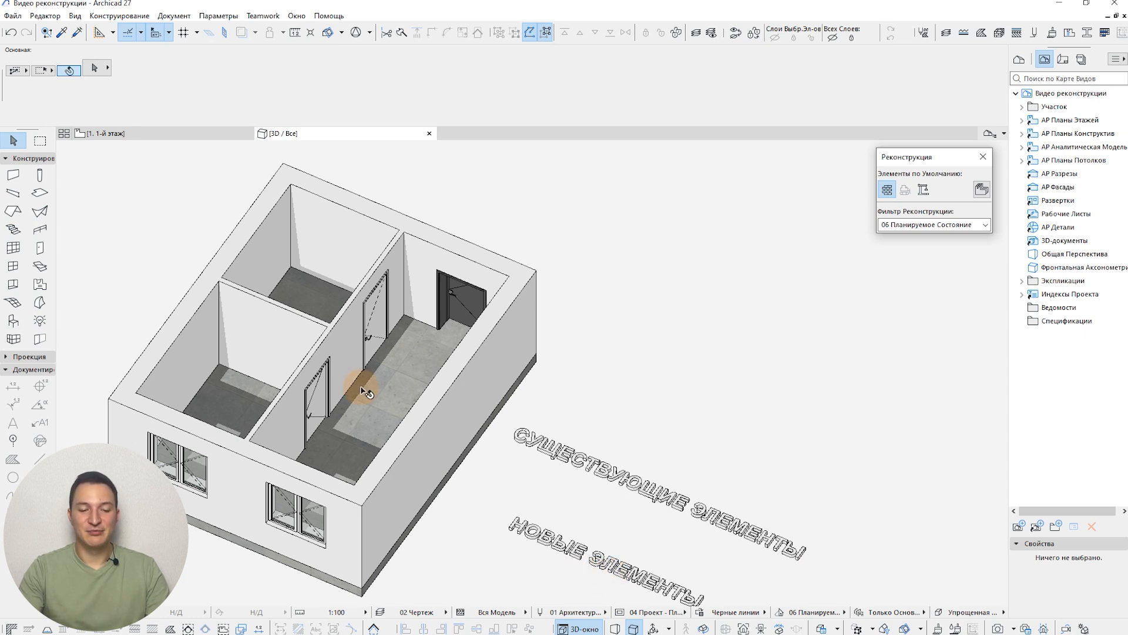
scroll(603, 526, "down", 1)
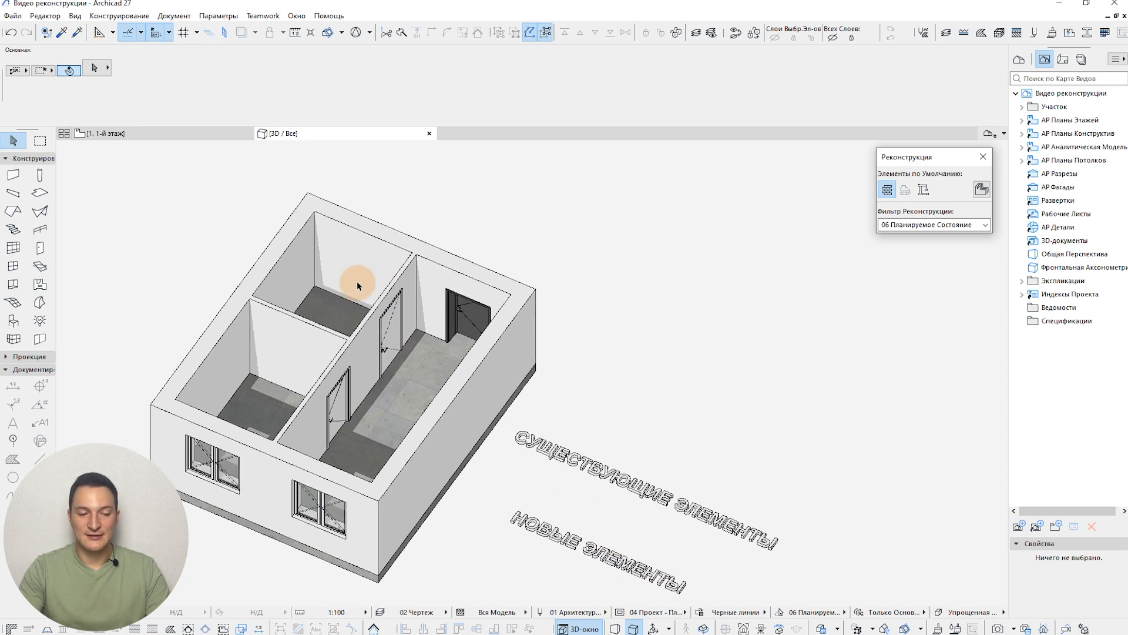
Apply the renovation filter 06 Планируемое Состояние to the floor plan and inspect the partitions and doors
left_click(164, 135)
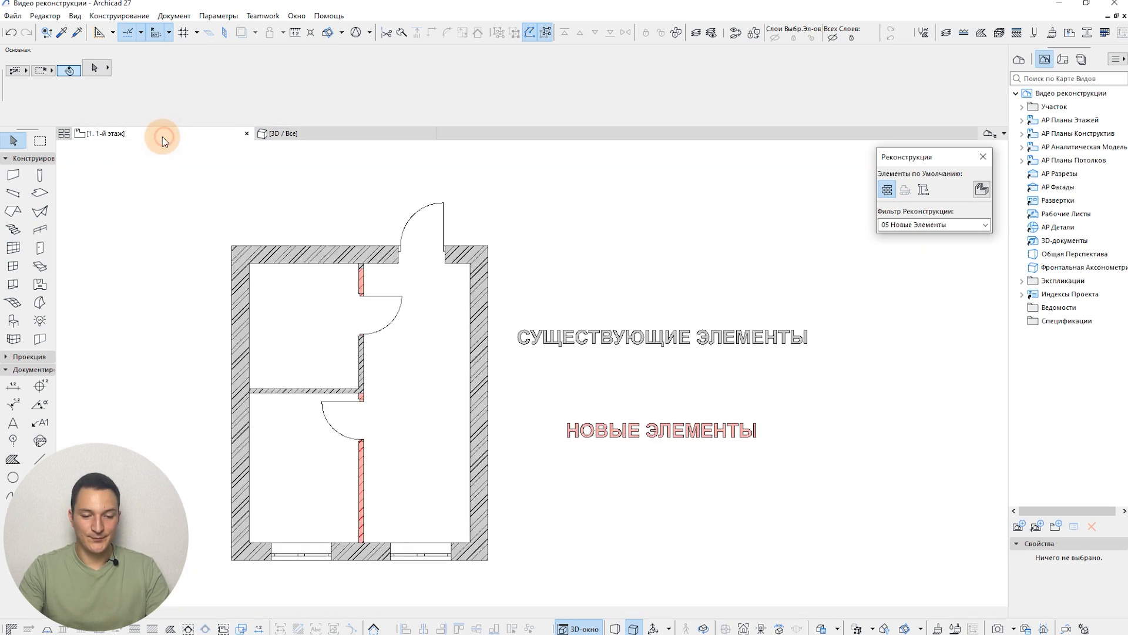
left_click(958, 224)
left_click(931, 298)
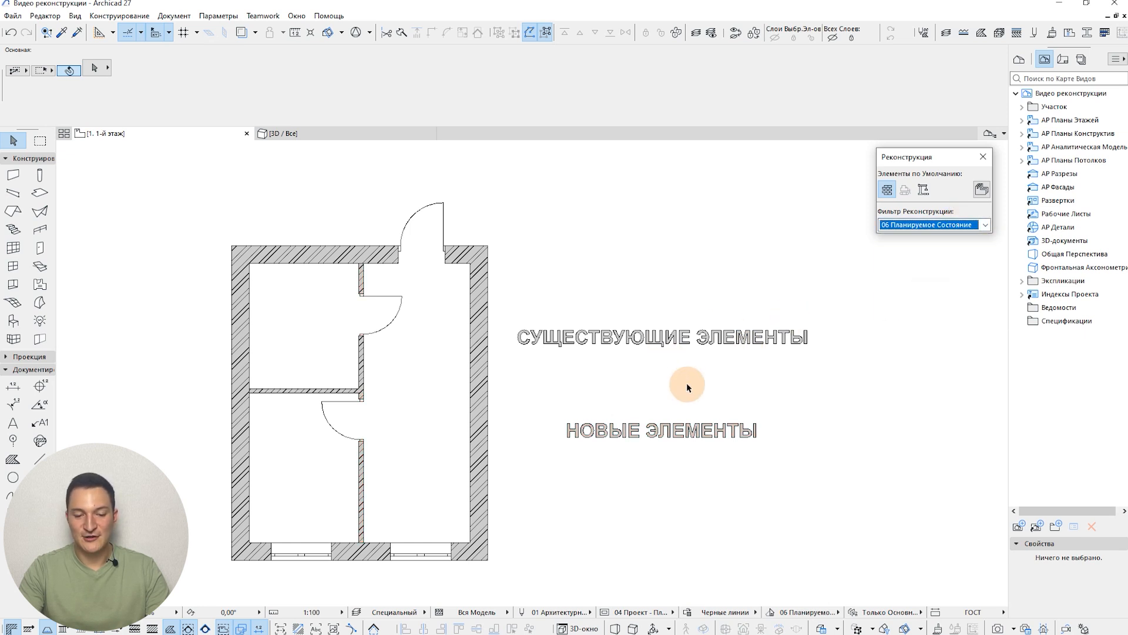
middle_click_drag(679, 383, 650, 368)
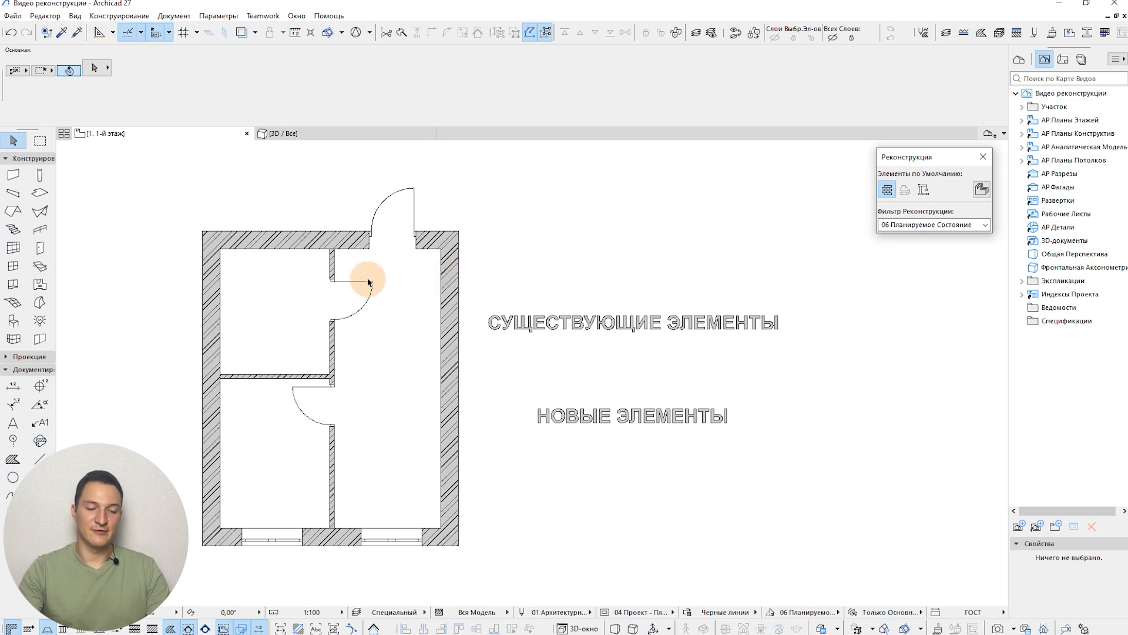
scroll(368, 282, "up", 2)
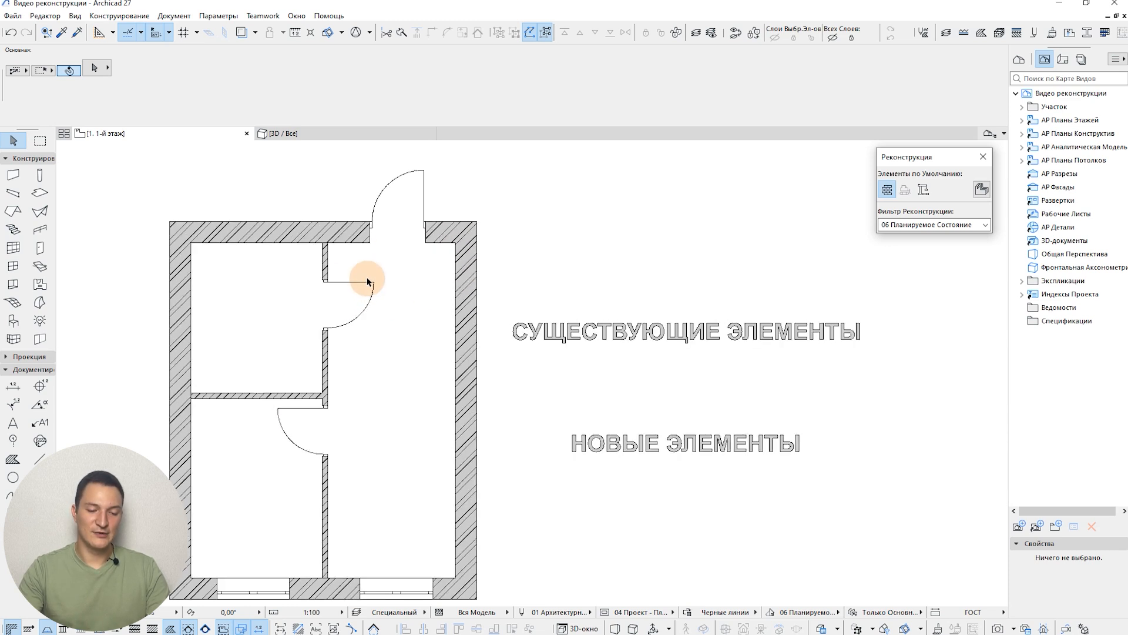
left_click(324, 483)
left_click(580, 291)
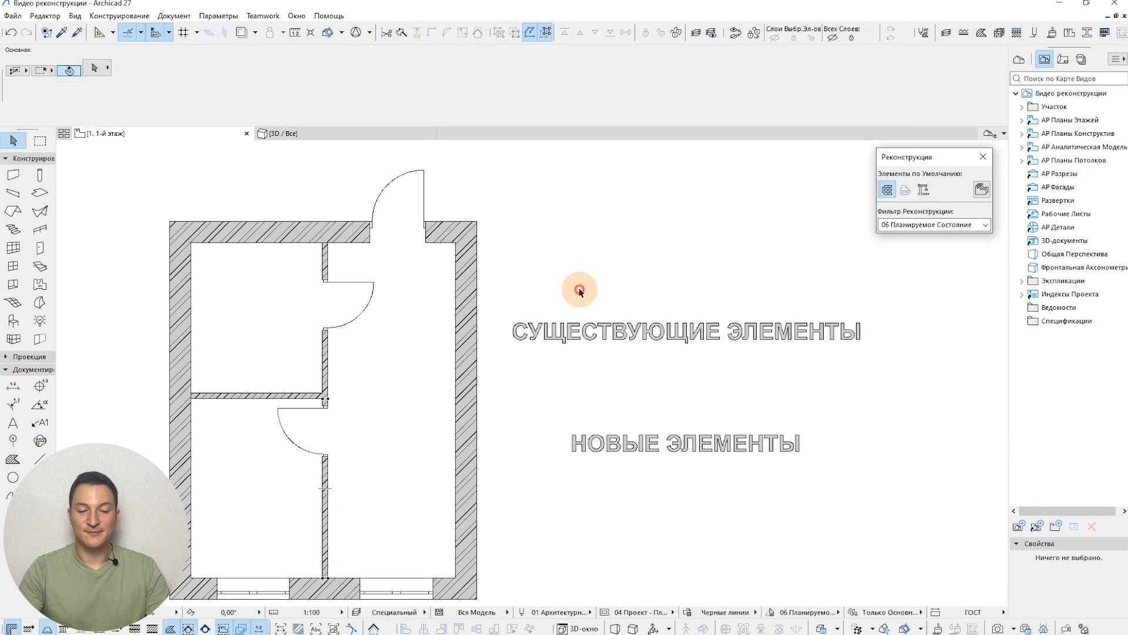
scroll(576, 292, "down", 1)
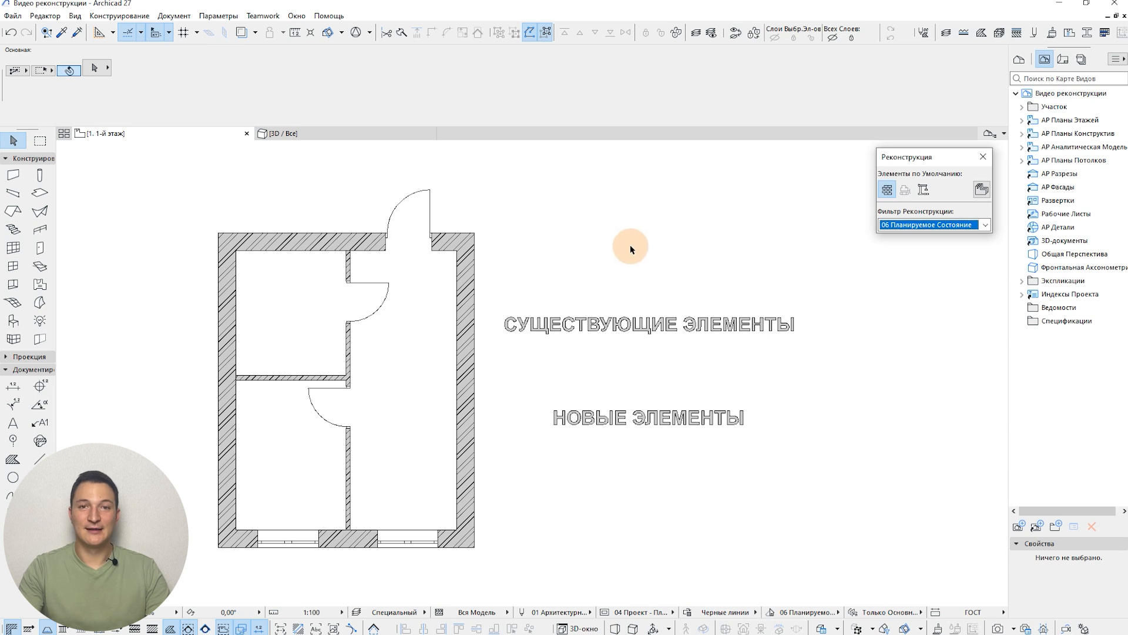
Delete all existing folders and views from the view map of the Видео реконструкции project
left_click(1075, 108)
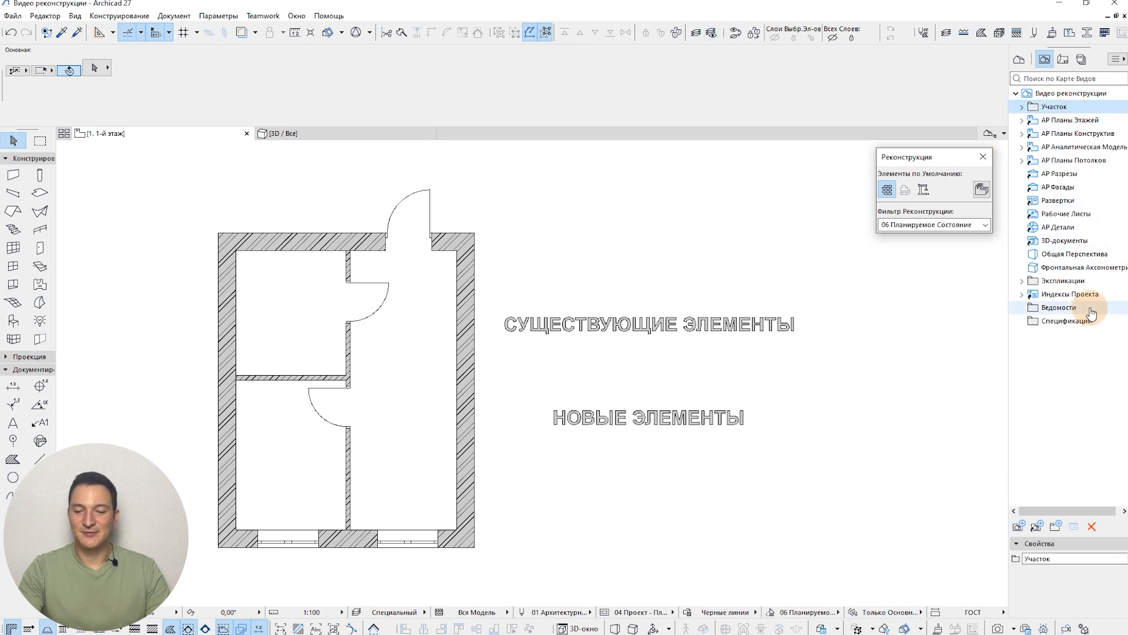
left_click(1073, 331, "shift")
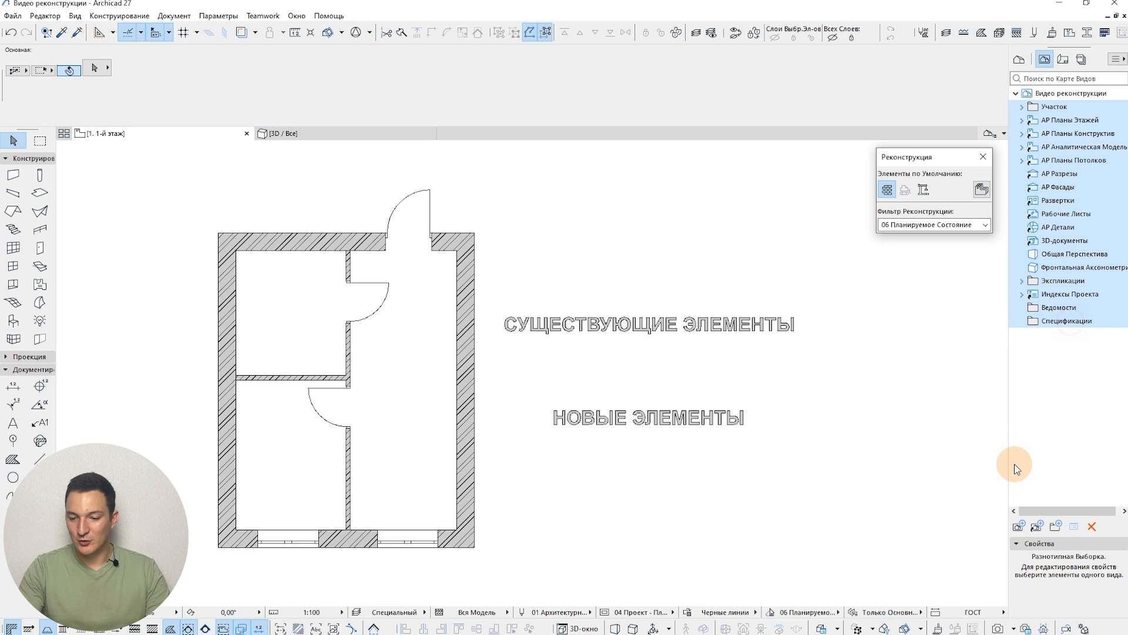
left_click(1092, 526)
left_click_drag(599, 187, 716, 161)
left_click(764, 245)
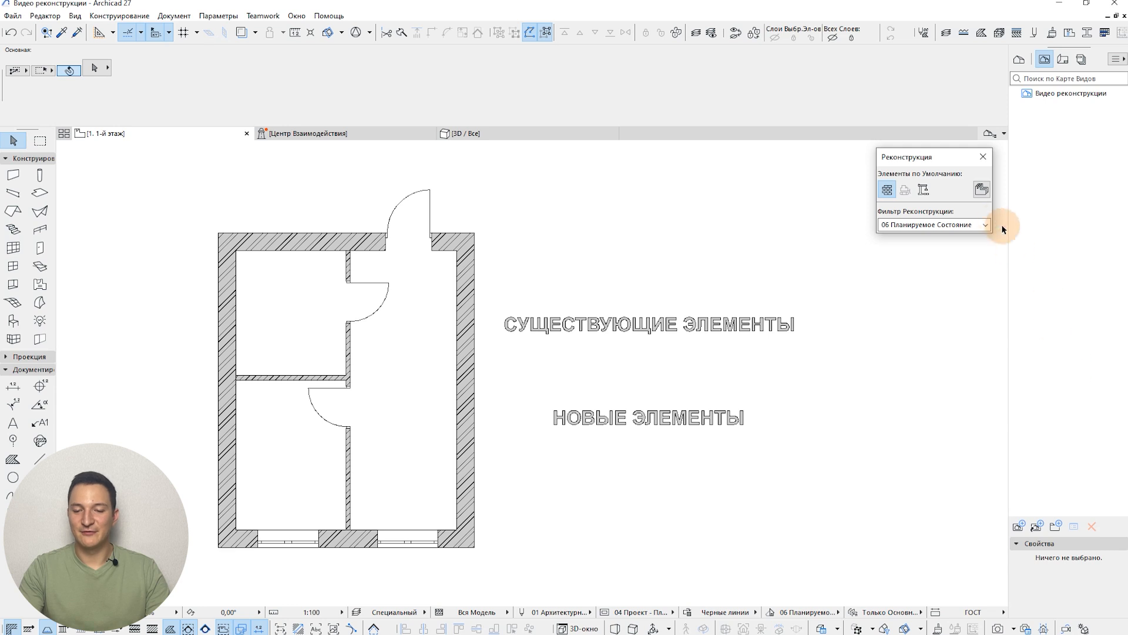
Apply the 01 Существующее Состояние renovation filter to the floor plan and save it as a view with no ID and the custom name Обмер
left_click(985, 224)
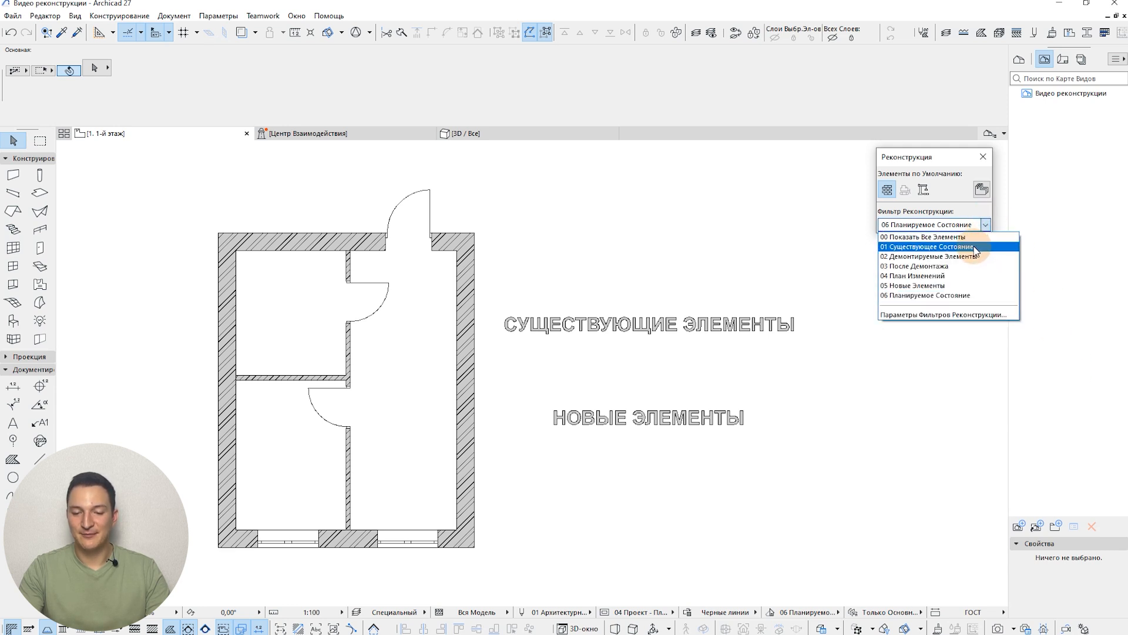
left_click(975, 247)
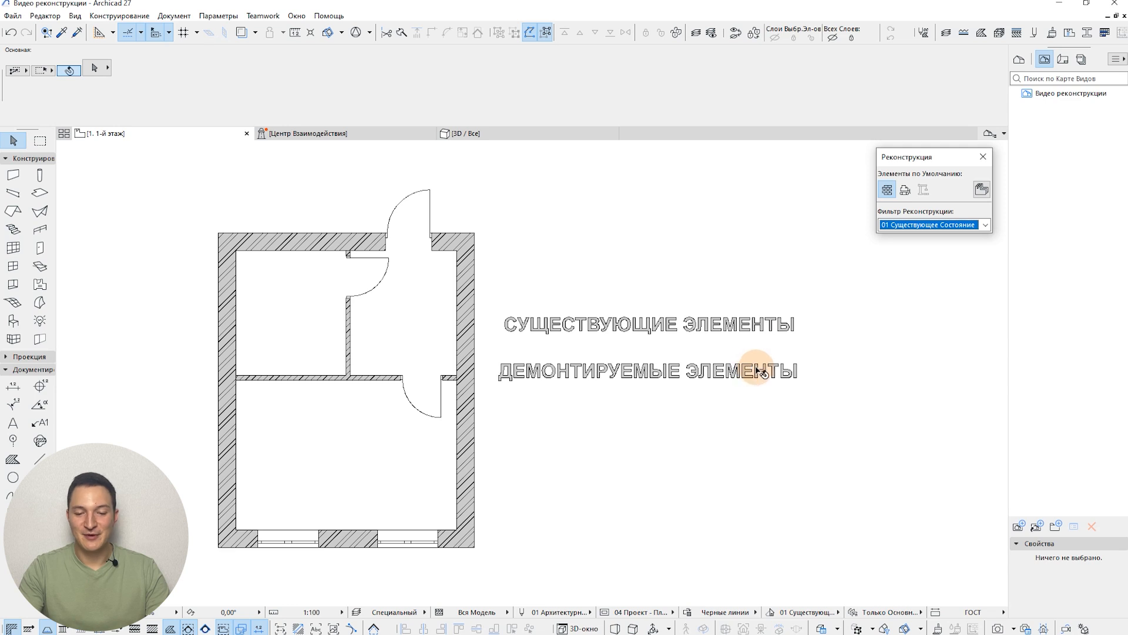
left_click(1019, 527)
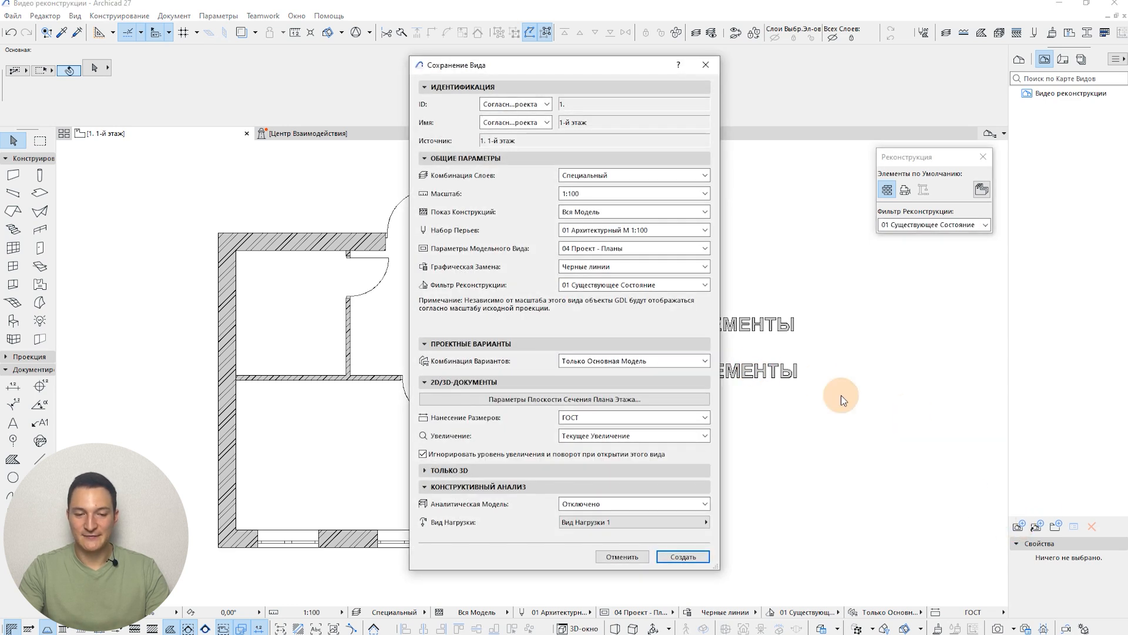
left_click(549, 103)
left_click(512, 115)
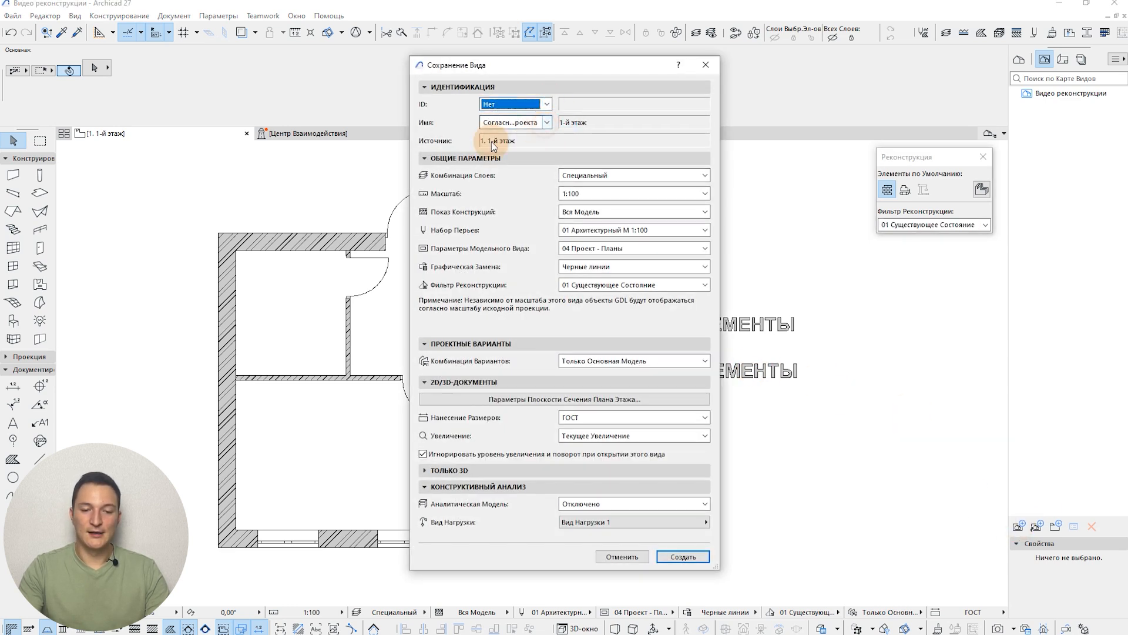
left_click(548, 122)
left_click(542, 145)
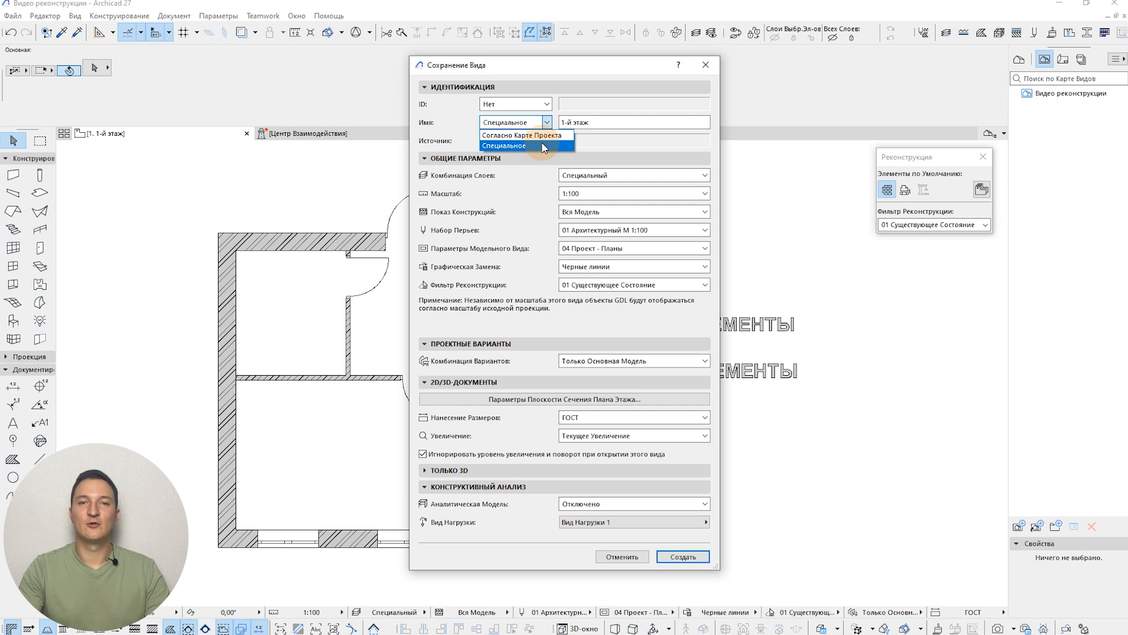
left_click(542, 144)
left_click_drag(606, 123, 518, 120)
type("О")
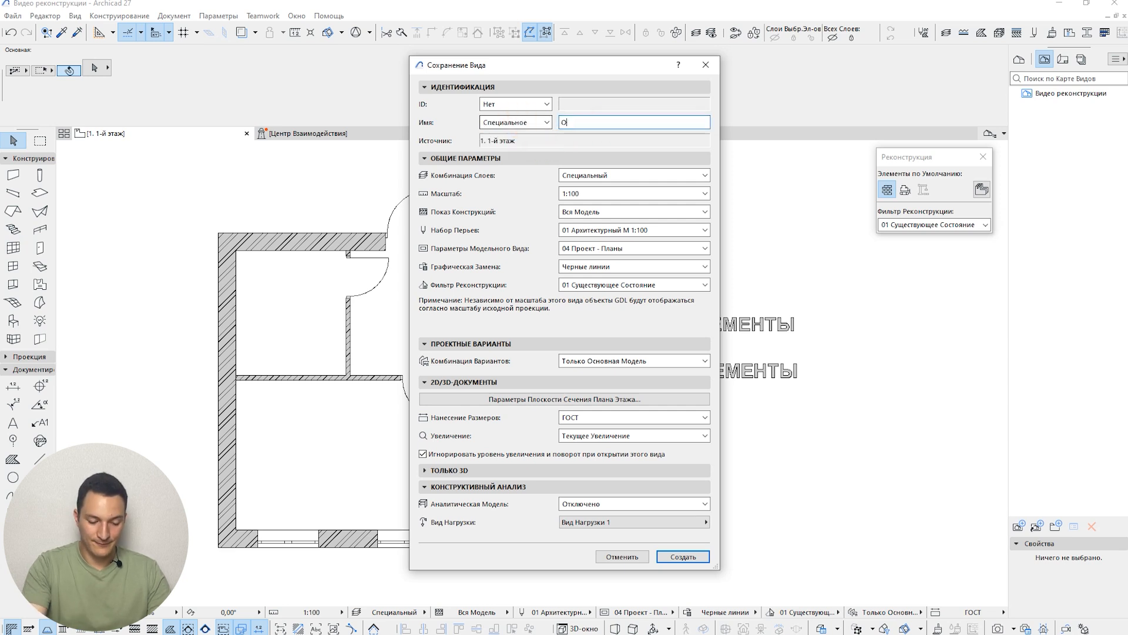
type("бмер")
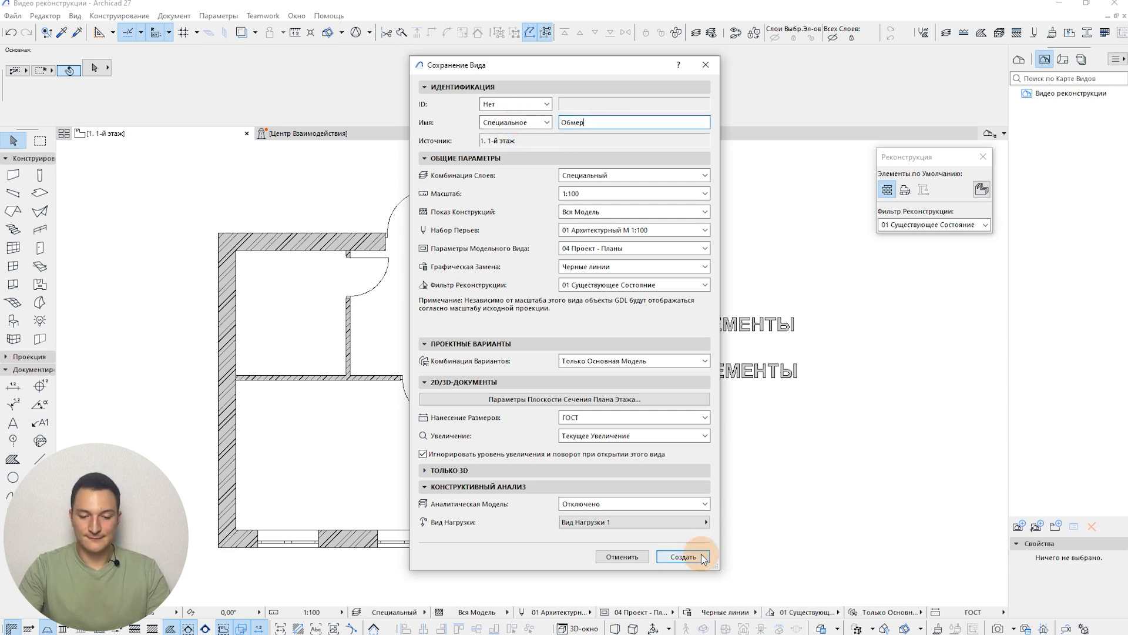
left_click(683, 556)
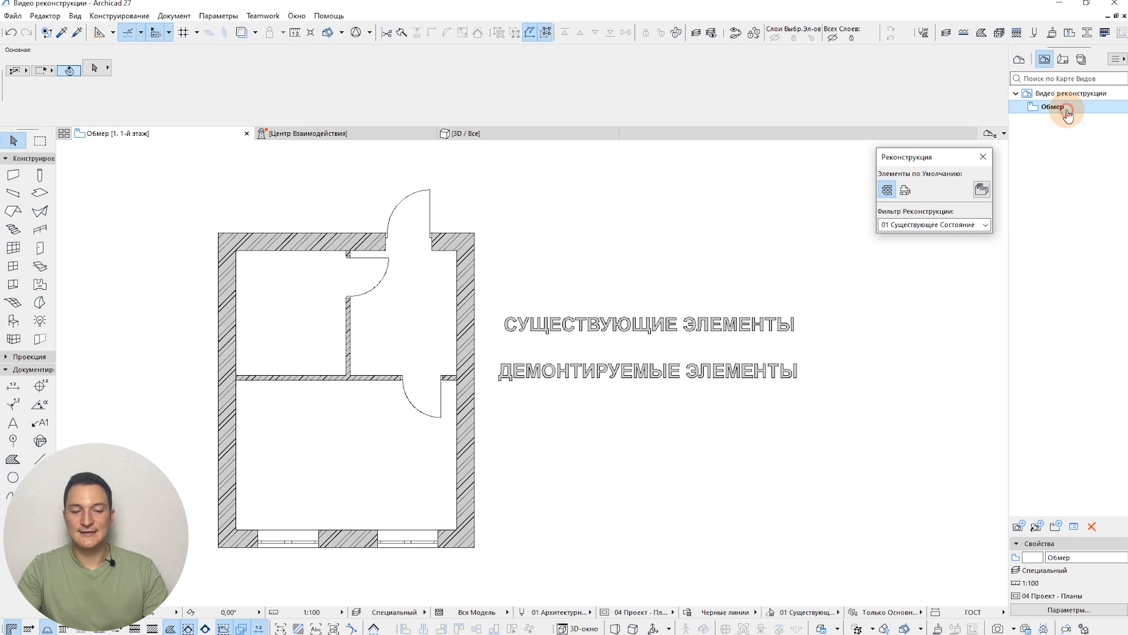
Switch the floor plan to the 03 После Демонтажа filter, and reopen the saved Обмер view to test its stored settings
left_click(946, 225)
left_click(946, 266)
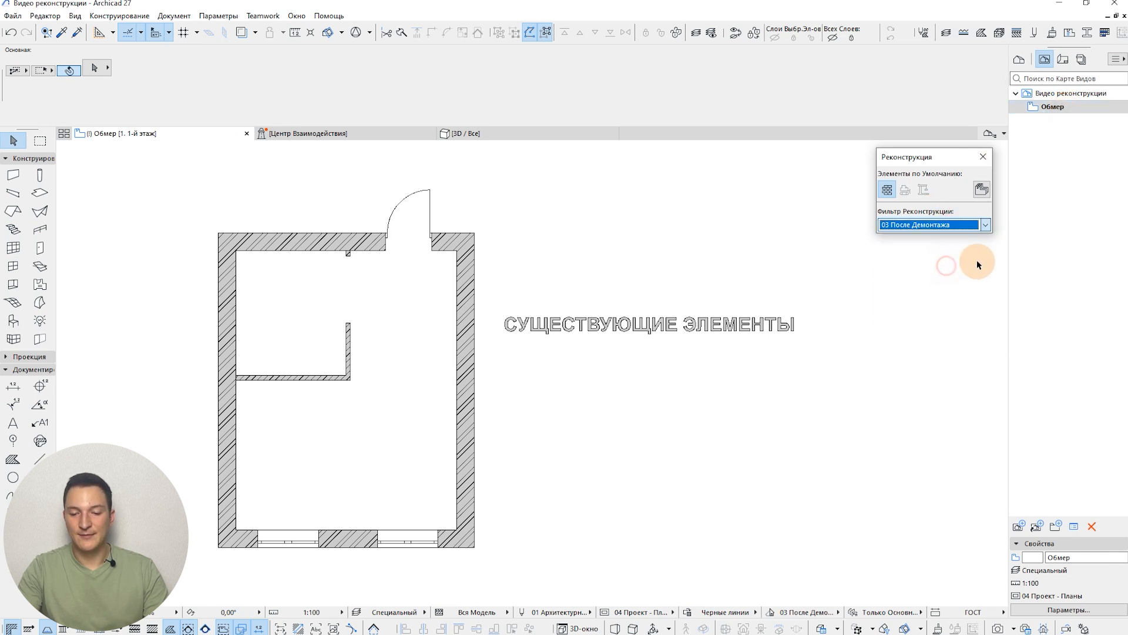
double_click(1052, 106)
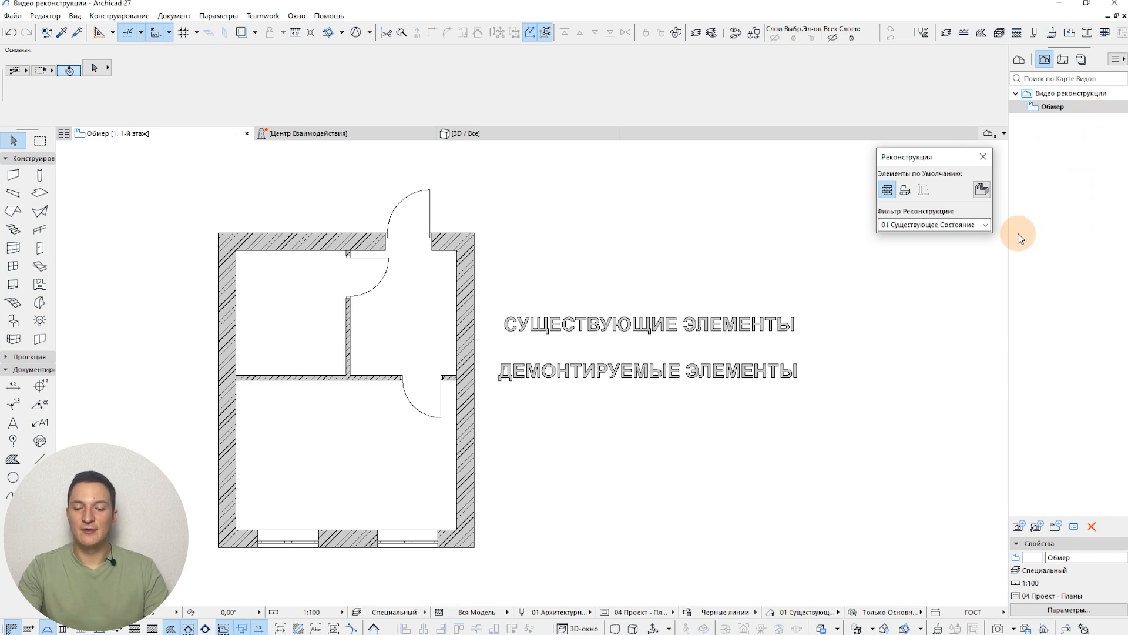
Apply the 02 Демонтируемые Элементы renovation filter to the floor plan and save it as a view named Демонтаж
left_click(986, 226)
left_click(952, 256)
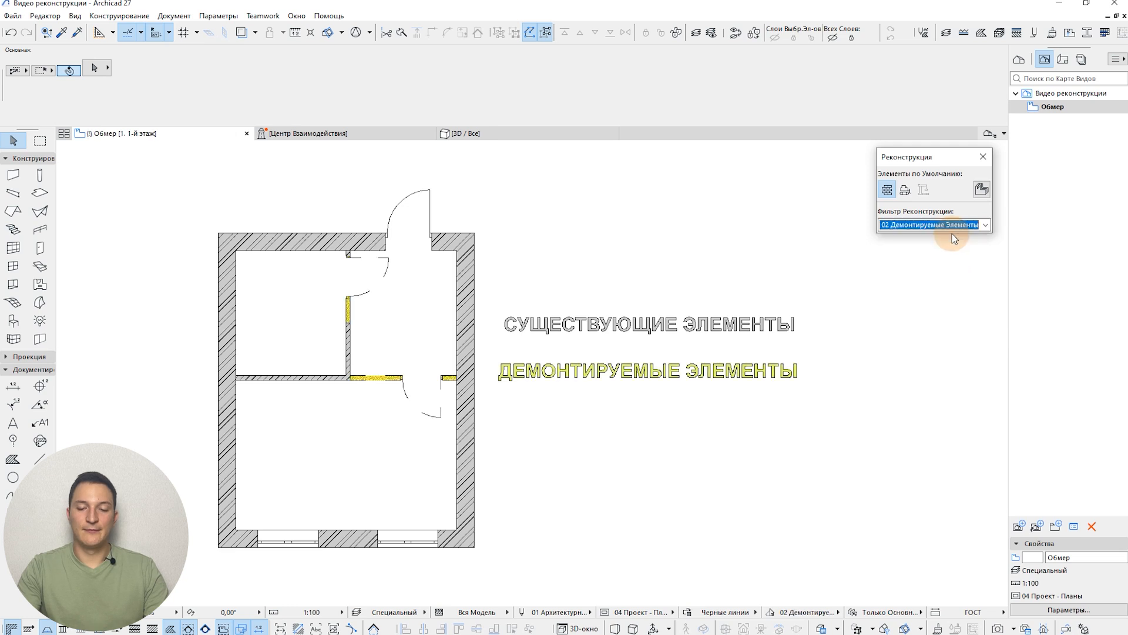
left_click(1019, 526)
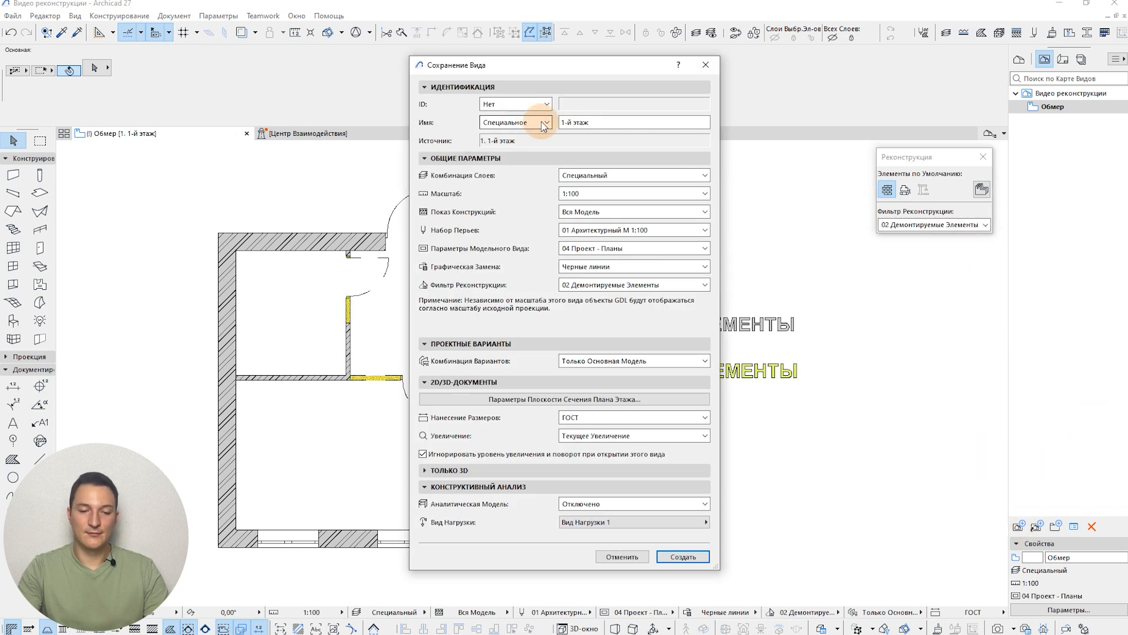
left_click_drag(629, 122, 526, 117)
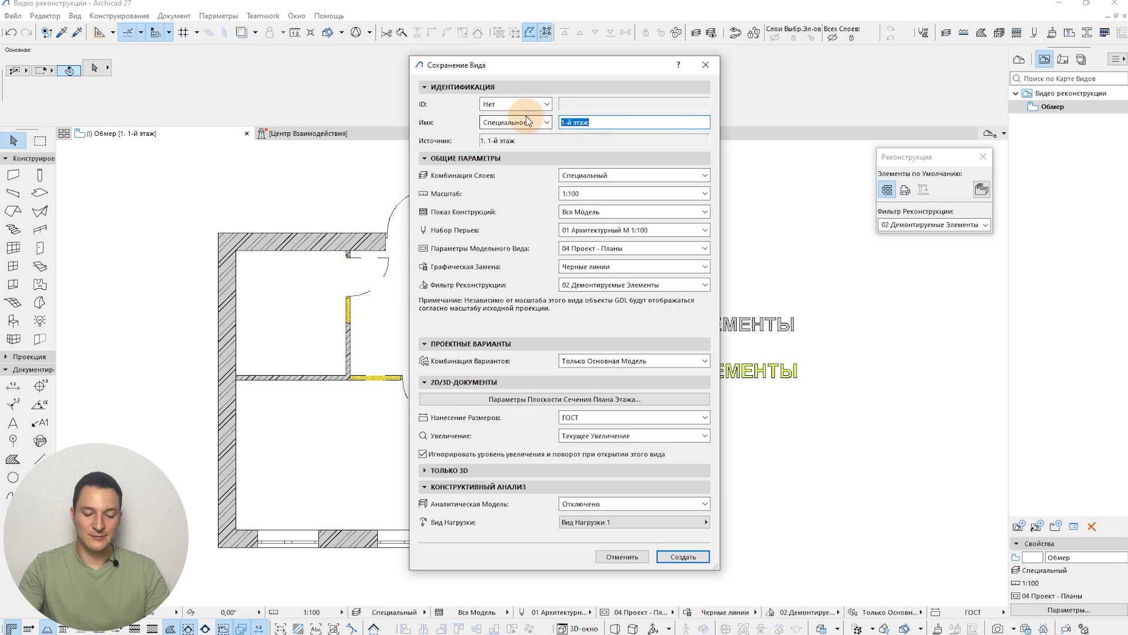
type("Демонтаж")
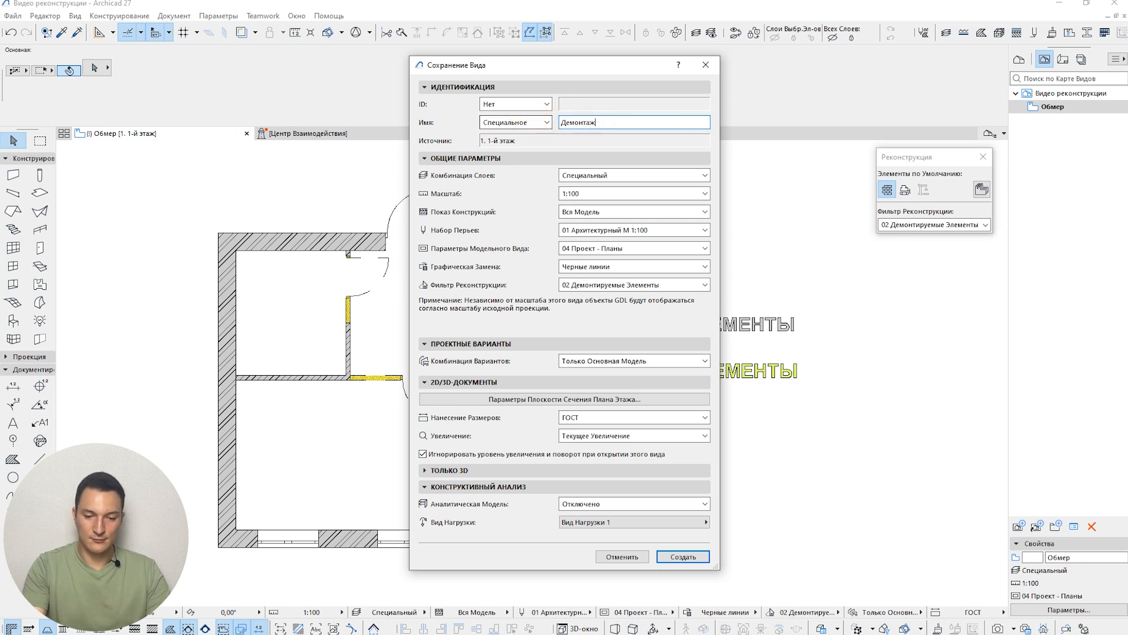
left_click(682, 557)
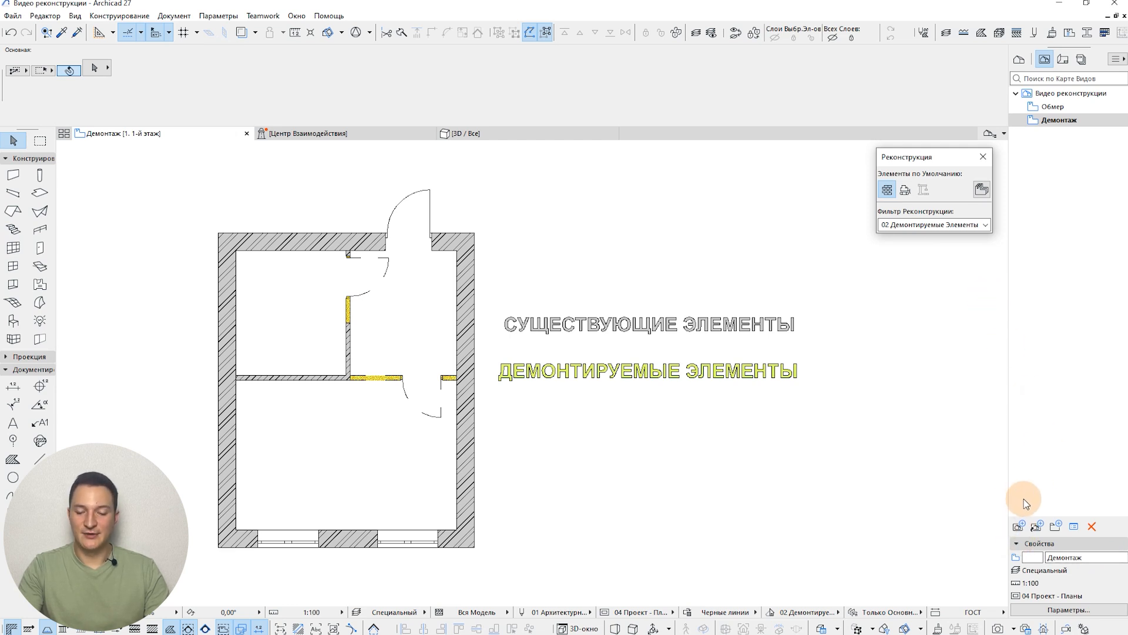
Save another floor plan view named Монтаж with its renovation filter set to 05 Новые Элементы
left_click(1018, 526)
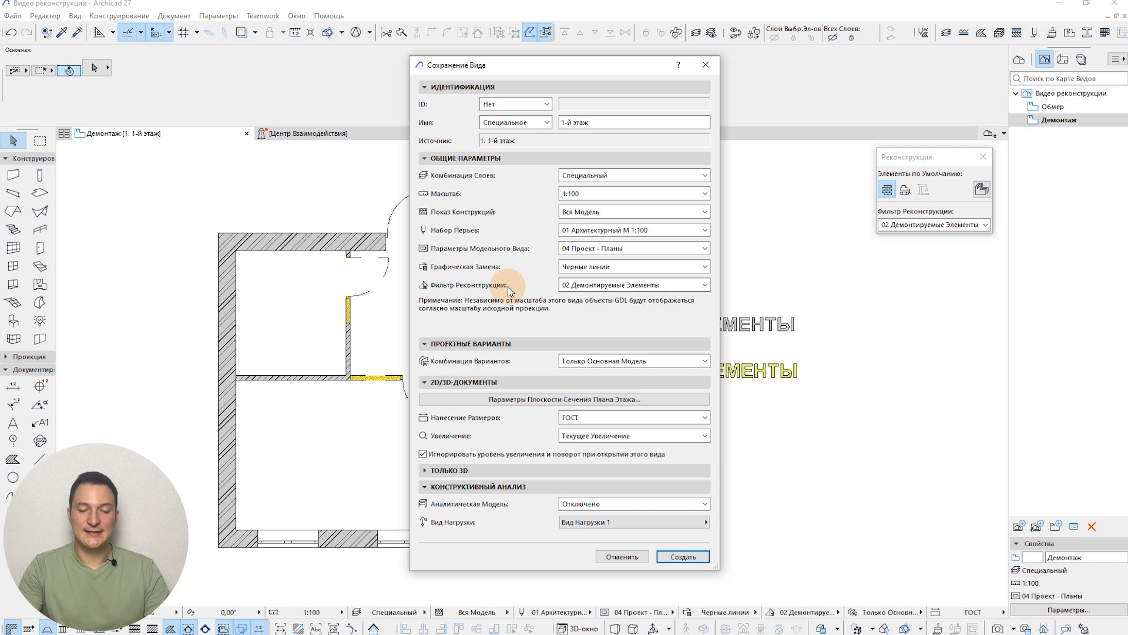
left_click(700, 286)
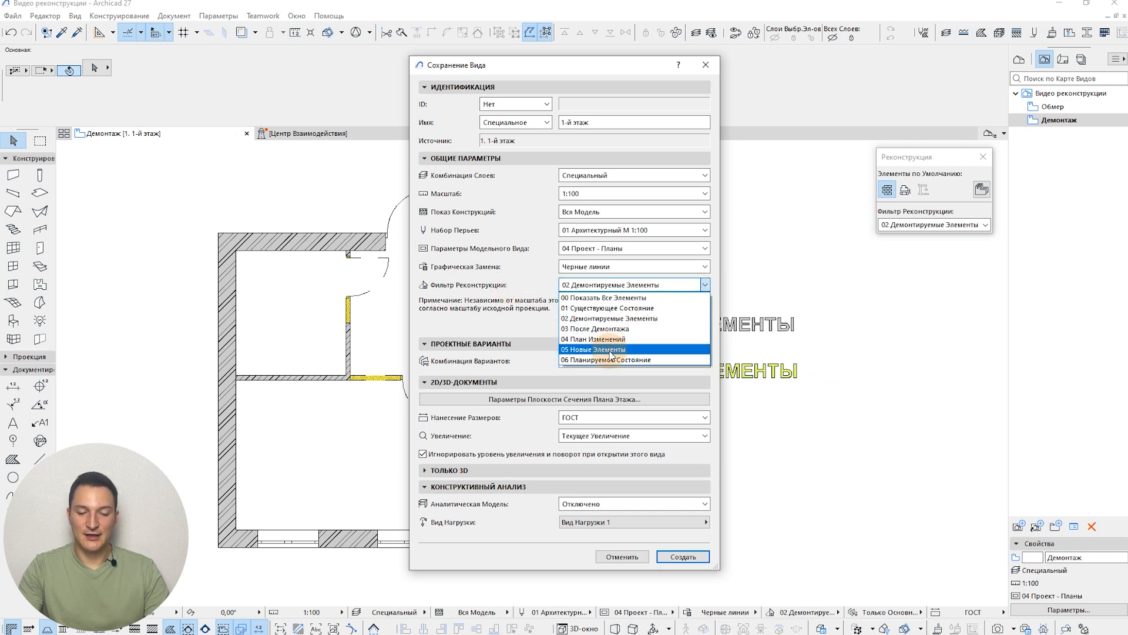
left_click(611, 342)
left_click_drag(647, 123, 448, 122)
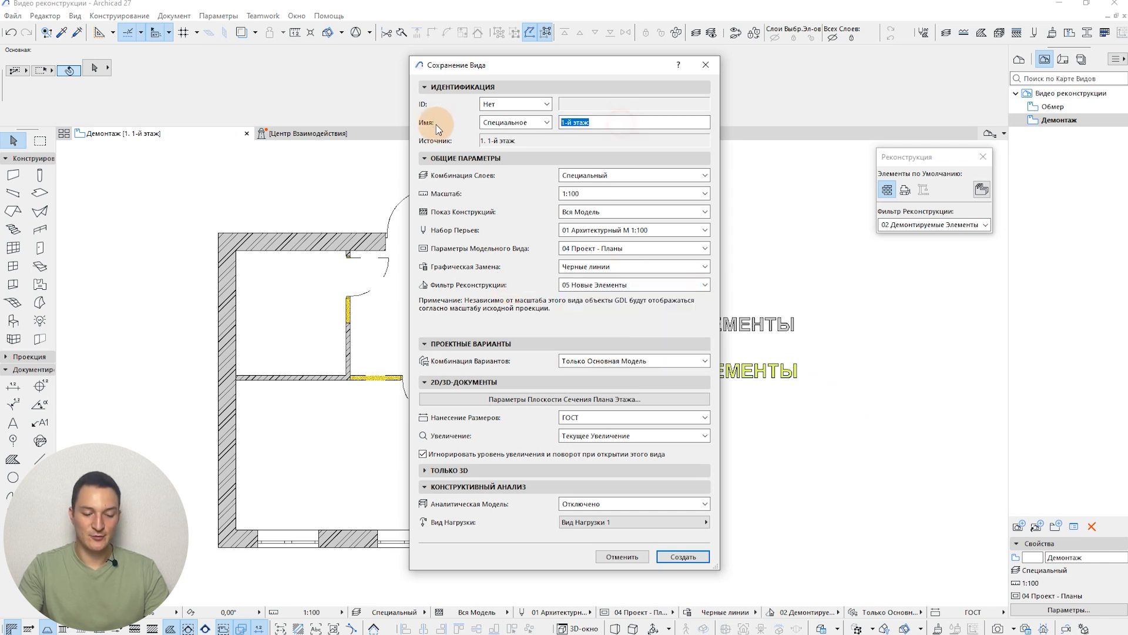
type("Мон")
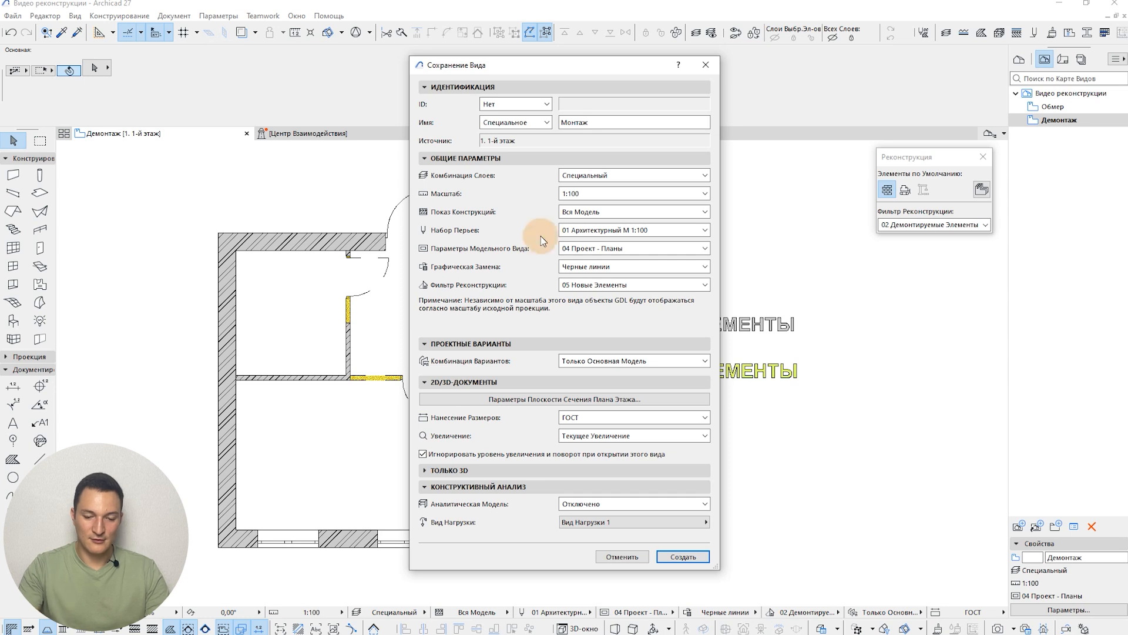
left_click(682, 557)
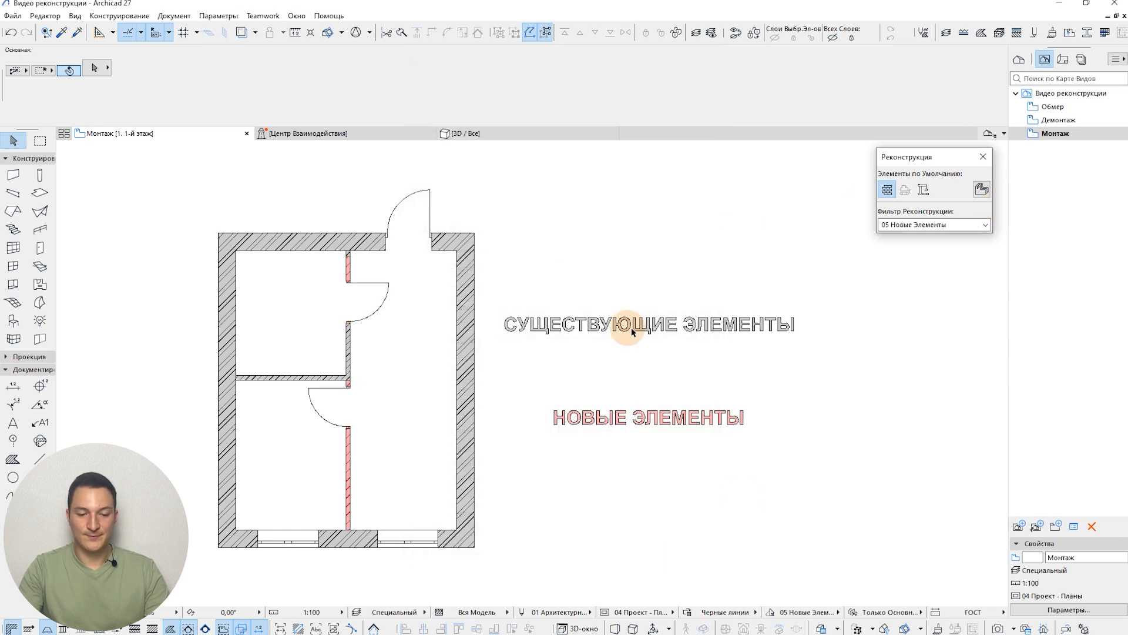
left_click(1083, 122)
left_click(1081, 133)
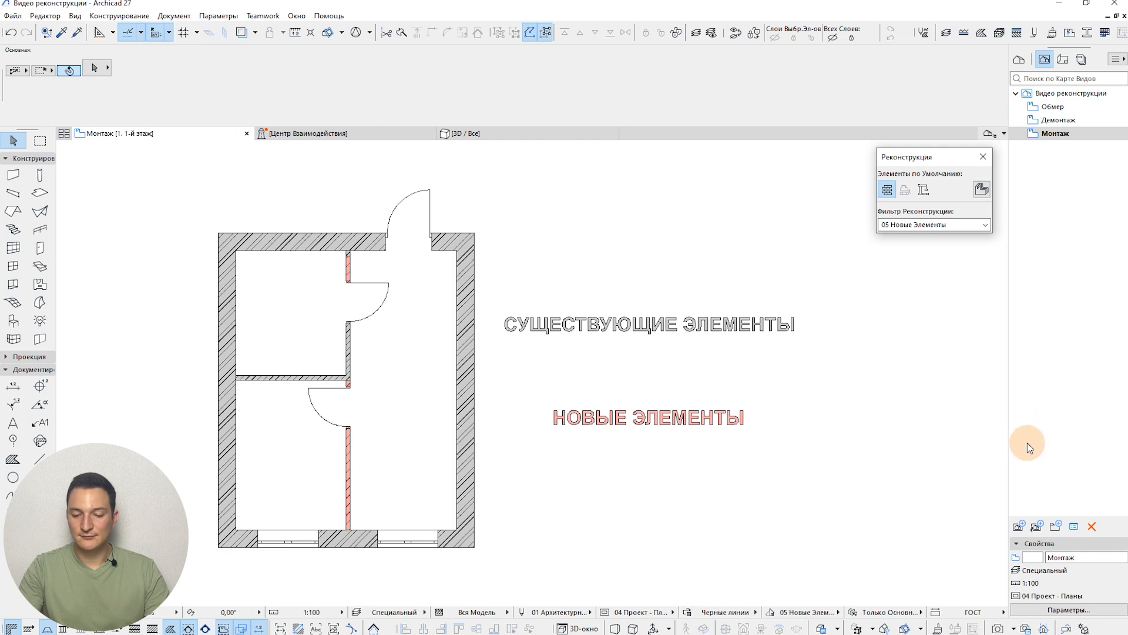
Save a floor plan view named Итог with its renovation filter set to 06 Планируемое Состояние
left_click(1019, 526)
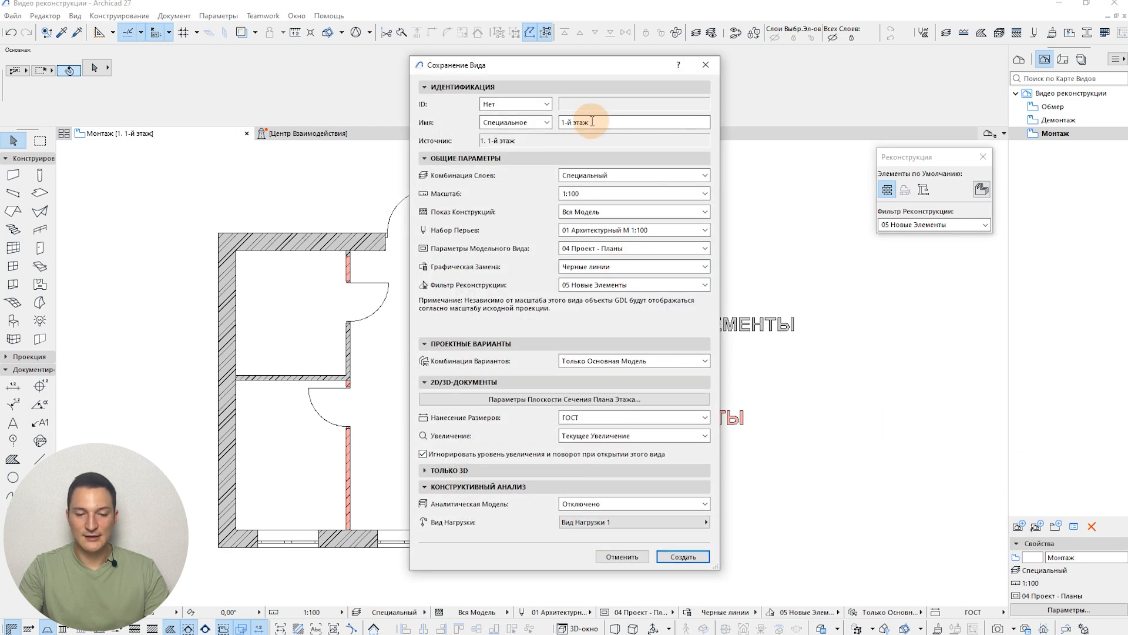
left_click_drag(593, 121, 471, 124)
type("Итог")
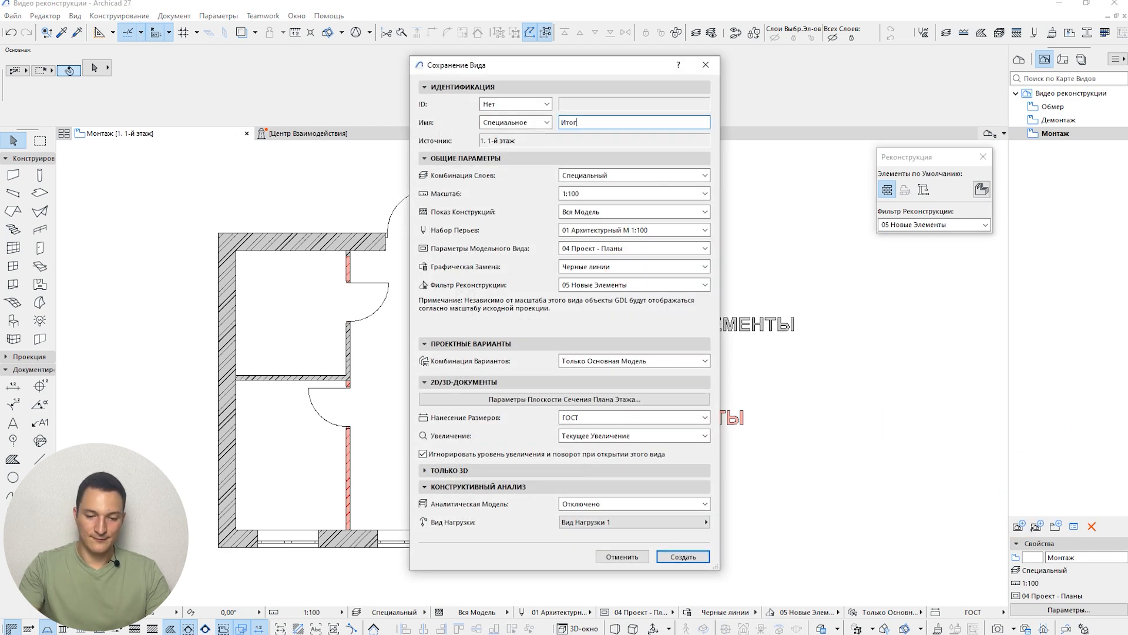
left_click(615, 287)
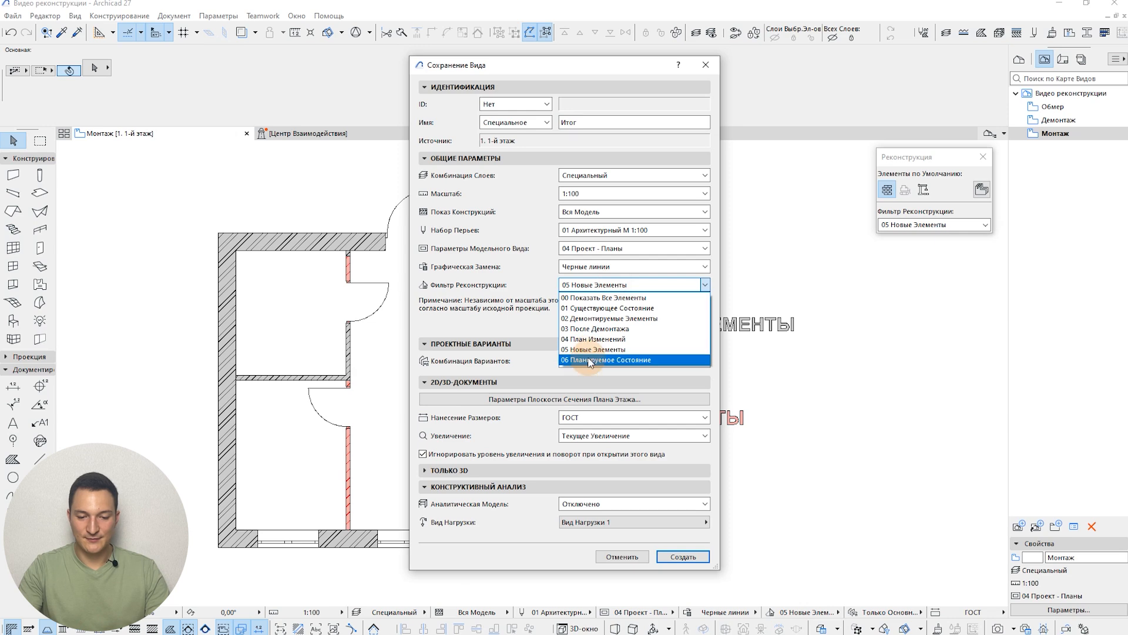
left_click(588, 357)
left_click(675, 559)
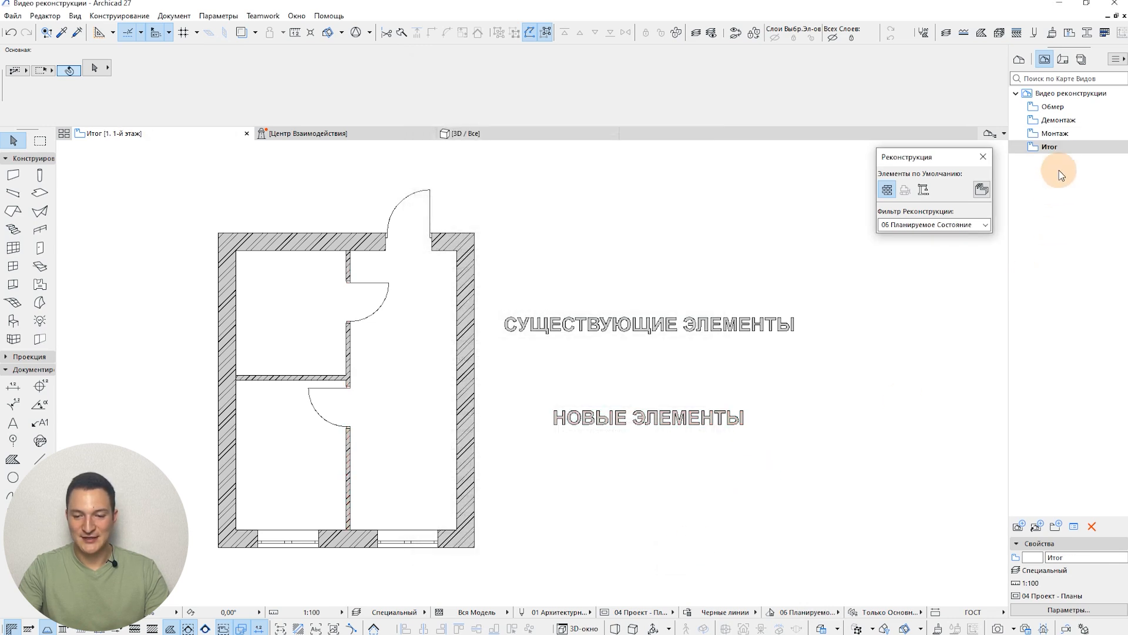
Go through the saved Монтаж, Демонтаж, Обмер and Итог floor plan views to compare them
left_click(1055, 134)
double_click(1058, 120)
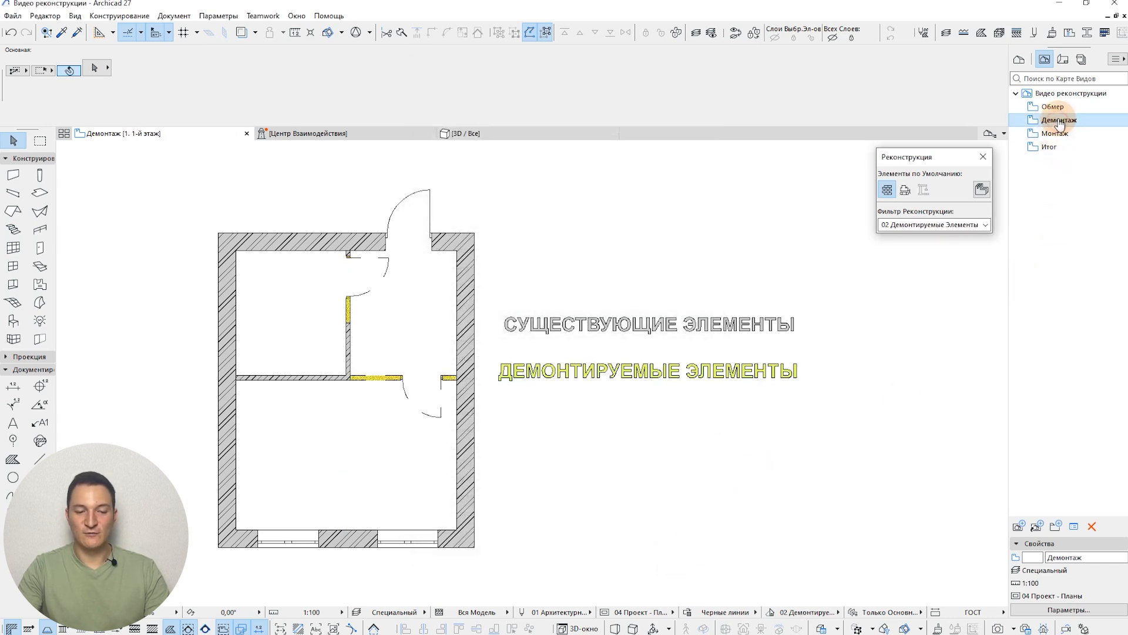
double_click(1053, 107)
double_click(1058, 147)
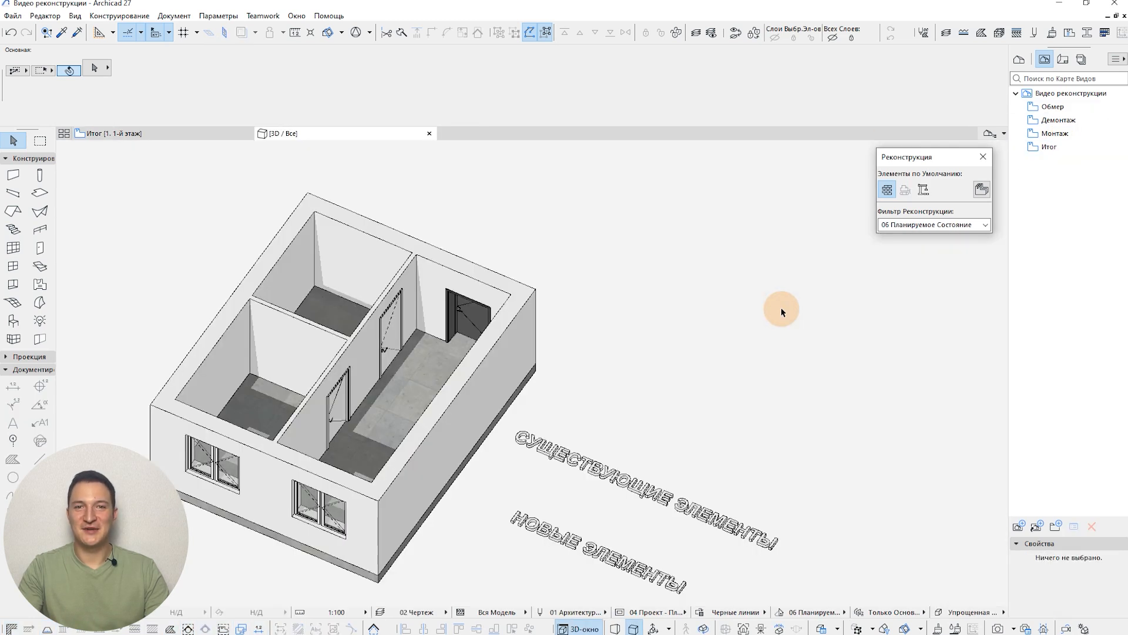
Apply the 01 Существующее Состояние renovation filter to the 3D view and save it as a view named Обмер
left_click(986, 225)
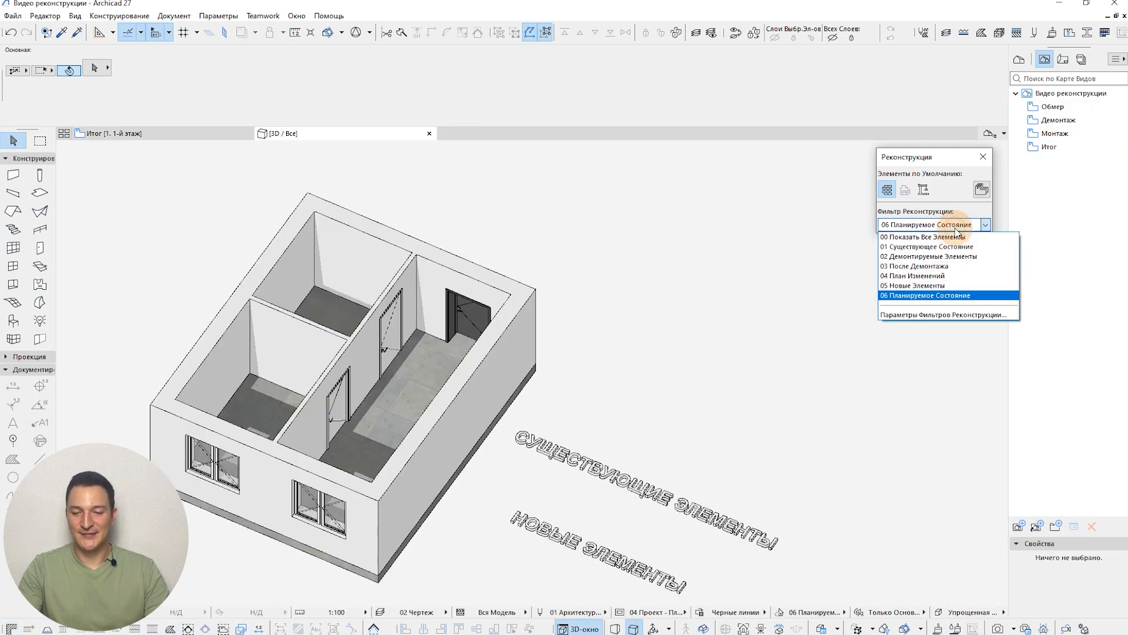
left_click(952, 247)
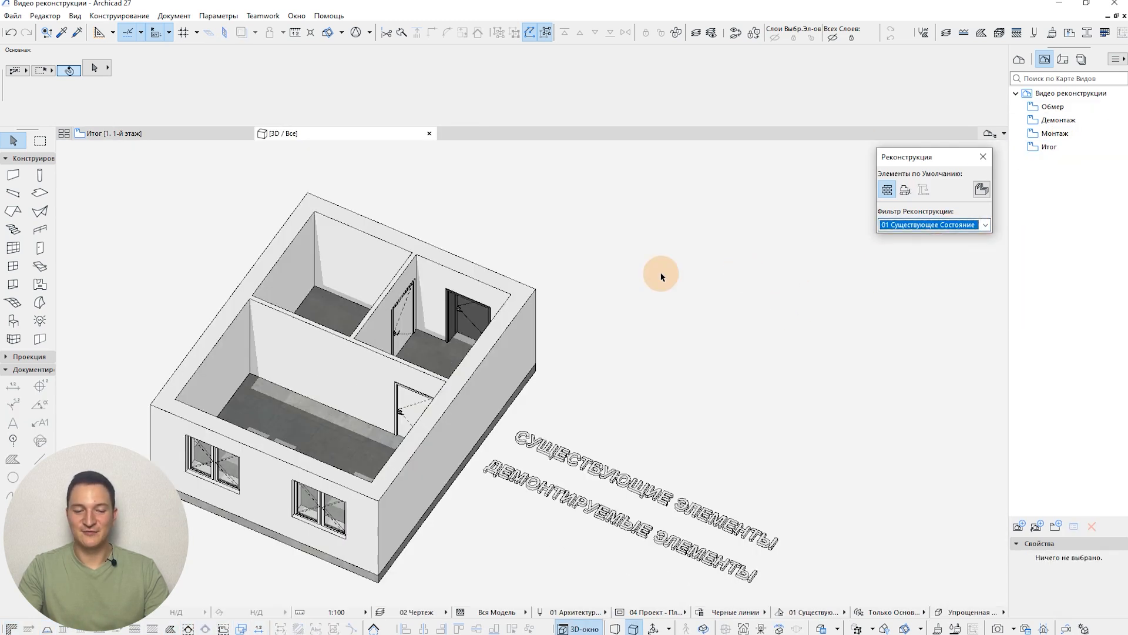
left_click(1030, 525)
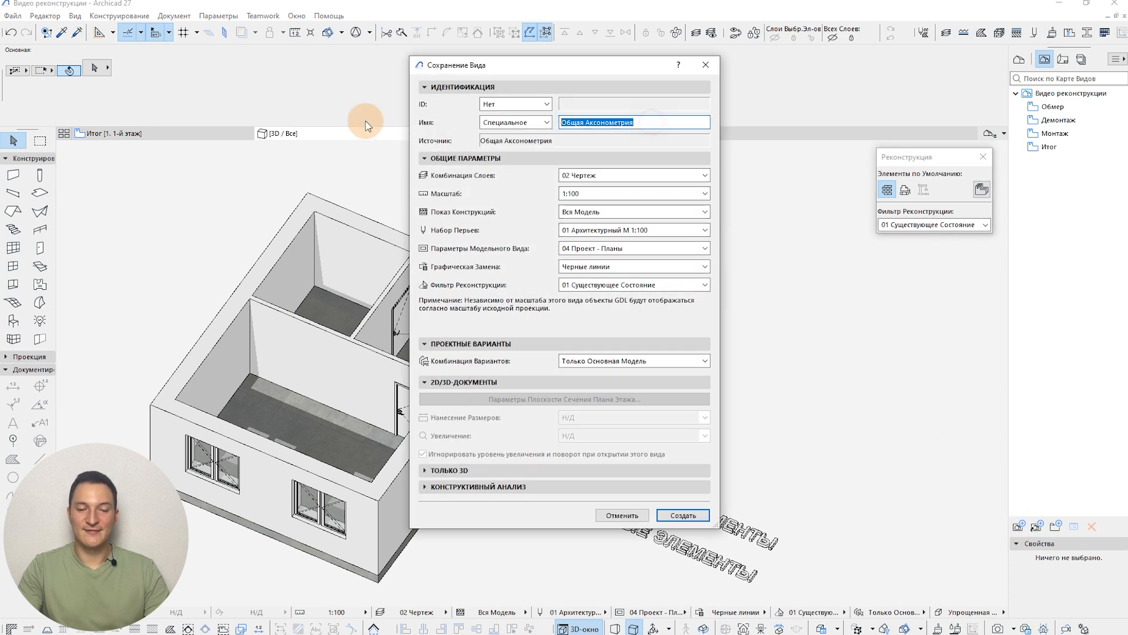
type("Обме")
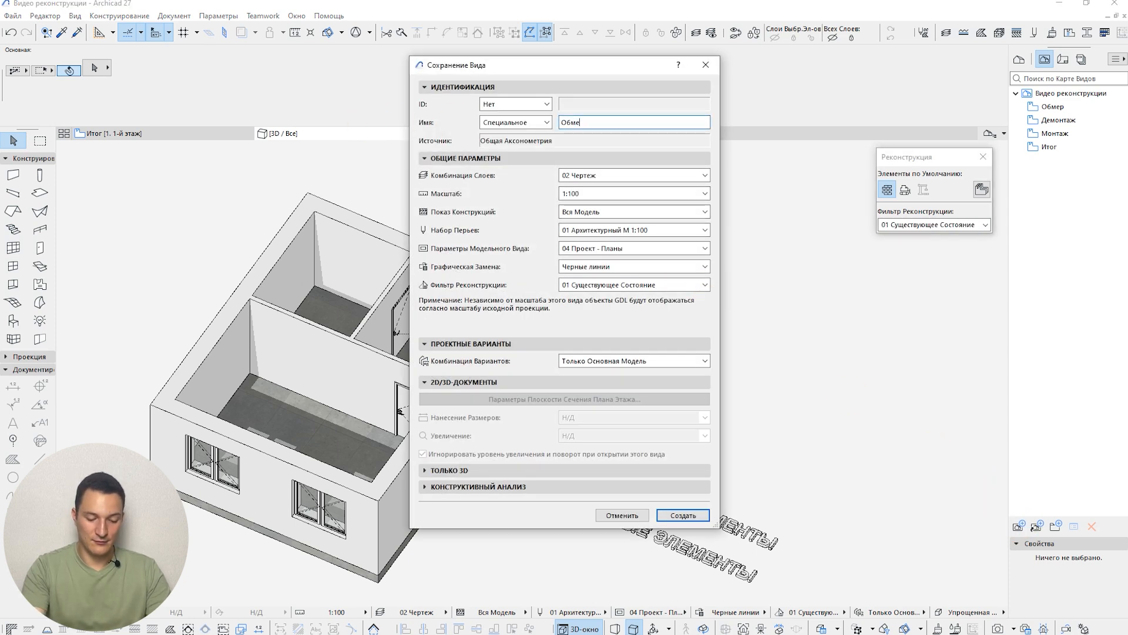
type("р")
left_click(682, 515)
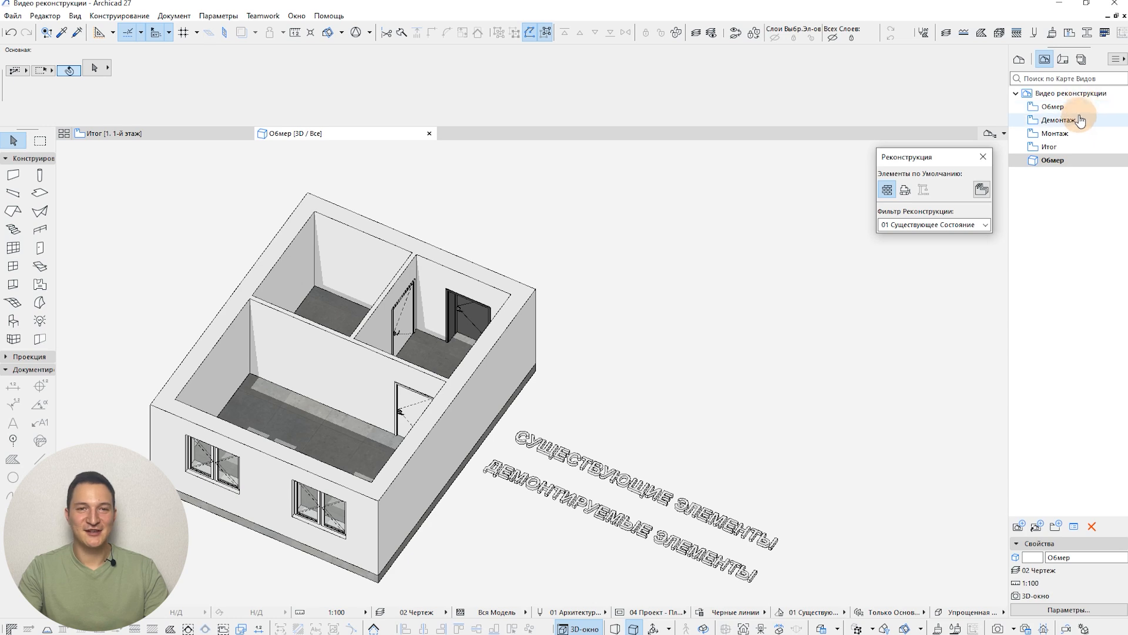
Save the 3D axonometry as a view named Демонтаж with its renovation filter set to 02 Демонтируемые Элементы
left_click(1018, 527)
left_click(650, 284)
left_click(647, 317)
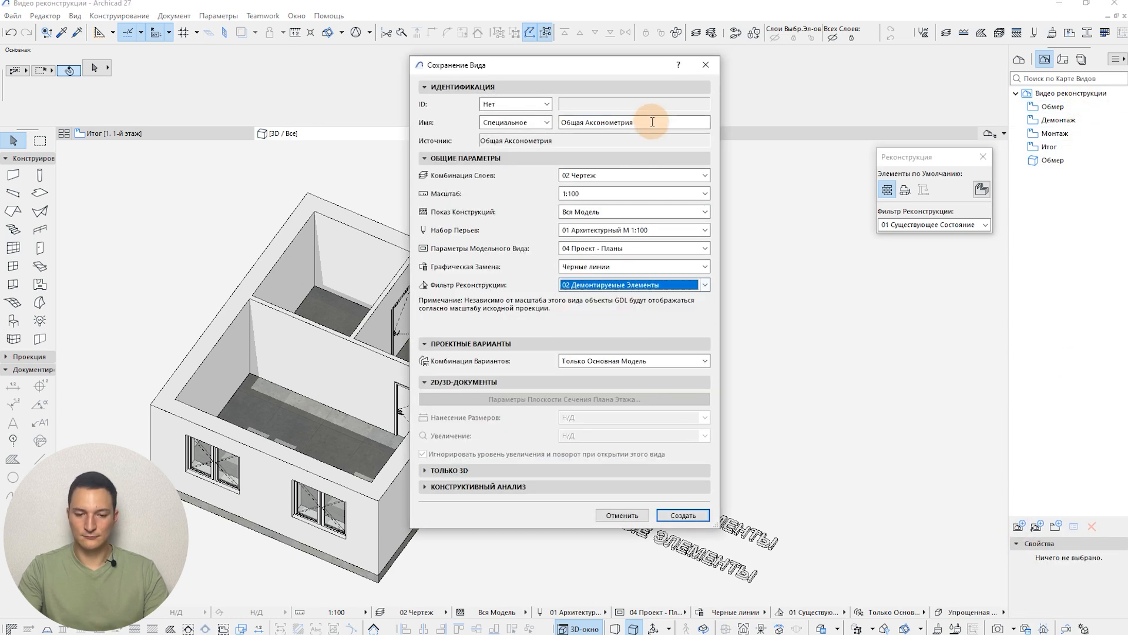
left_click_drag(652, 122, 520, 118)
type("Демонтаж")
left_click(682, 516)
Save another 3D view named Монтаж with its renovation filter set to 05 Новые Элементы
left_click(1018, 527)
left_click_drag(652, 121, 517, 115)
type("Монтаж")
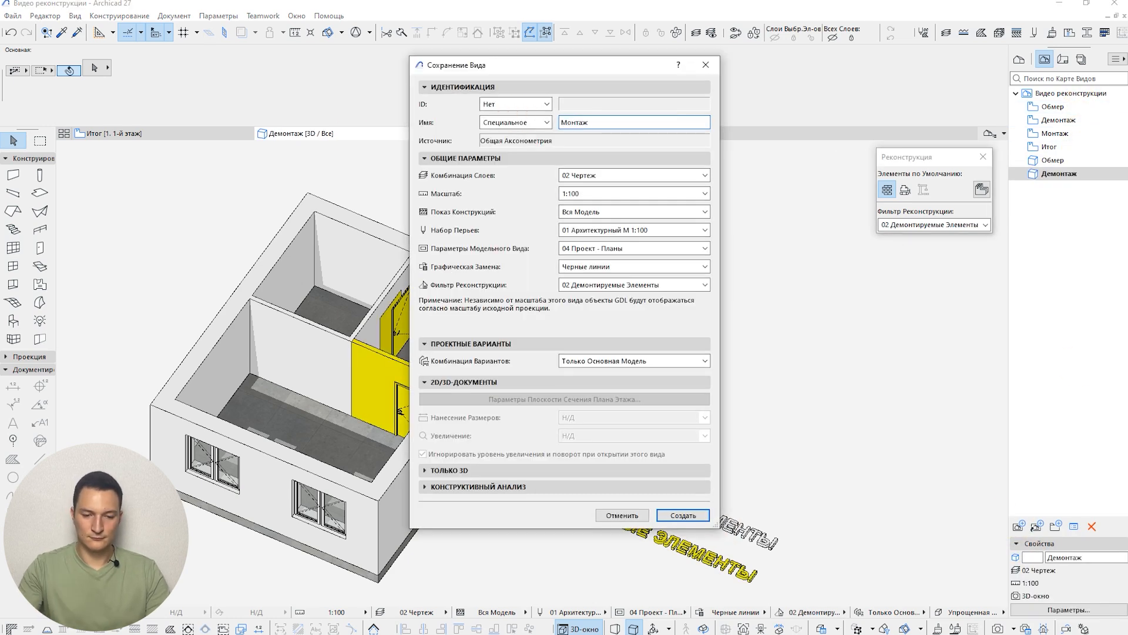
left_click(635, 285)
left_click(623, 350)
left_click(685, 516)
Save a 3D view named Итог with its renovation filter set to 06 Планируемое Состояние
left_click(1019, 527)
left_click_drag(652, 122, 432, 118)
type("Итог")
left_click(627, 285)
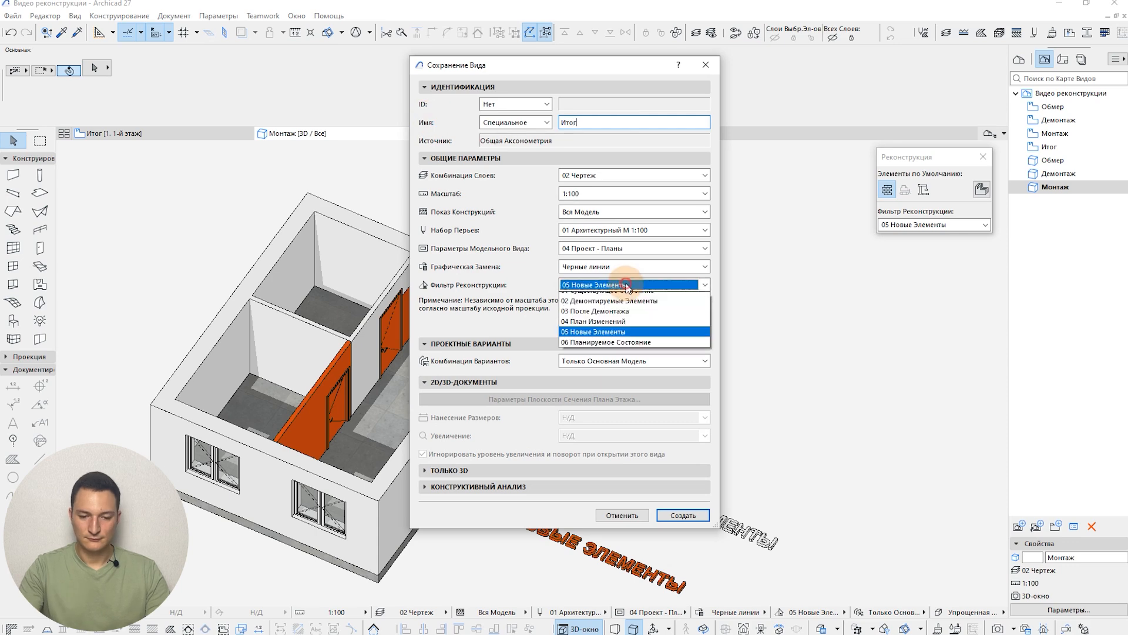
left_click(605, 342)
left_click(683, 516)
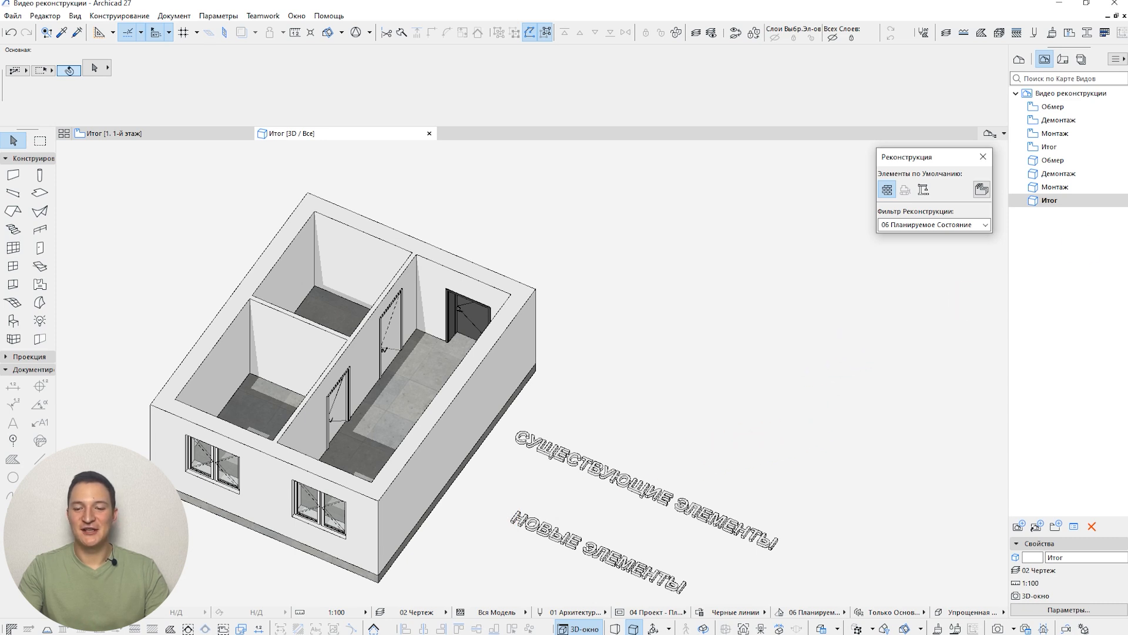
Go through the saved 3D views and the floor plan views of each renovation stage to compare them
left_click(1080, 189)
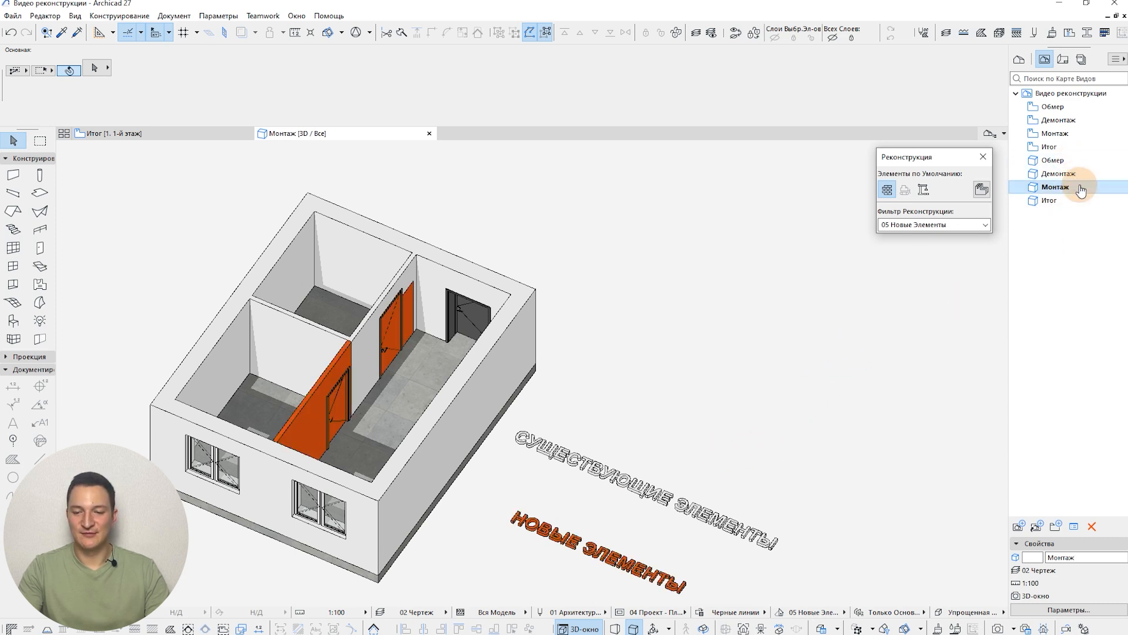
left_click(1073, 174)
left_click(1069, 161)
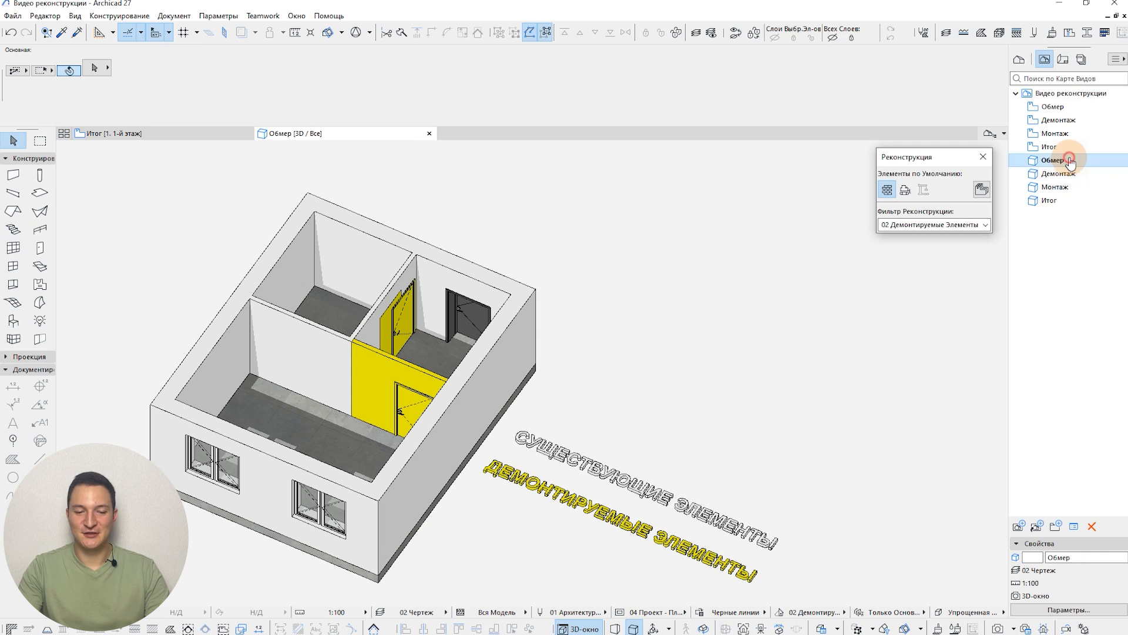
left_click(1067, 202)
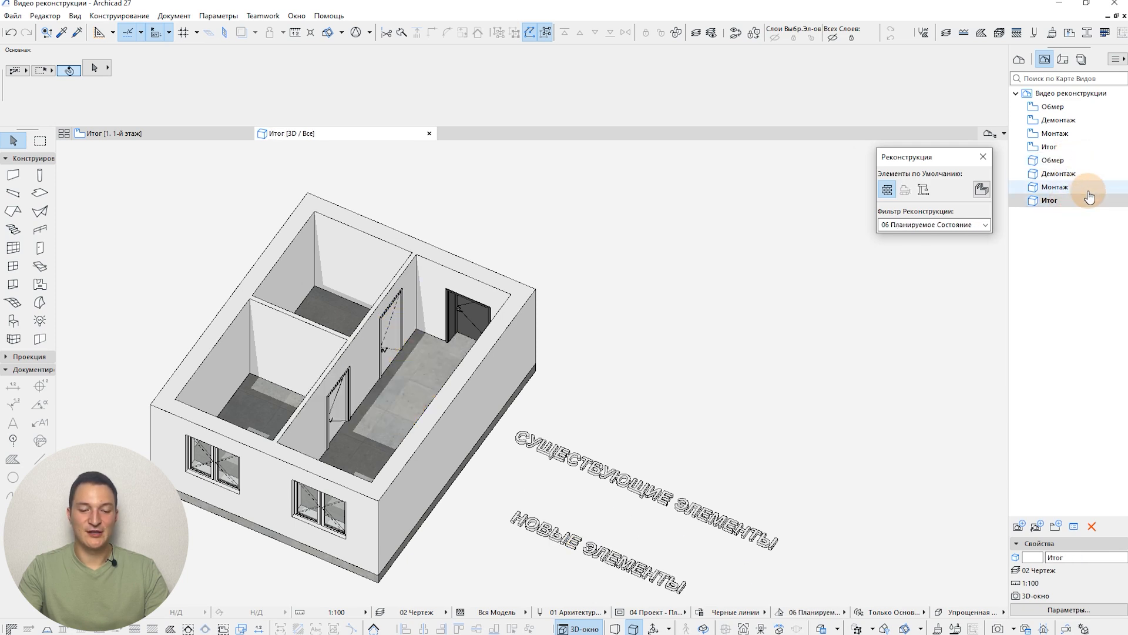
left_click(1060, 148)
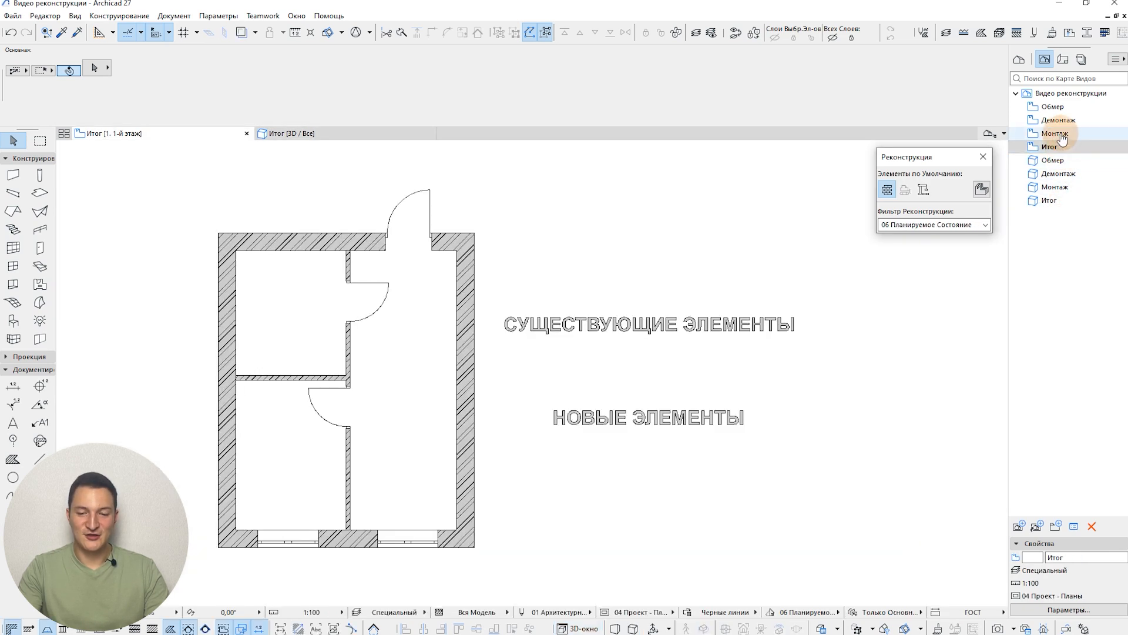
left_click(1057, 134)
left_click(1064, 120)
left_click(1058, 108)
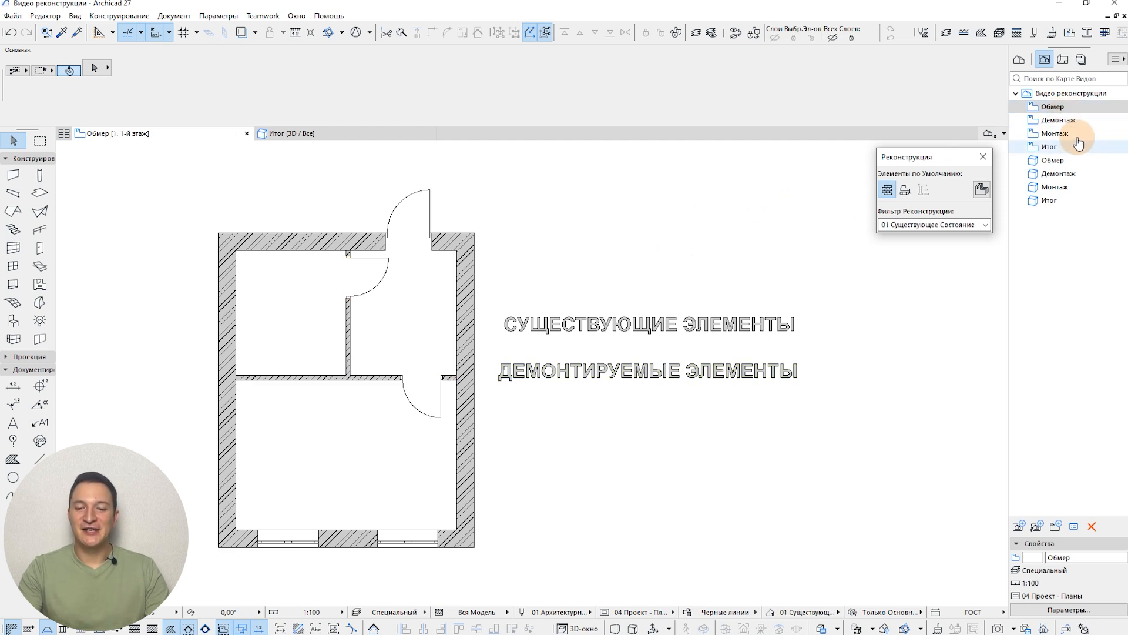
left_click(1059, 120)
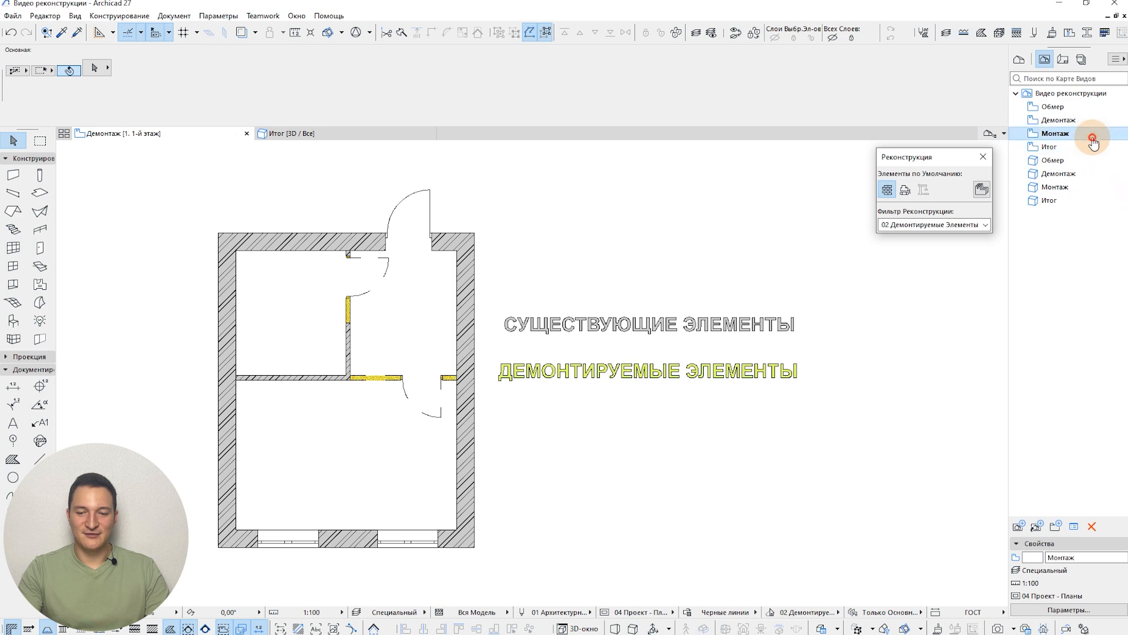
left_click(1055, 134)
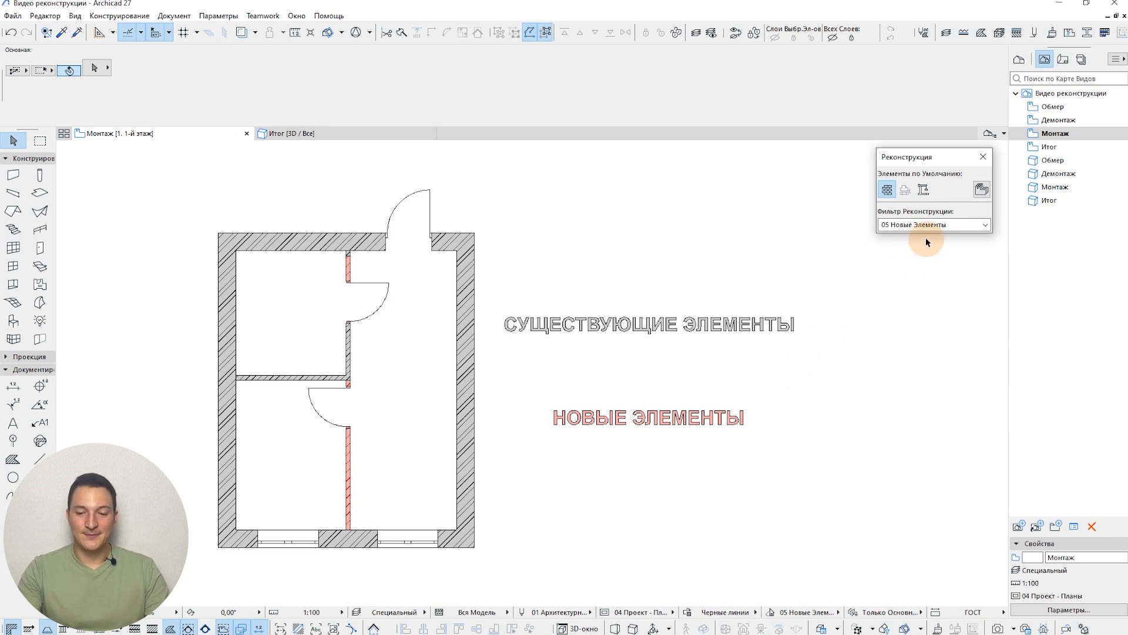
Open the graphic override rules from the renovation filter options and review the existing, demolished and new element rules
left_click(946, 227)
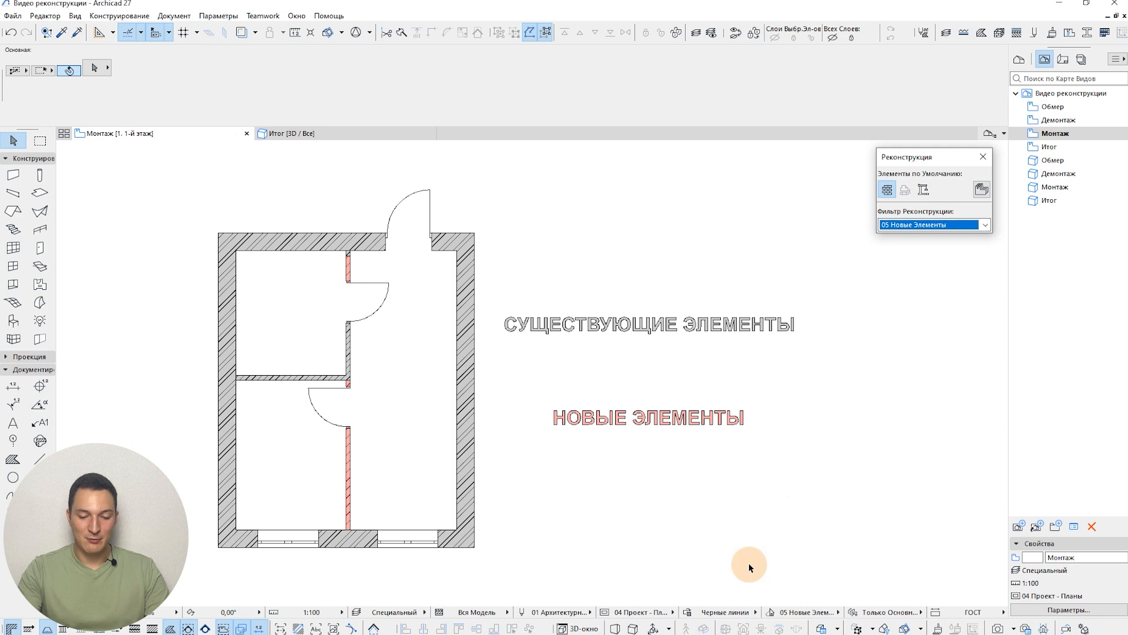
left_click(771, 616)
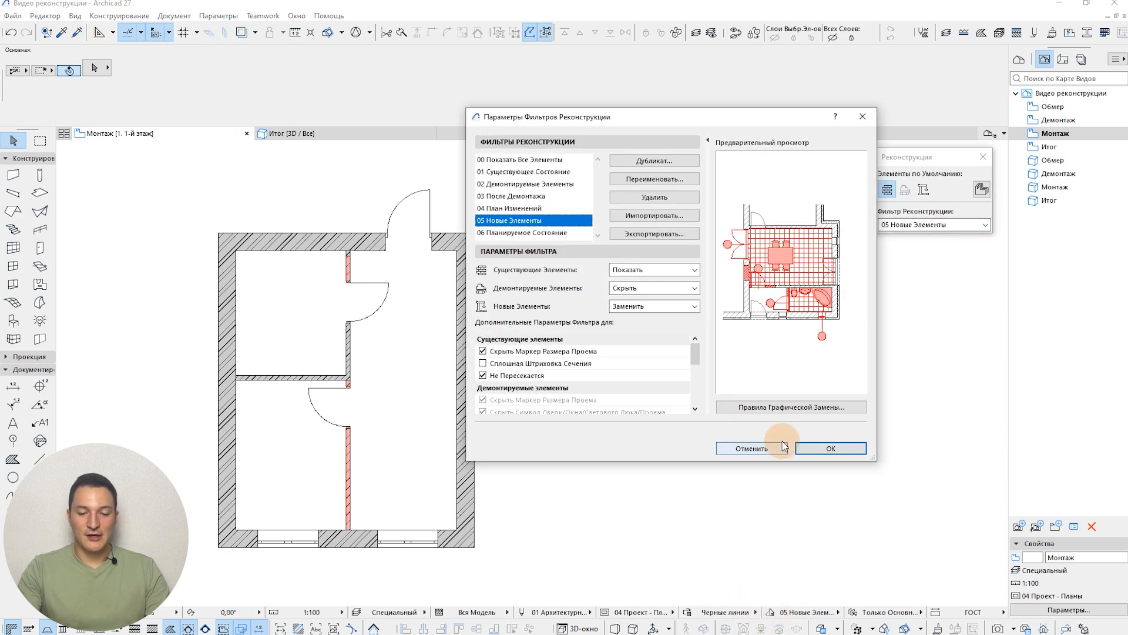
left_click(765, 411)
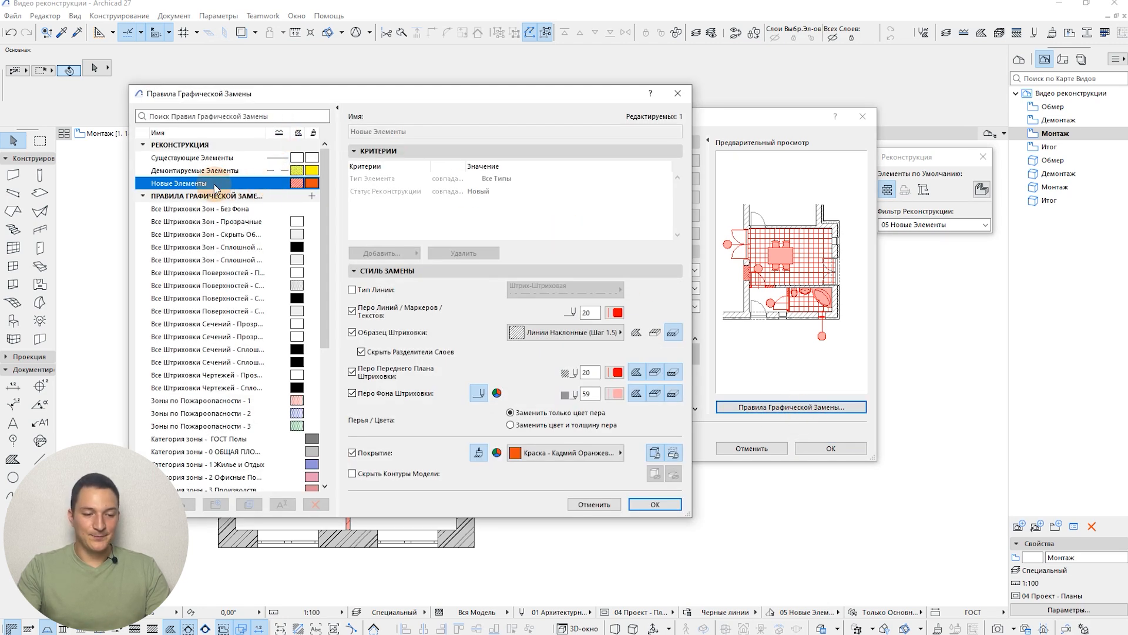
left_click(203, 158)
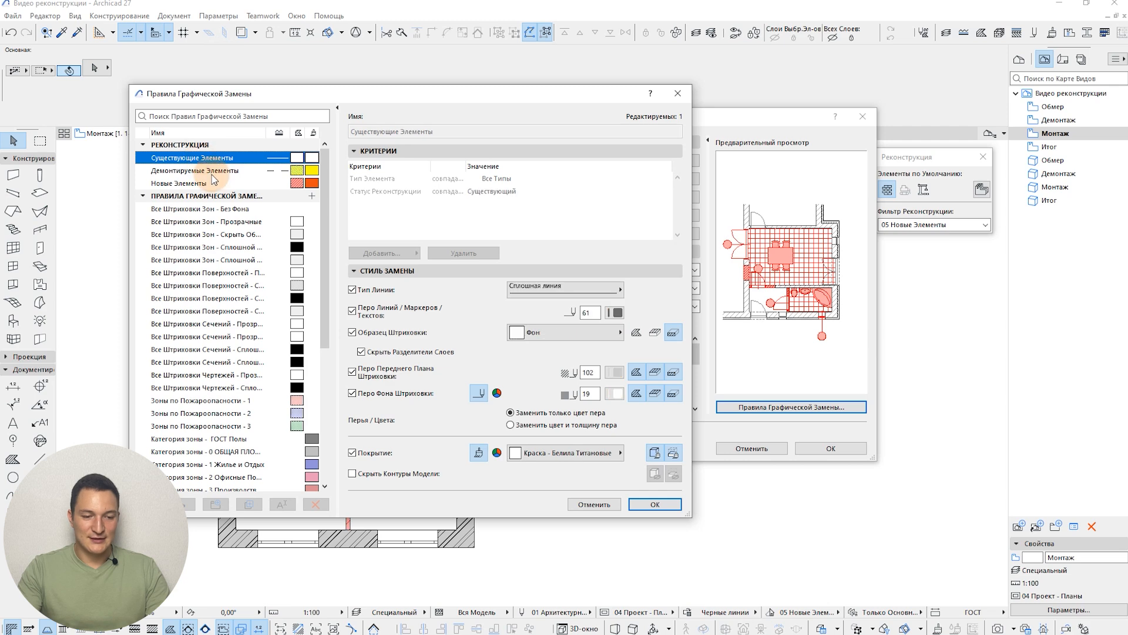
left_click(200, 170)
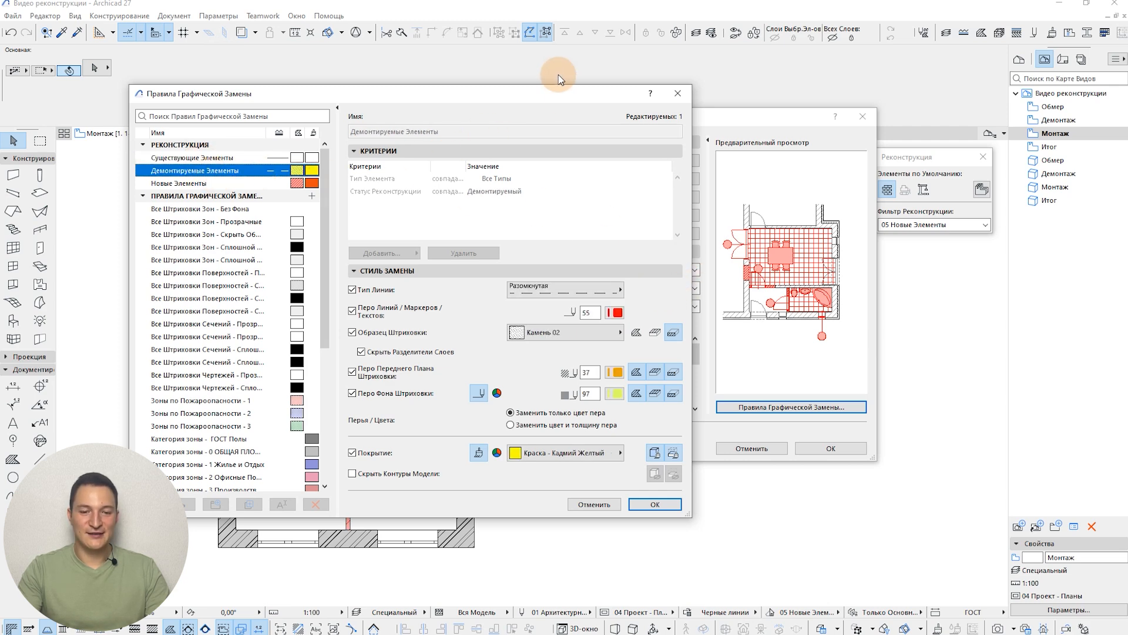
mouse_move(550, 100)
left_mouse_down()
mouse_move(582, 103)
mouse_move(565, 104)
left_mouse_up()
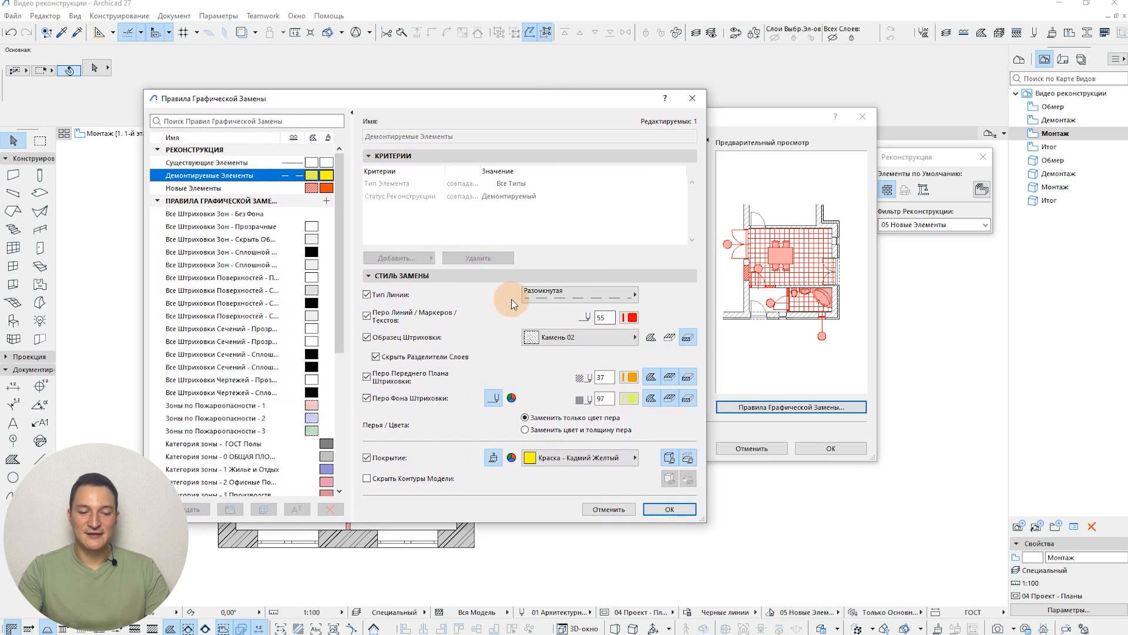
left_click(235, 185)
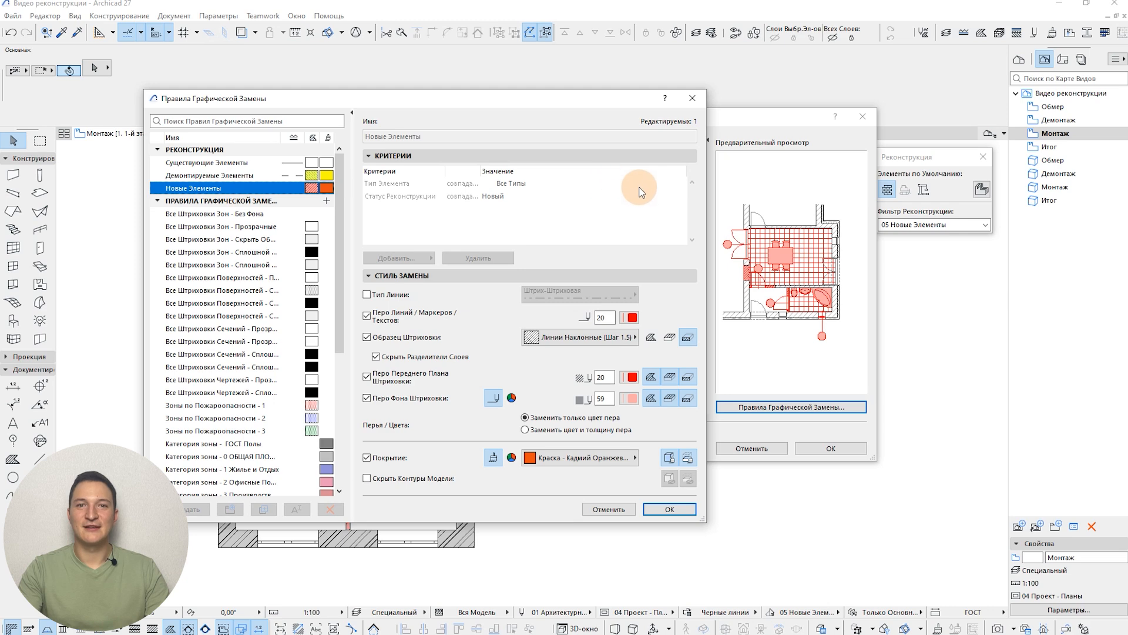
In the Демонтируемые Элементы override rule, set the line type to Сплошная линия and the line pen to 1
left_click(252, 175)
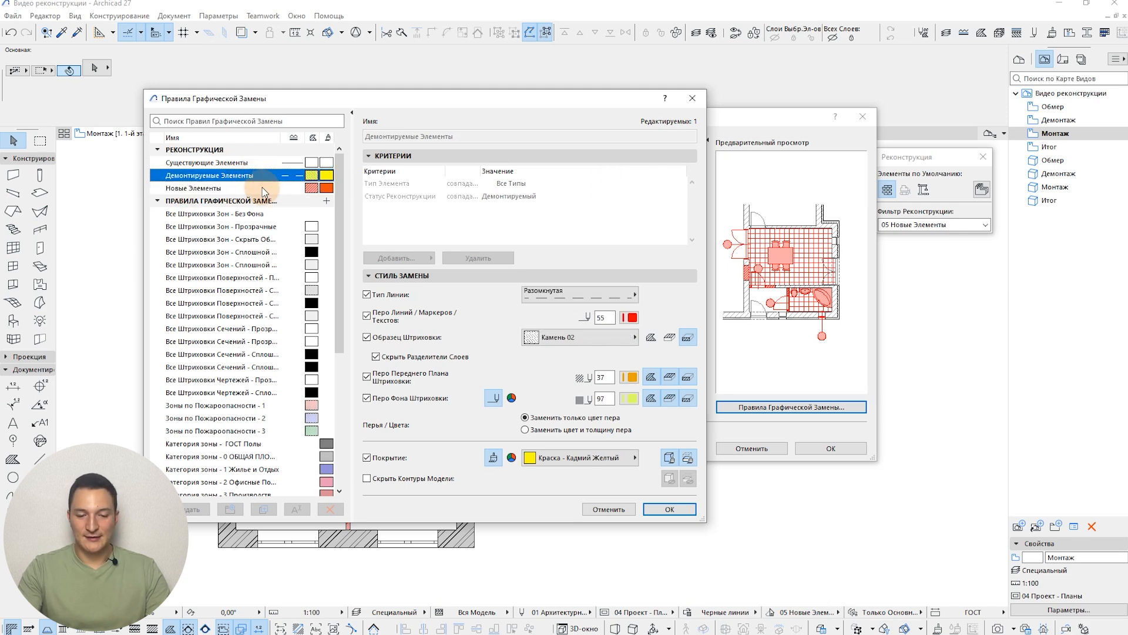
left_click(619, 294)
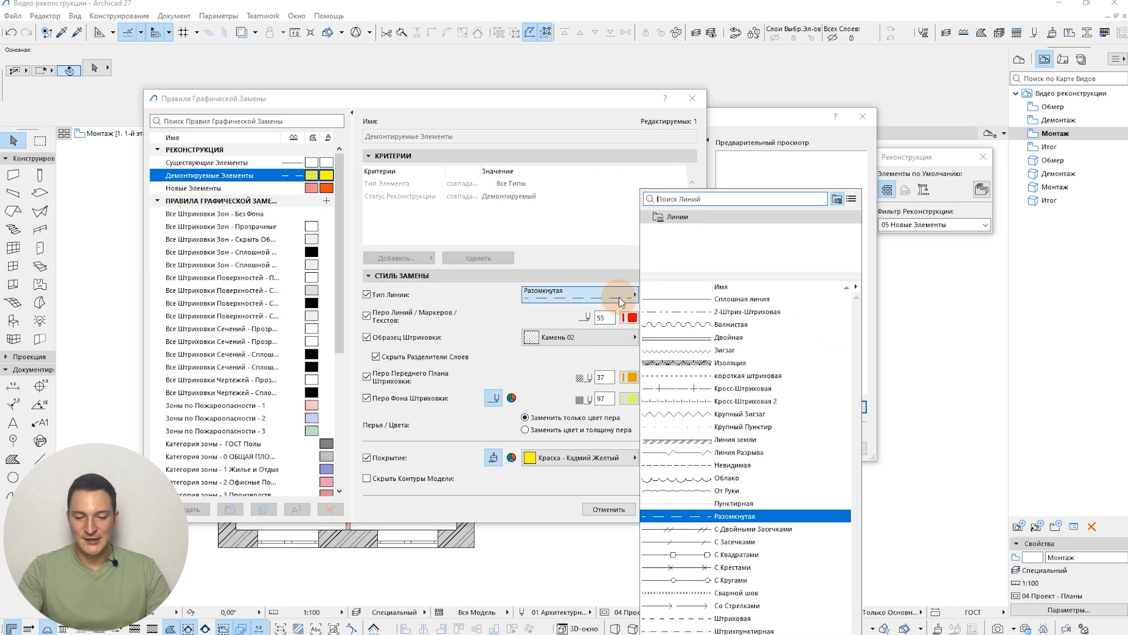
left_click(722, 300)
double_click(602, 317)
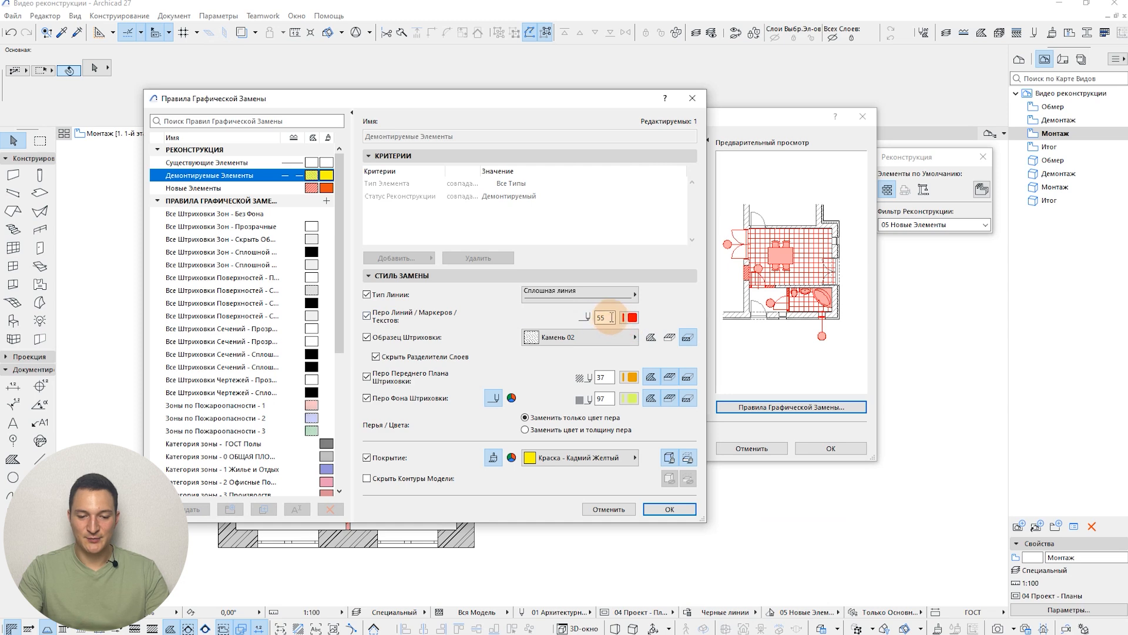
type("1")
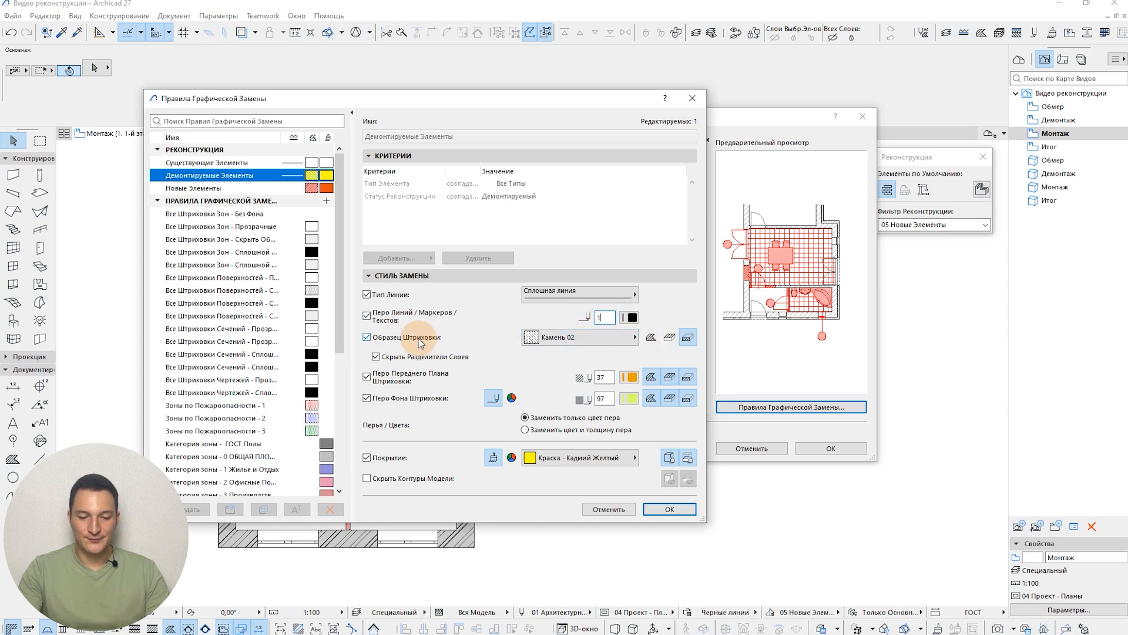
Set the demolished elements' fill pattern to Фон for all three fill categories and turn off the fill foreground pen override
left_click(564, 337)
left_click(764, 7)
type("фо")
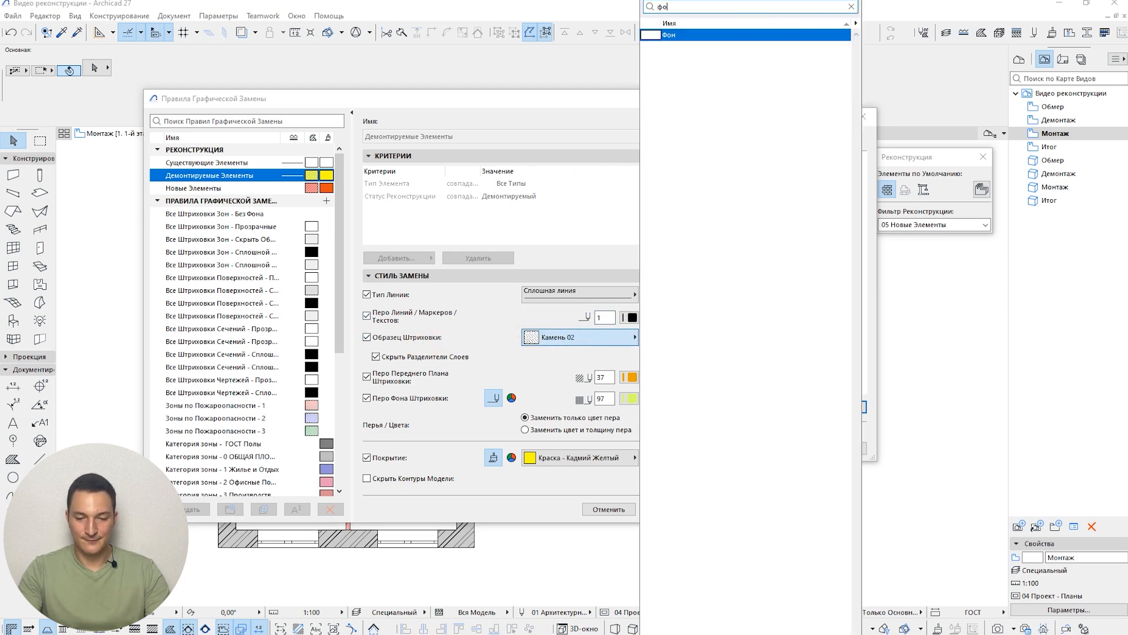
left_click(720, 35)
left_click(668, 337)
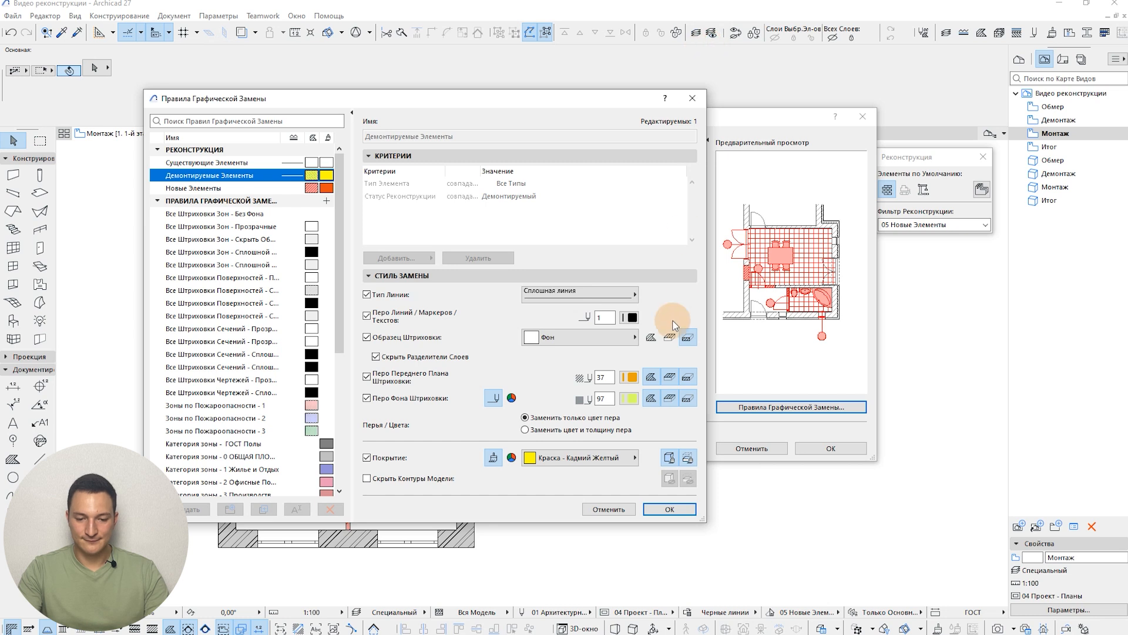
left_click(652, 338)
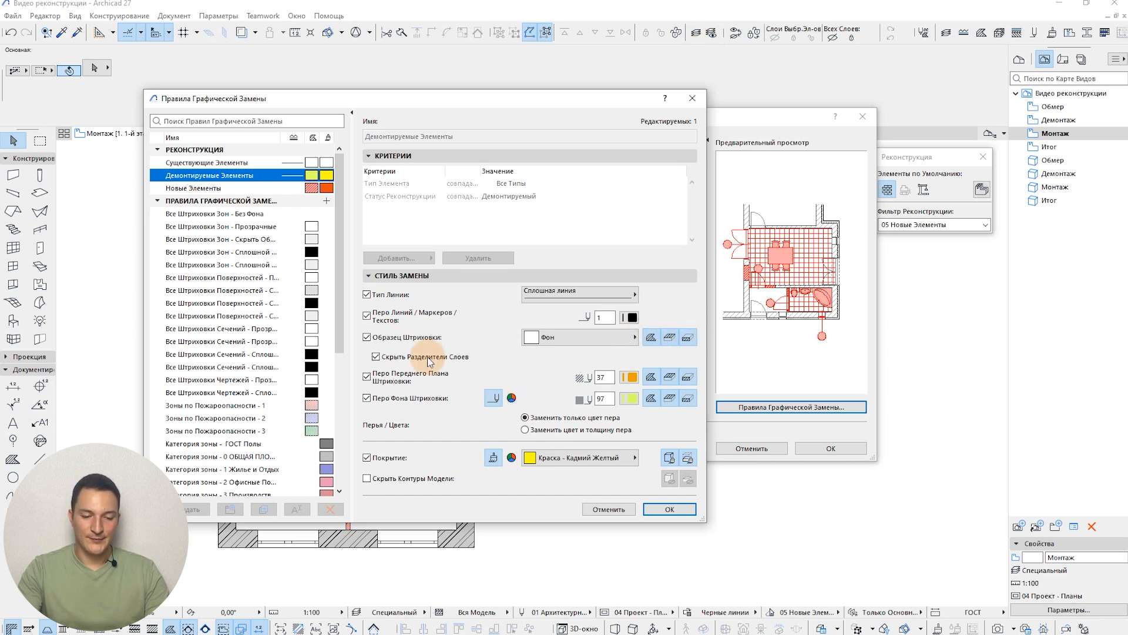
left_click(368, 377)
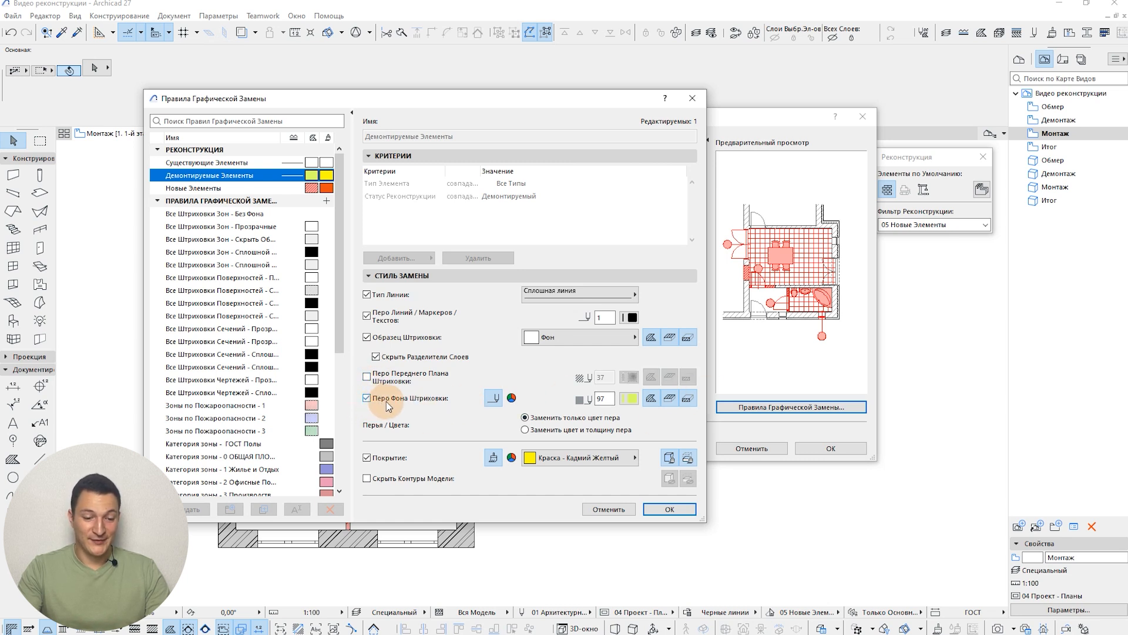
Override the demolished elements' fill background with red RGB 253, 45, 45, adding that colour to the custom set
left_click(511, 398)
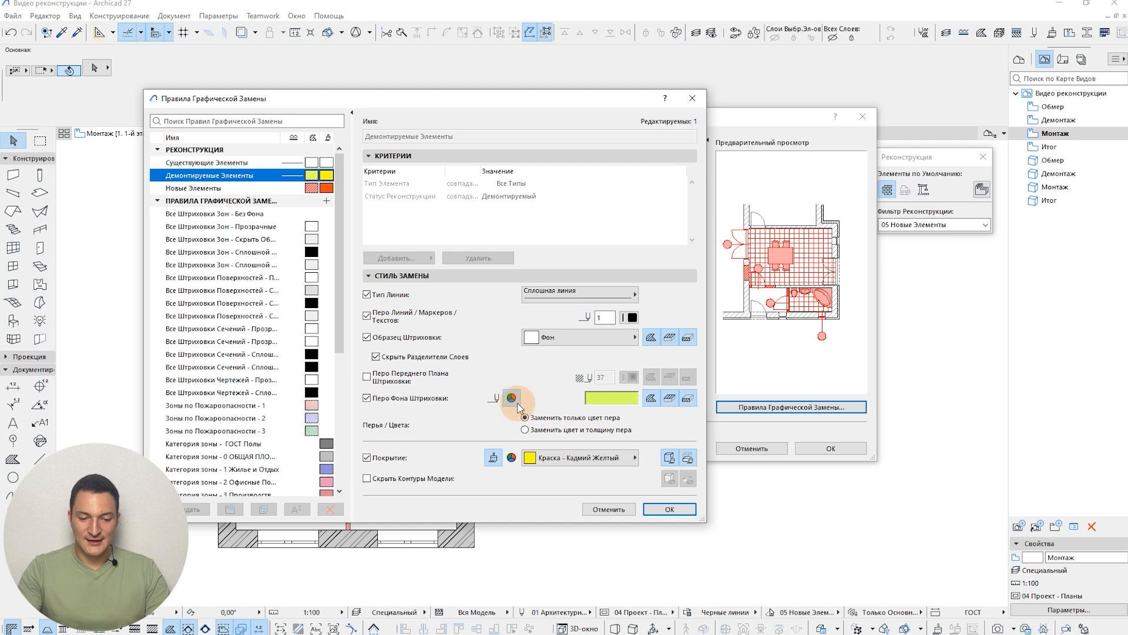
left_click(611, 398)
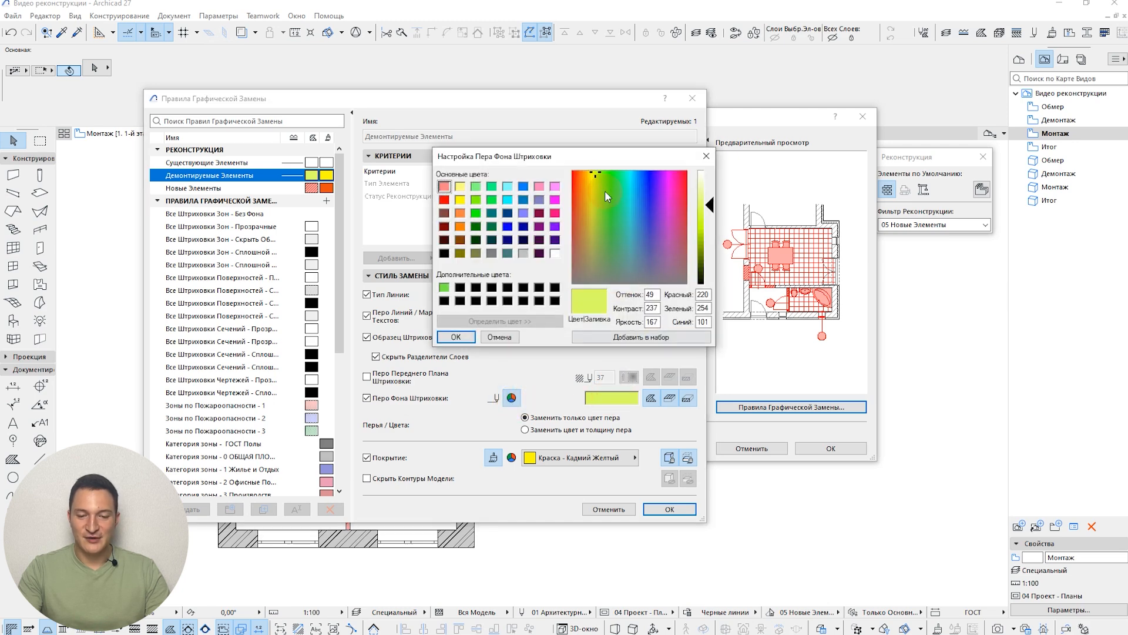
left_click_drag(595, 172, 572, 175)
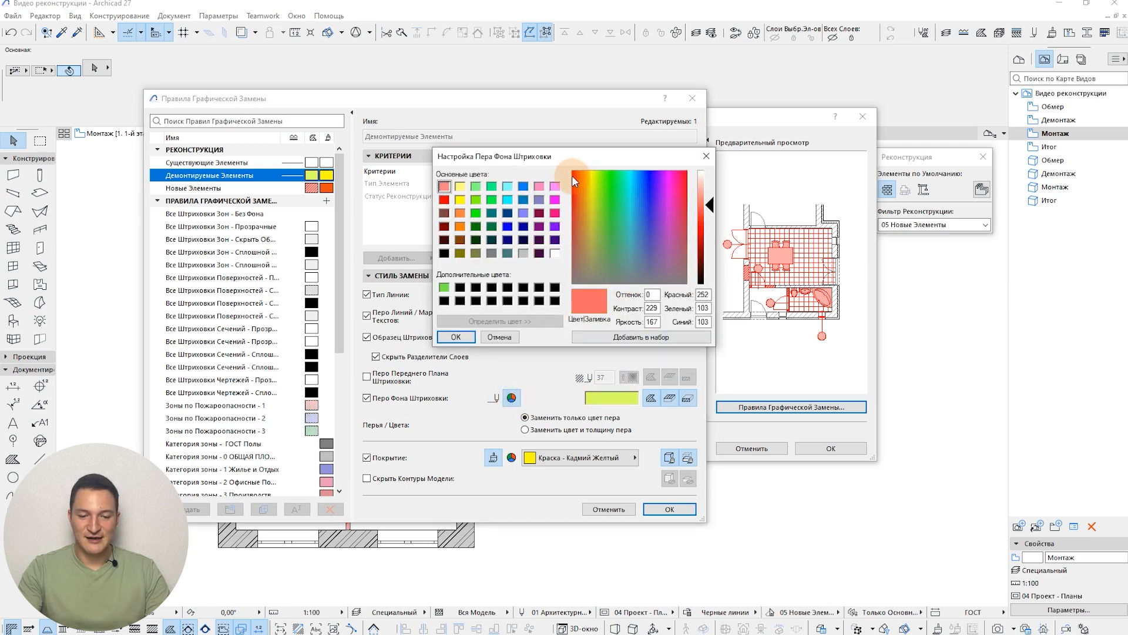
left_click_drag(710, 206, 710, 222)
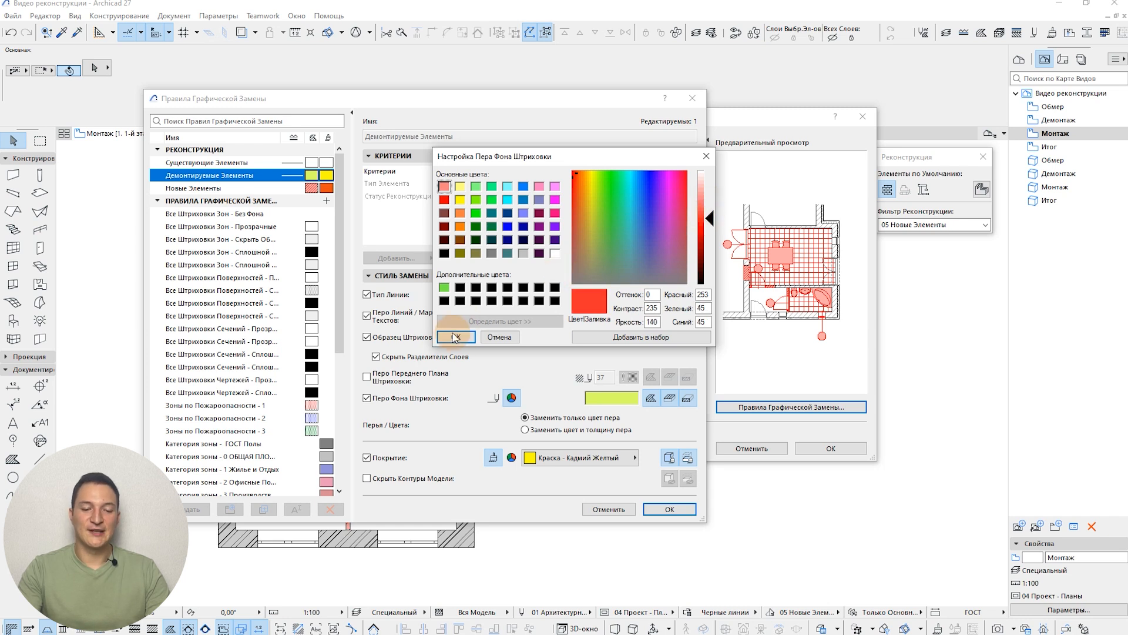
left_click(618, 339)
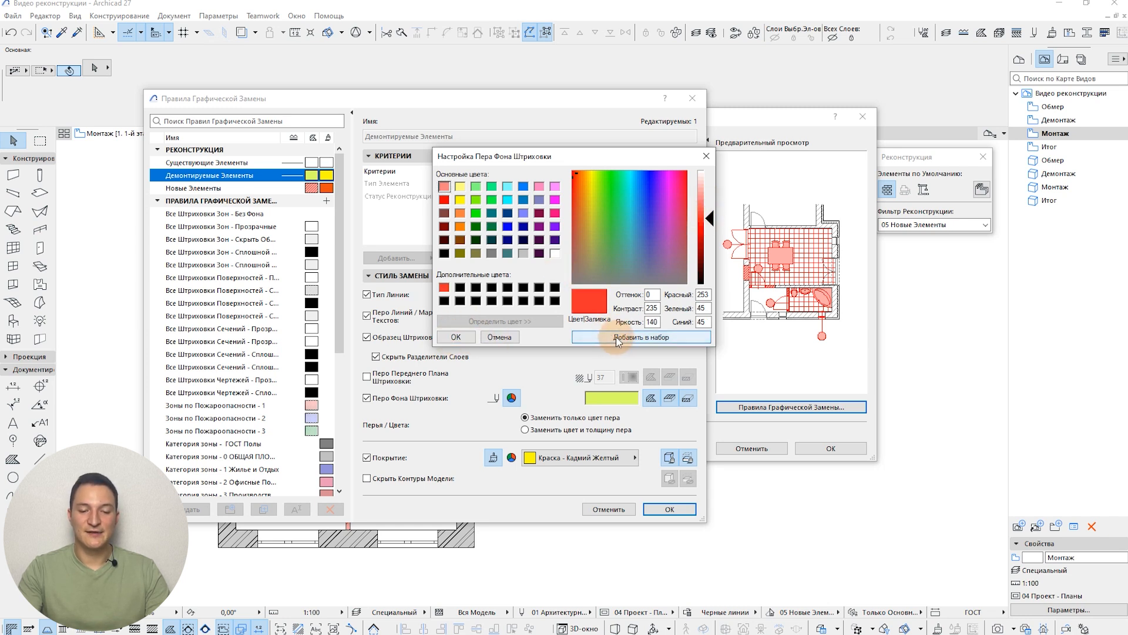
left_click(444, 288)
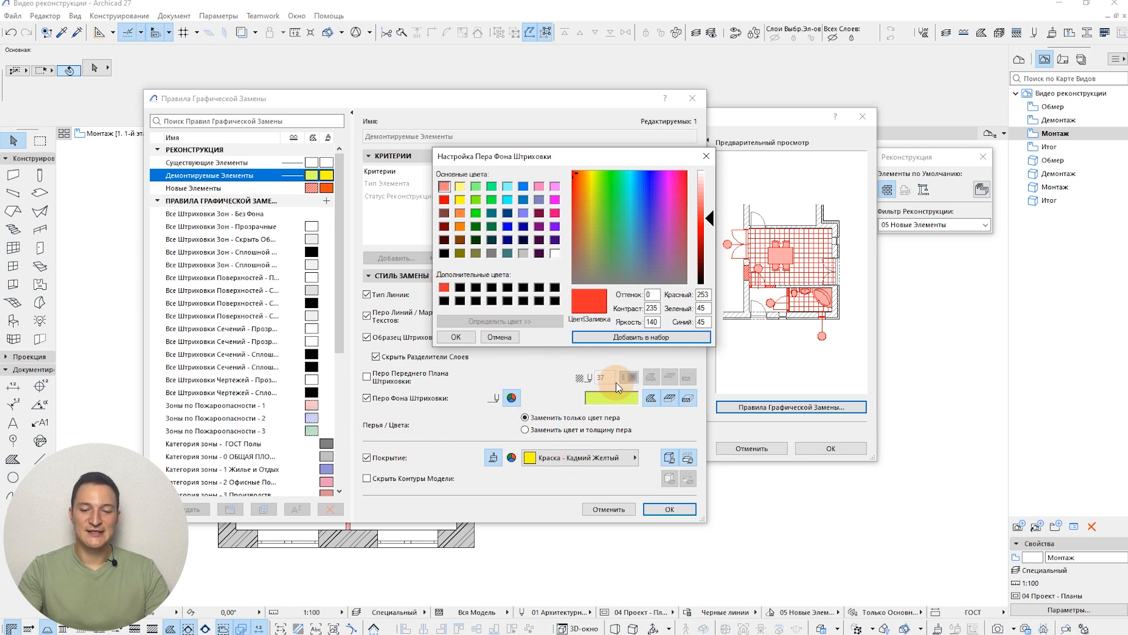
left_click(458, 336)
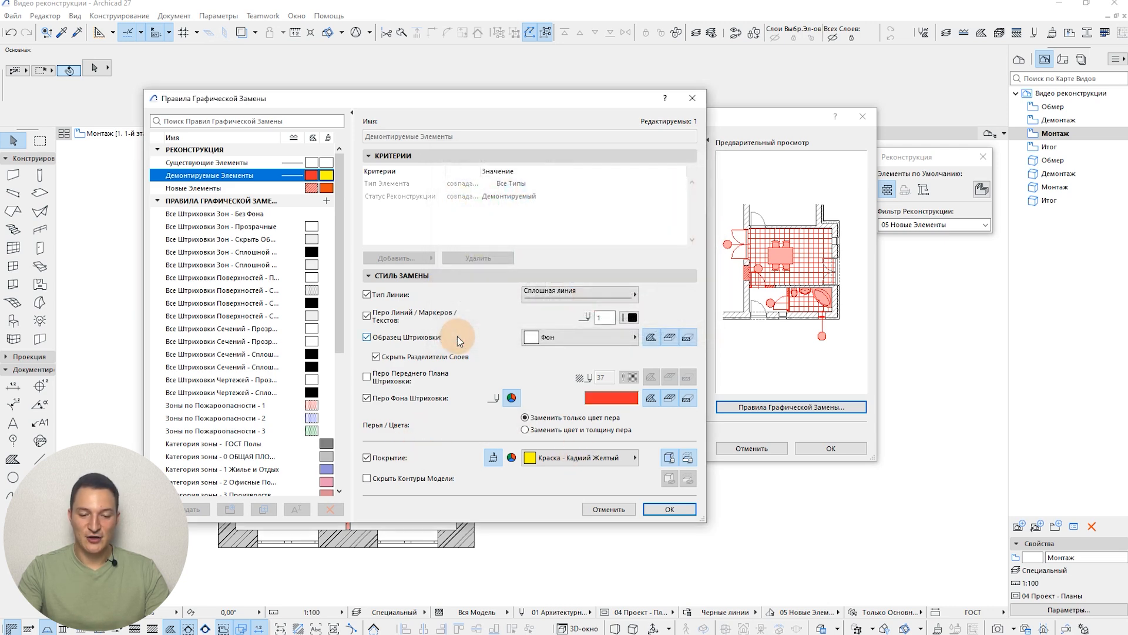
Override the demolished elements' surface with an RGB colour, using the saved custom red 253, 45, 45
left_click(512, 458)
left_click(606, 457)
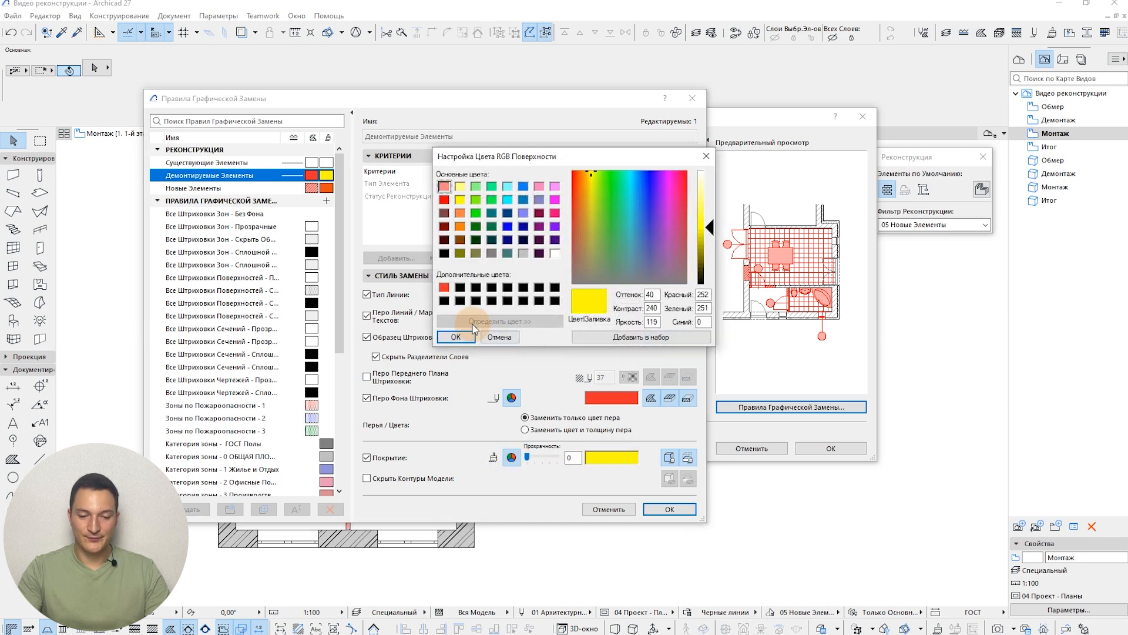
left_click(444, 287)
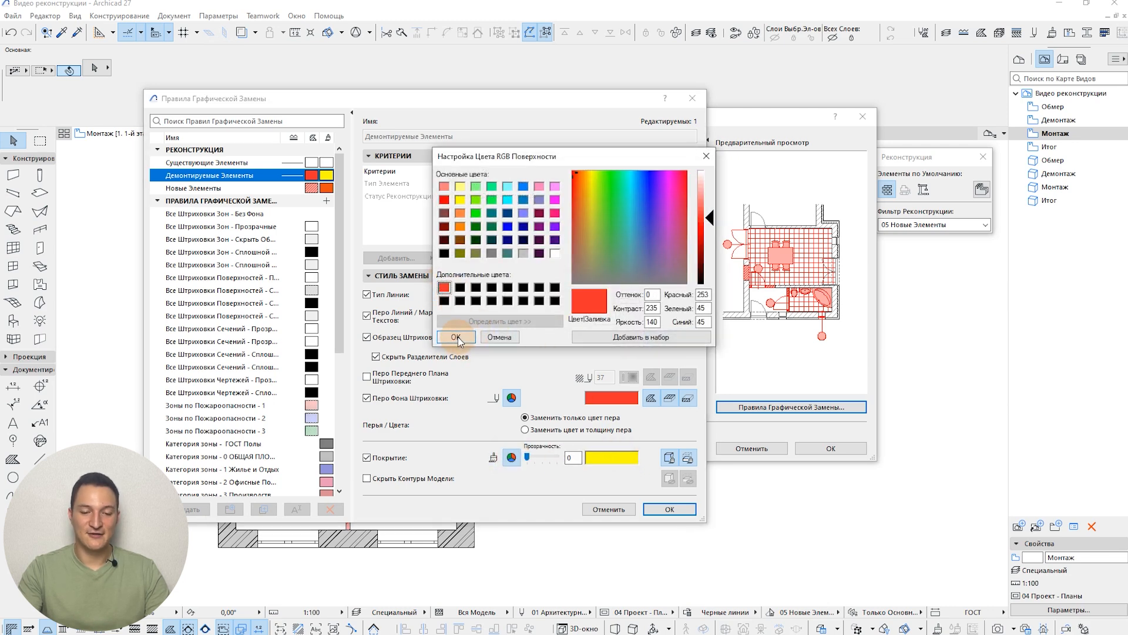
left_click(456, 337)
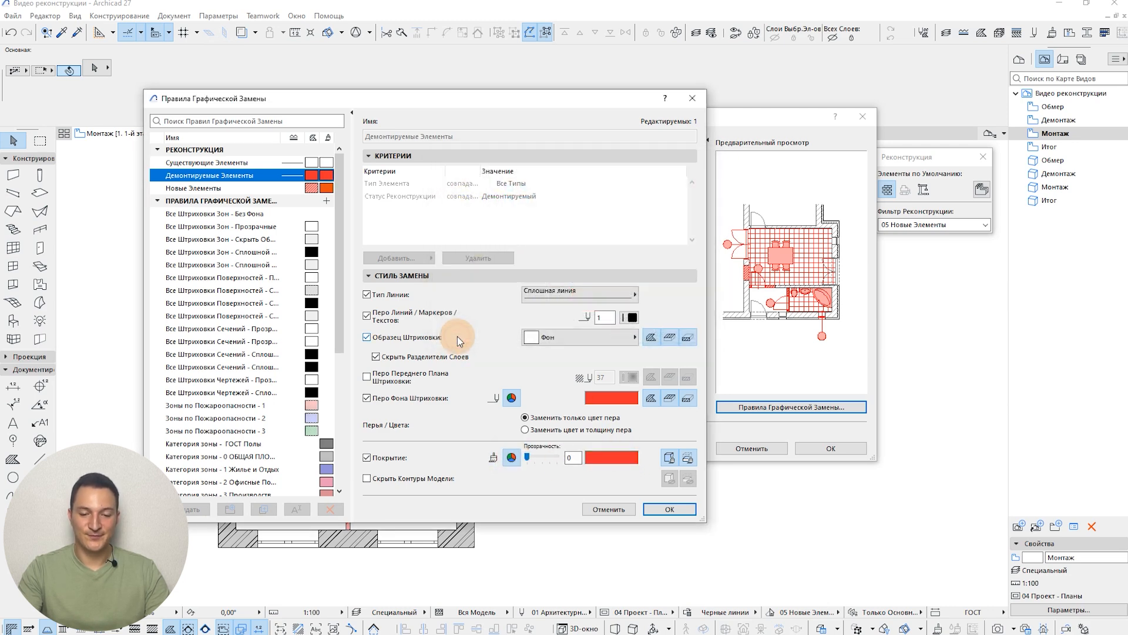
In the Новые Элементы override rule, set the line type to Сплошная линия and the line pen to 1
left_click(230, 190)
left_click(406, 295)
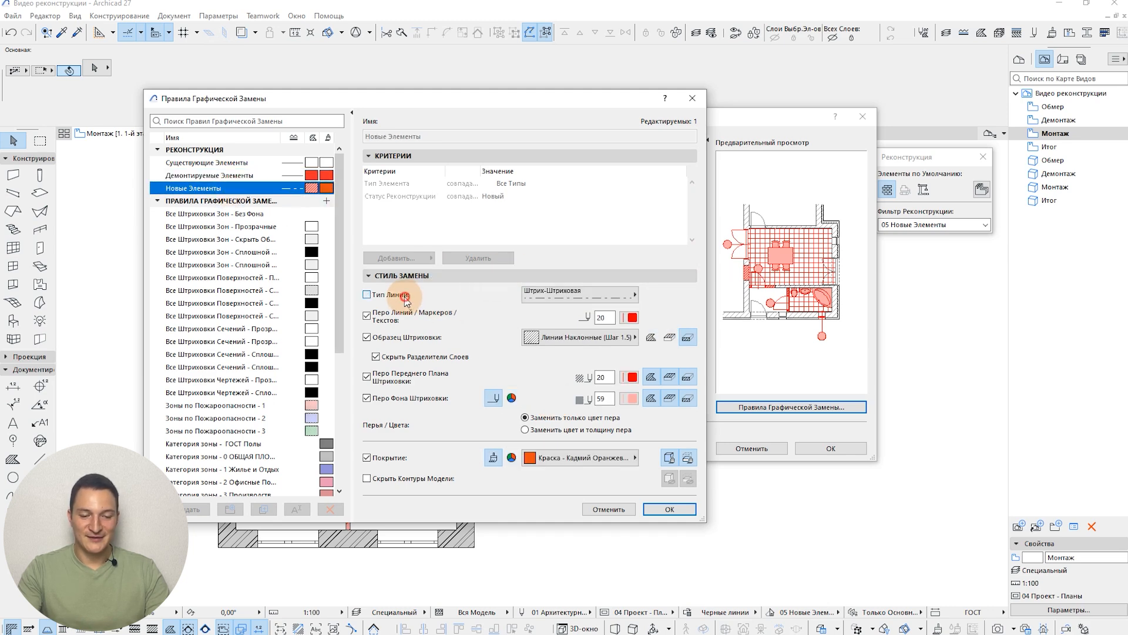
left_click(611, 293)
left_click(681, 305)
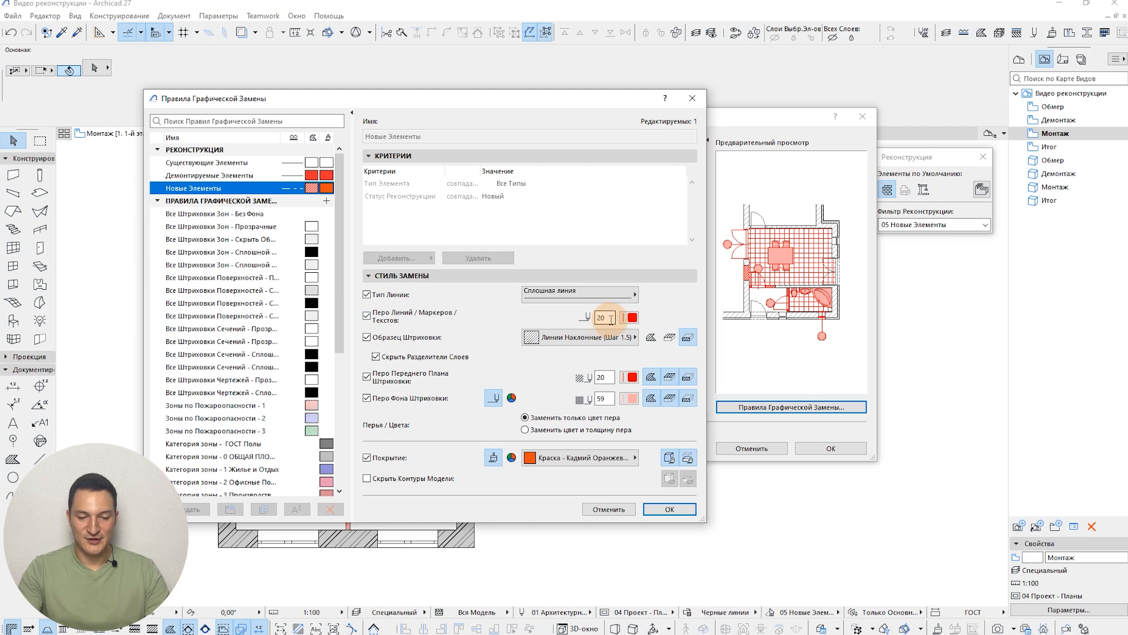
left_click_drag(611, 318, 562, 318)
type("1")
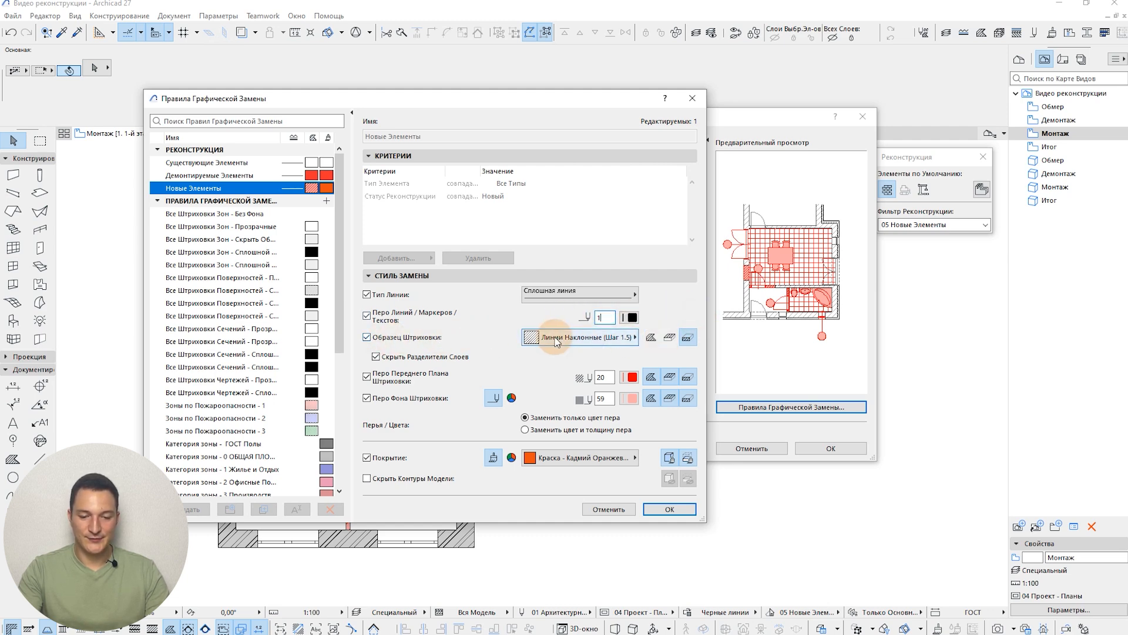
Set the new elements' fill pattern to Фон for all three fill categories, without hiding layer separators or overriding the fill foreground pen
left_click(573, 336)
left_click(691, 7)
type("фон")
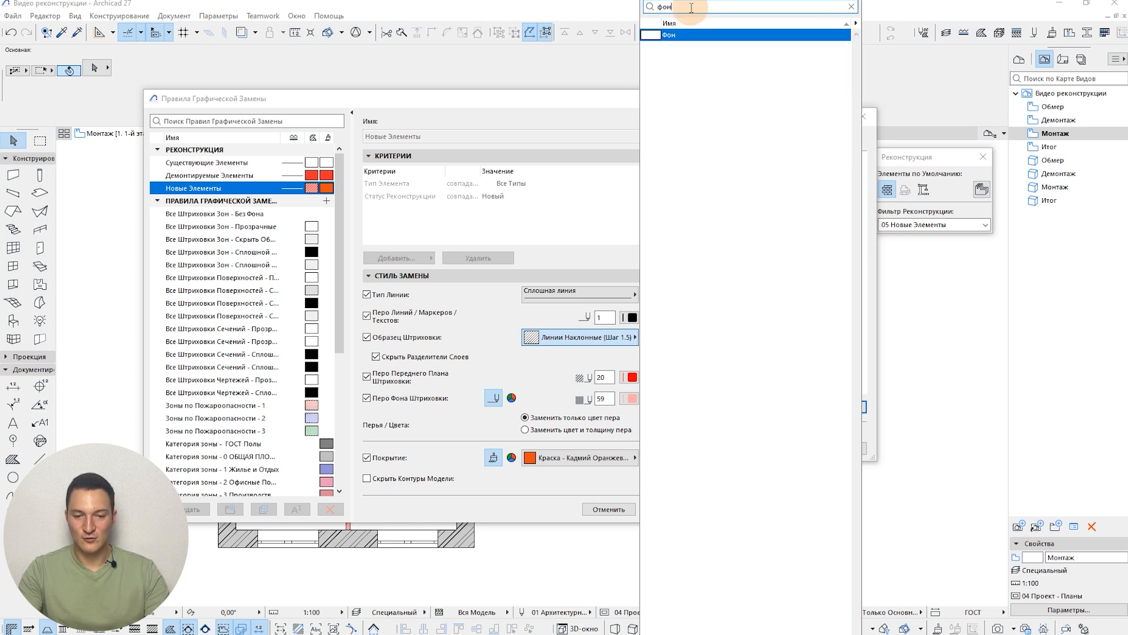
left_click(681, 35)
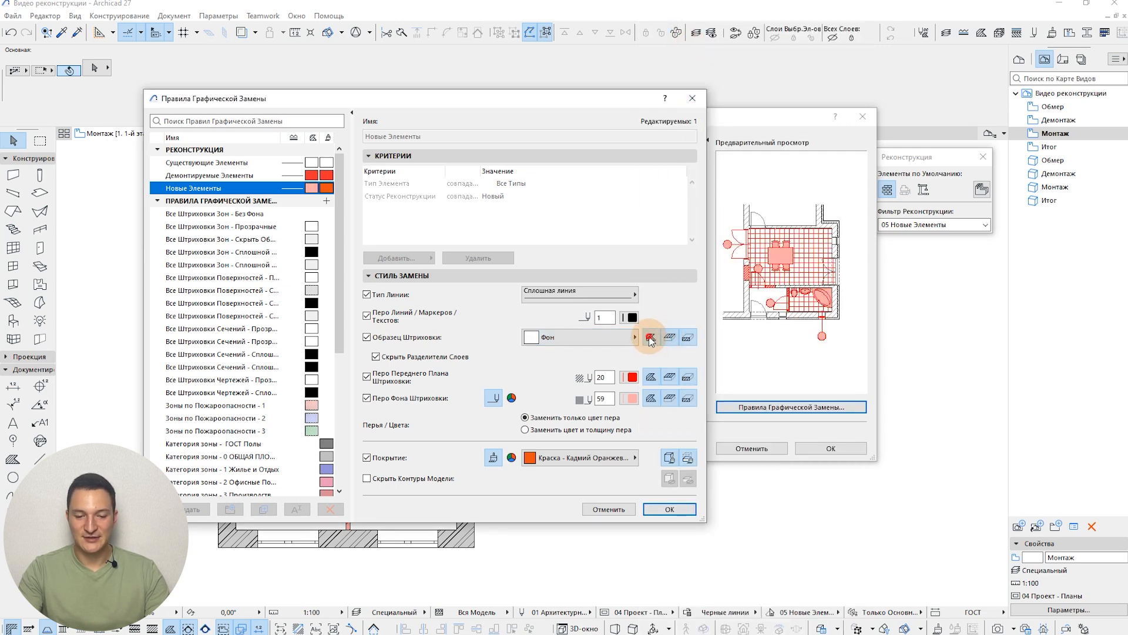
left_click(426, 358)
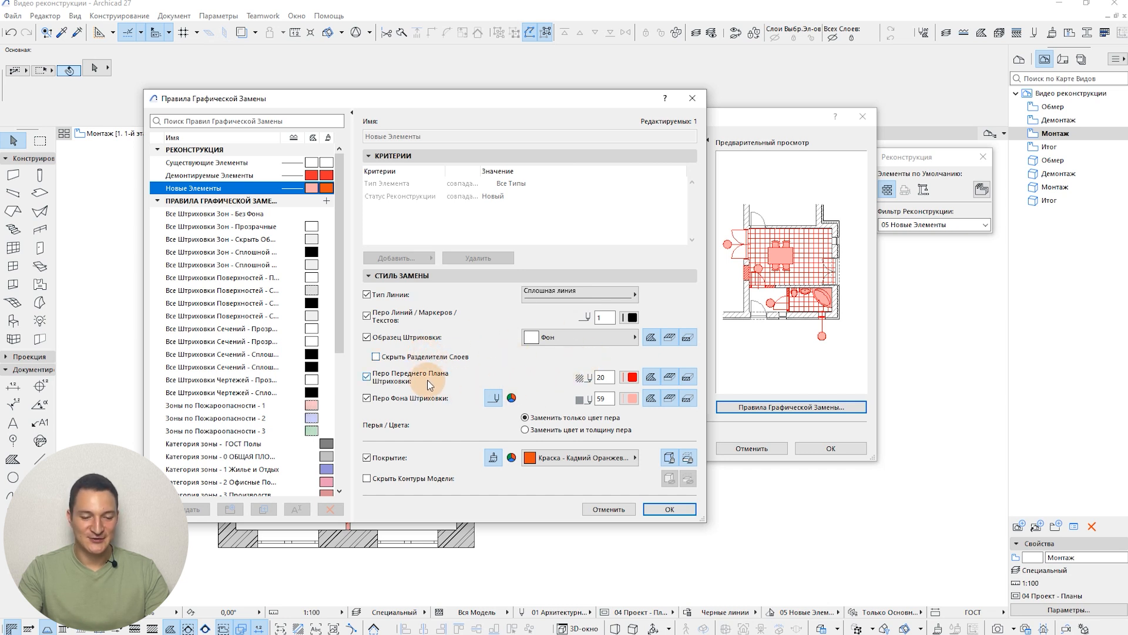
left_click(367, 377)
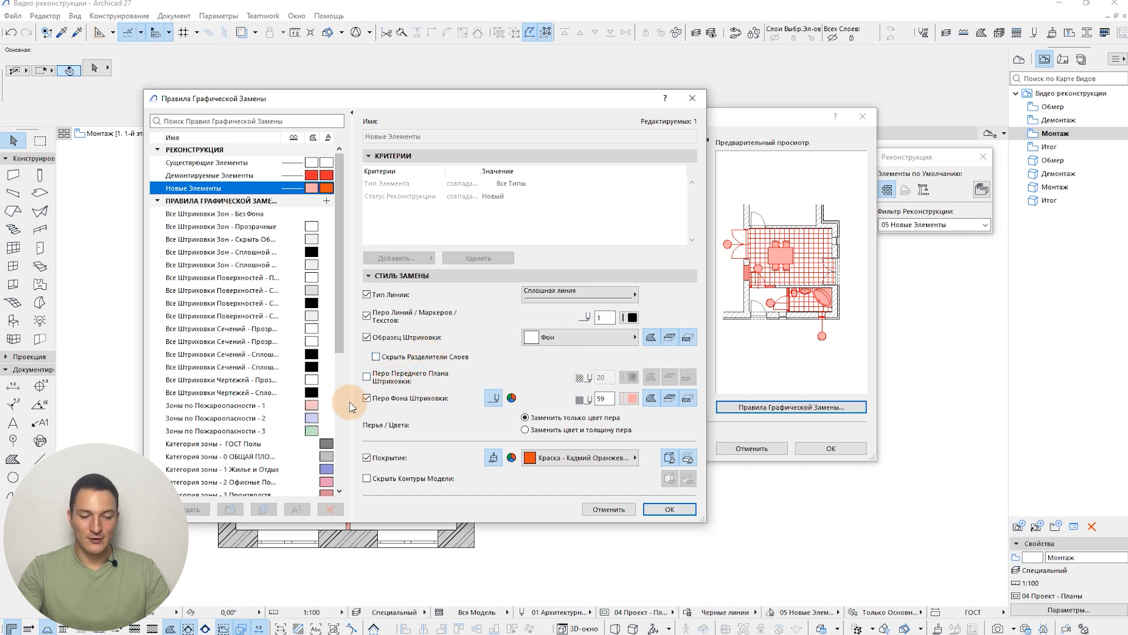
Override the new elements' fill background with green RGB 111, 245, 103, adding that colour to the custom set
left_click(514, 397)
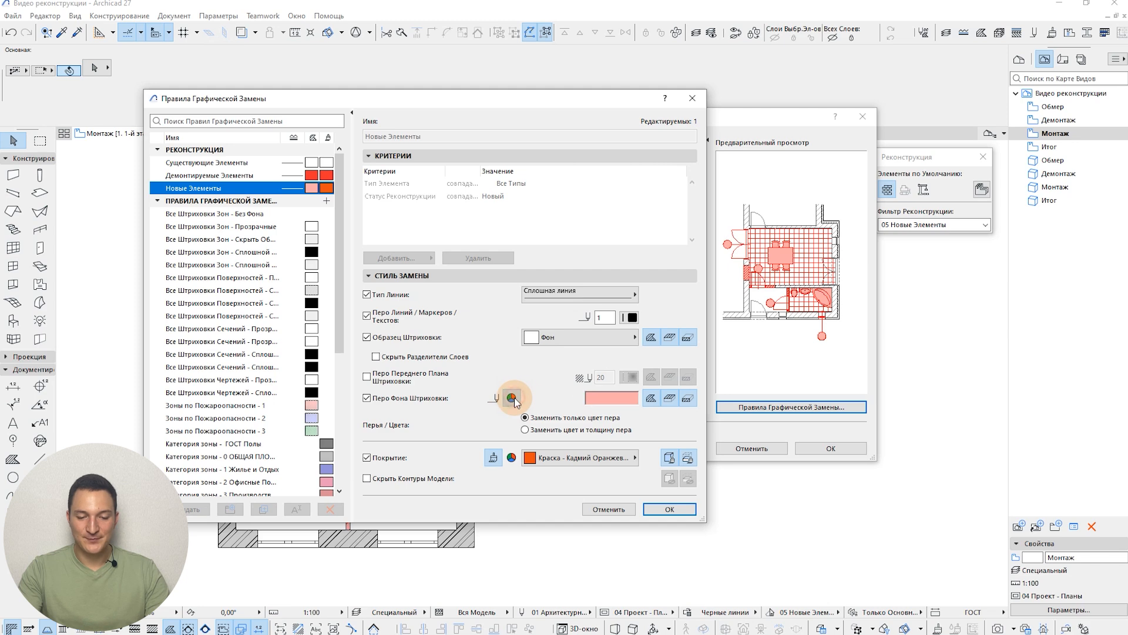
left_click(602, 398)
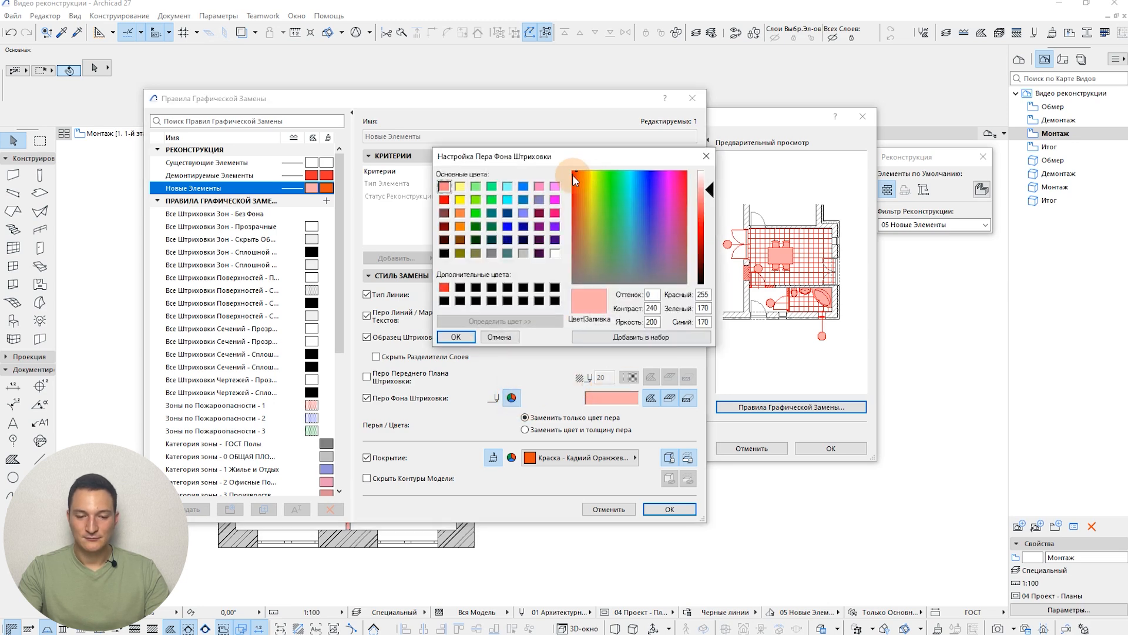
left_click_drag(574, 176, 610, 184)
left_click_drag(711, 187, 713, 211)
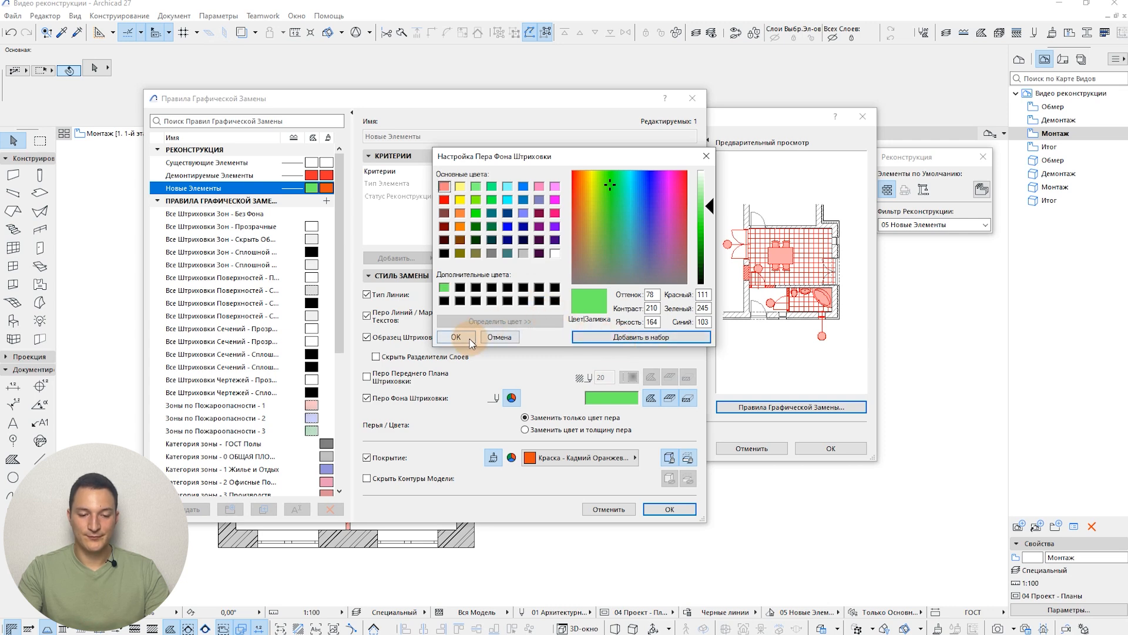
left_click(458, 337)
Override the new elements' surface with the saved custom green and accept the override rules and renovation filter options
left_click(512, 457)
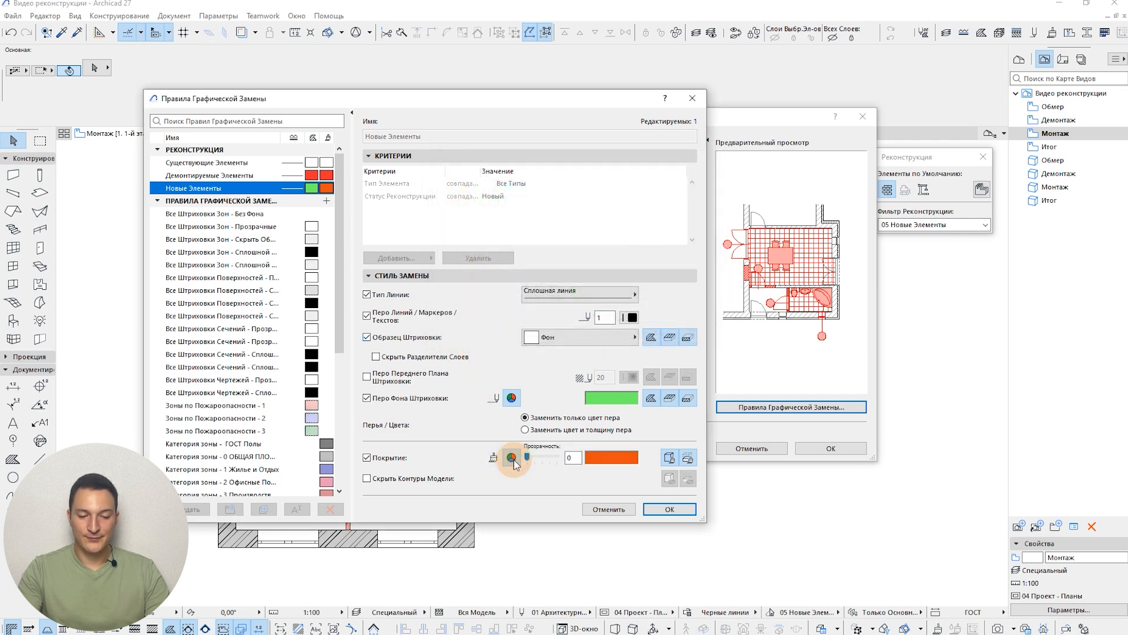
left_click(605, 458)
left_click(445, 288)
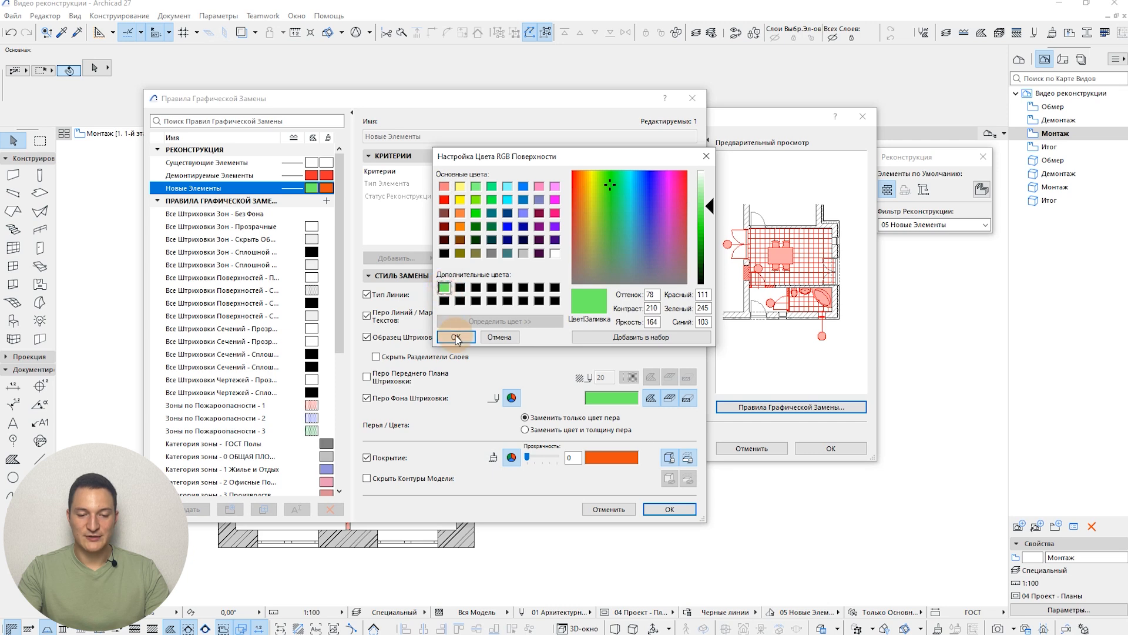
left_click(456, 337)
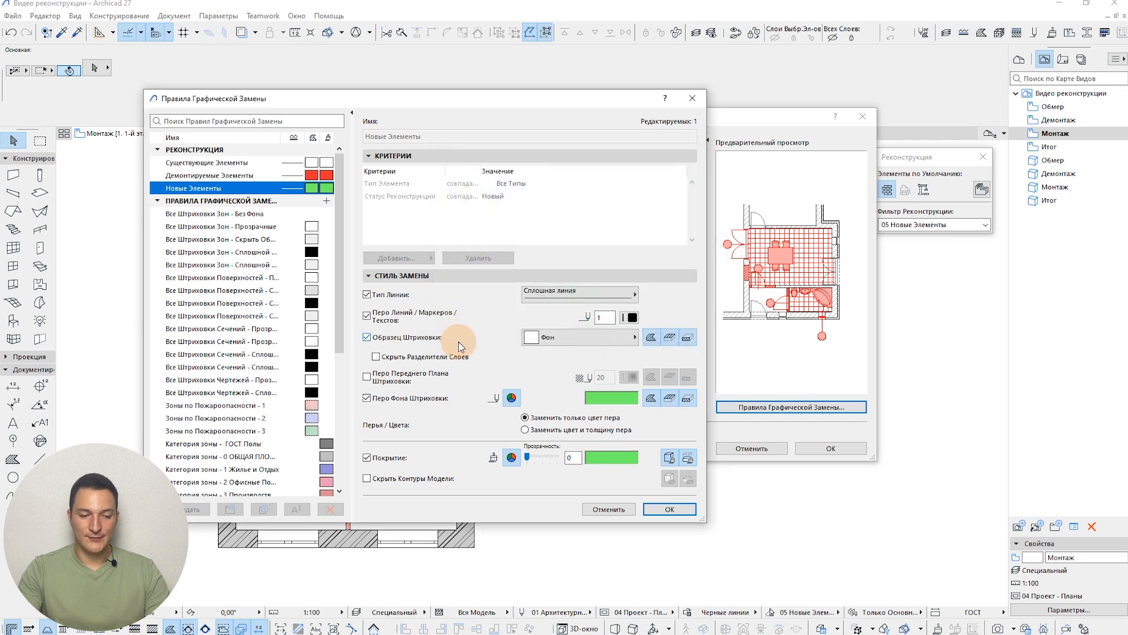
left_click(673, 510)
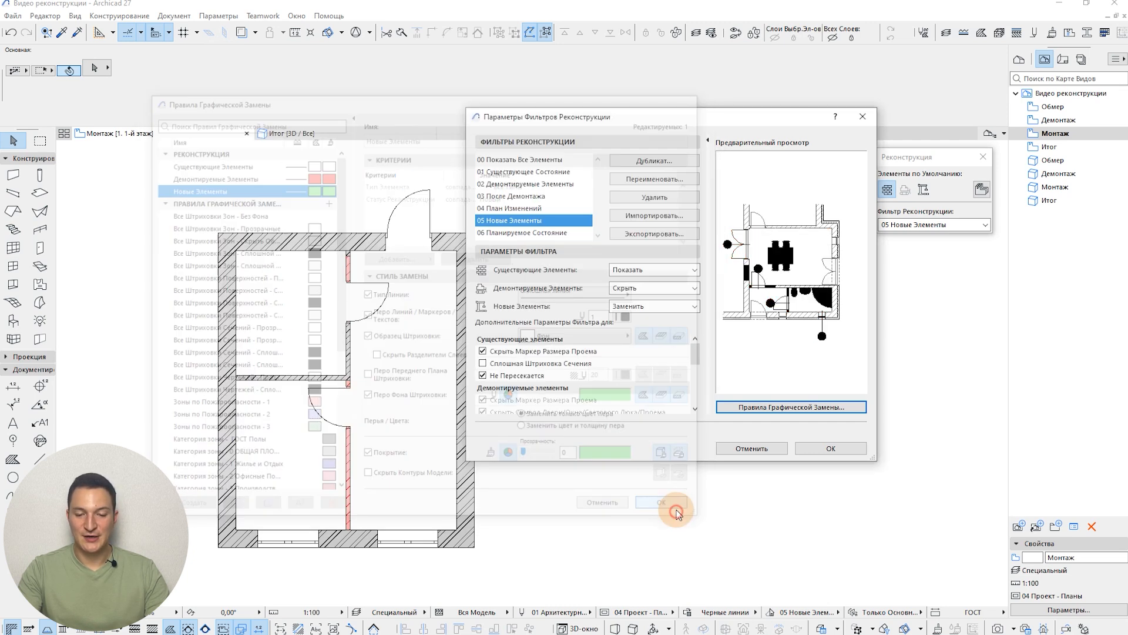
left_click(831, 447)
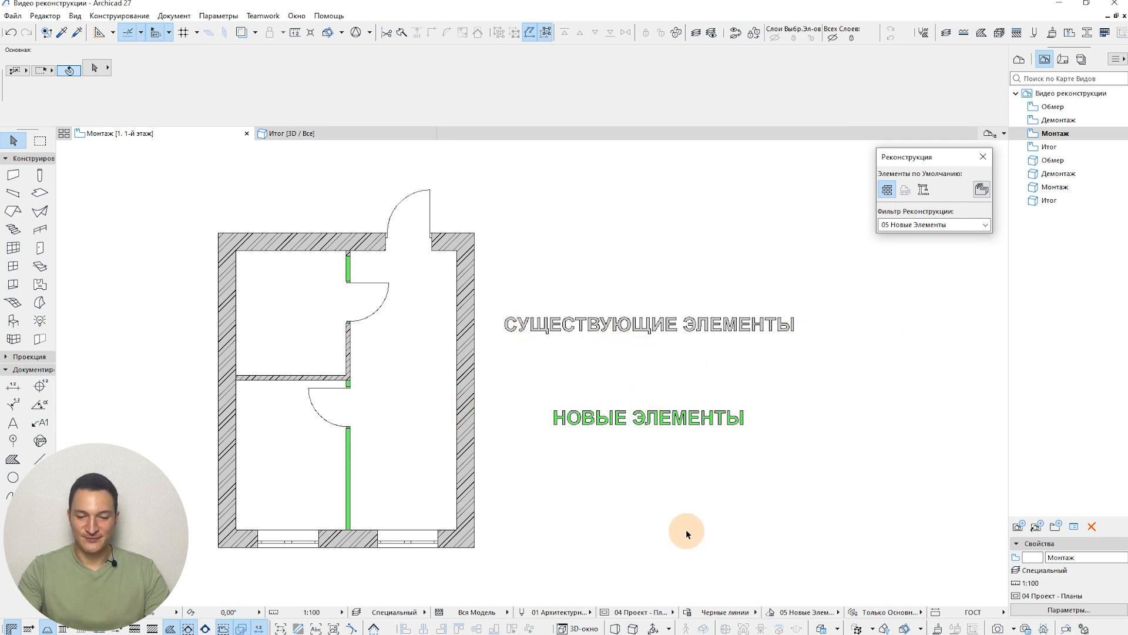
Check the recoloured renovation statuses in the Демонтаж floor plan and the Демонтаж, Монтаж and Итог 3D views
double_click(1085, 121)
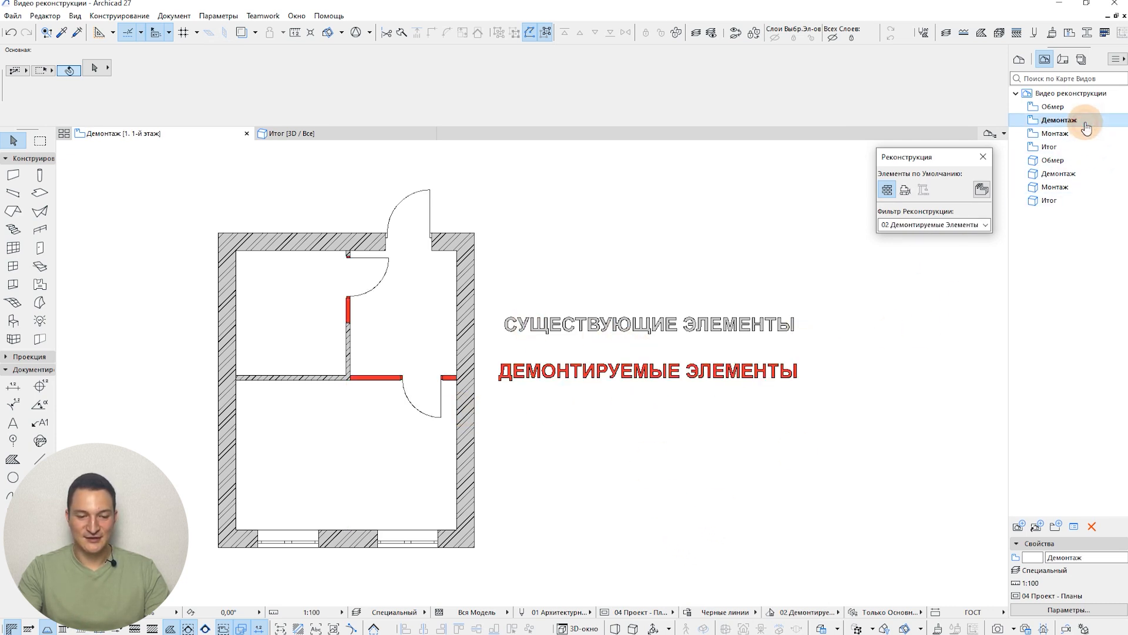
double_click(1075, 175)
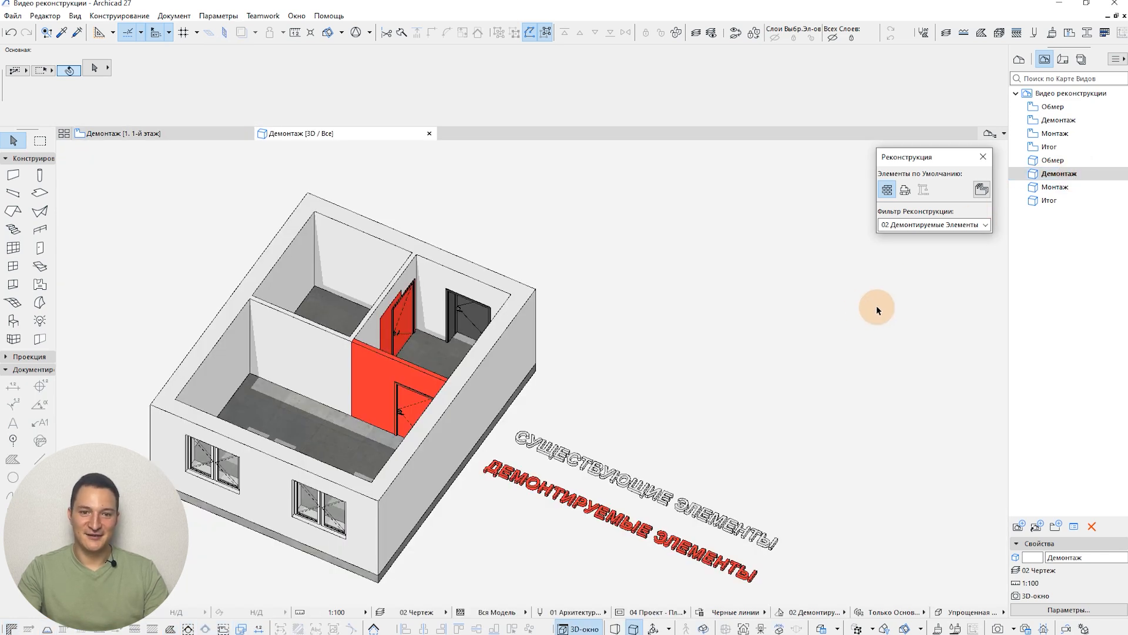
double_click(1099, 187)
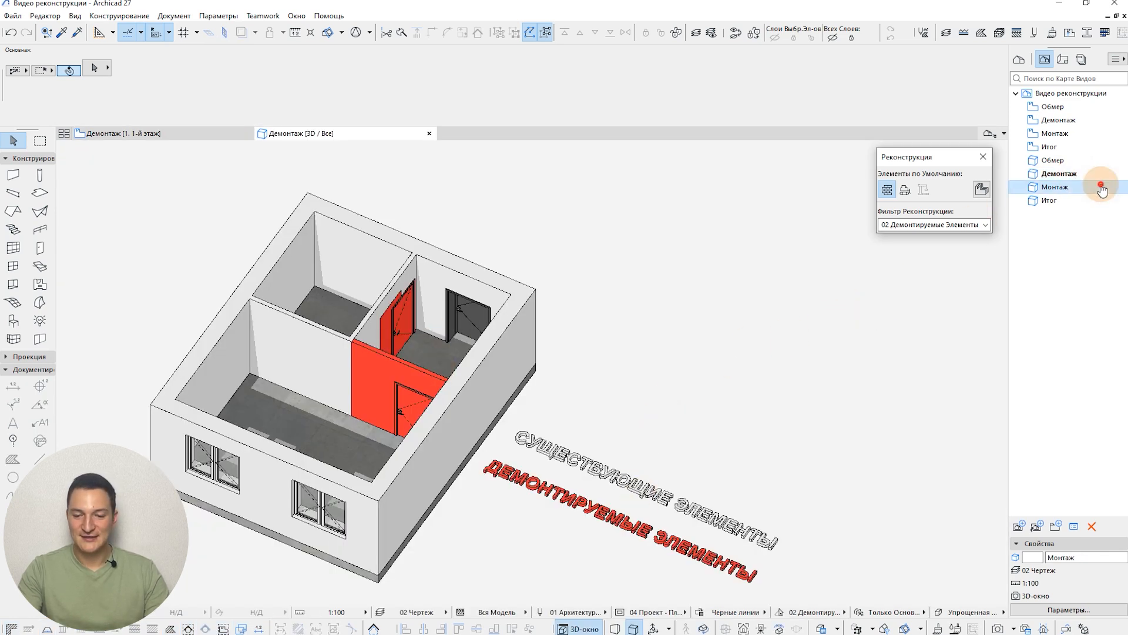
double_click(1073, 201)
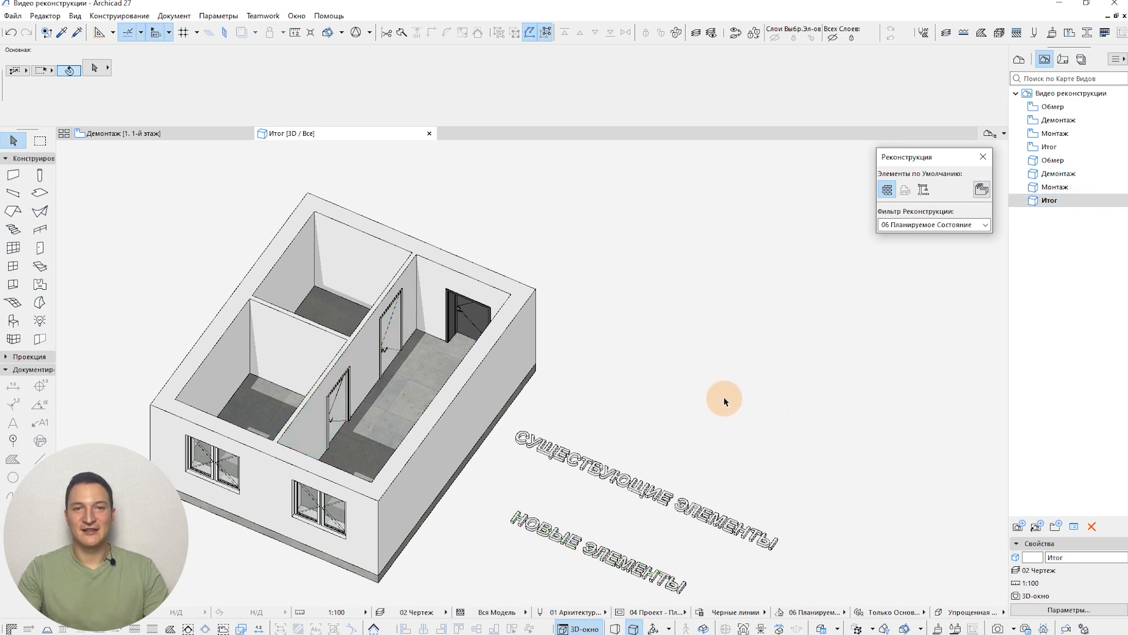
middle_click_drag(724, 398, 681, 386)
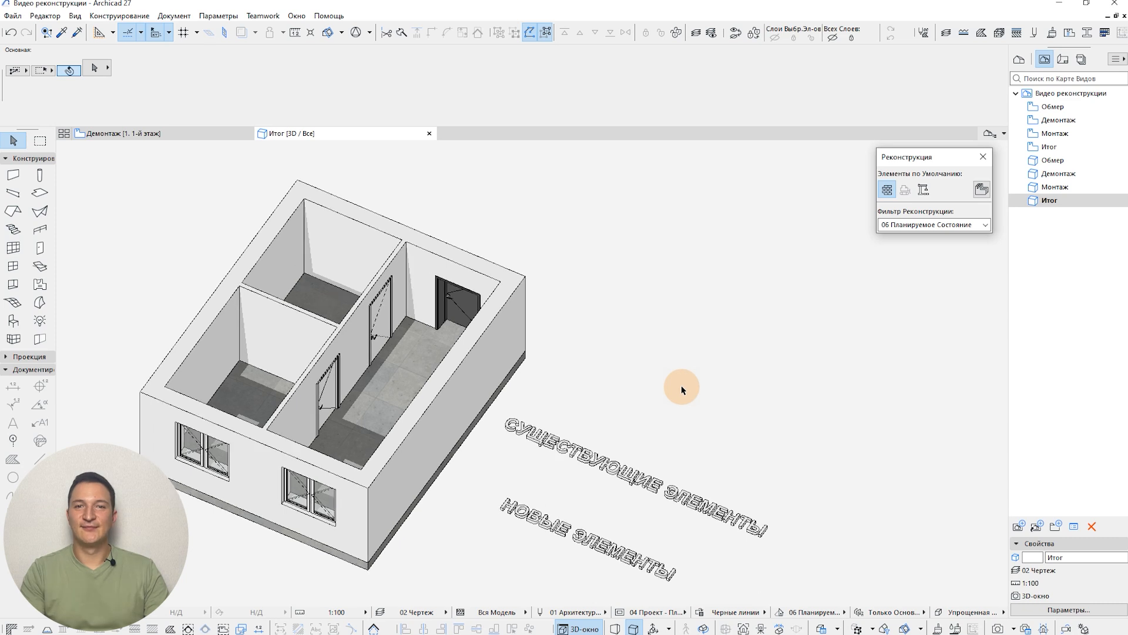